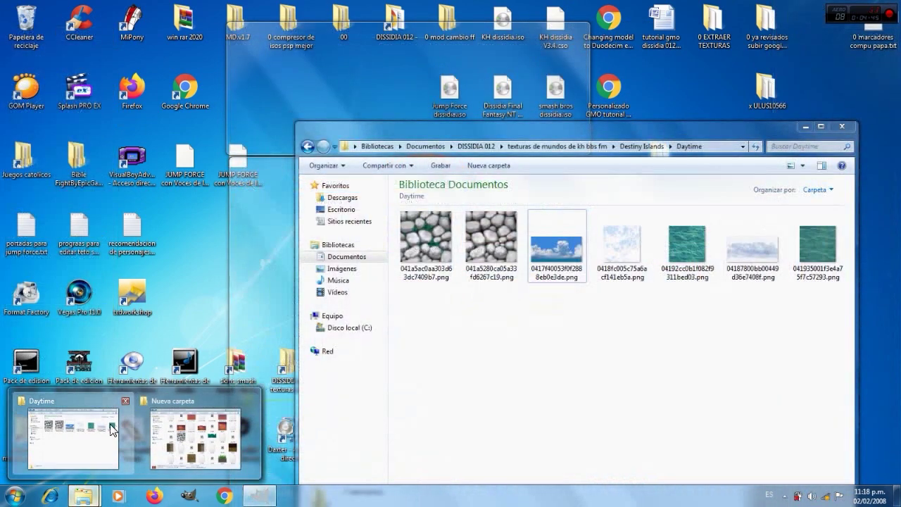
Open 0417f40053f0f2888eb0e3de.png from the Daytime folder in GIMP and sample its sky blue as the foreground colour
{"action": "left_click", "coordinate": [72, 438]}
{"action": "left_click_drag", "start_coordinate": [556, 243], "coordinate": [505, 98]}
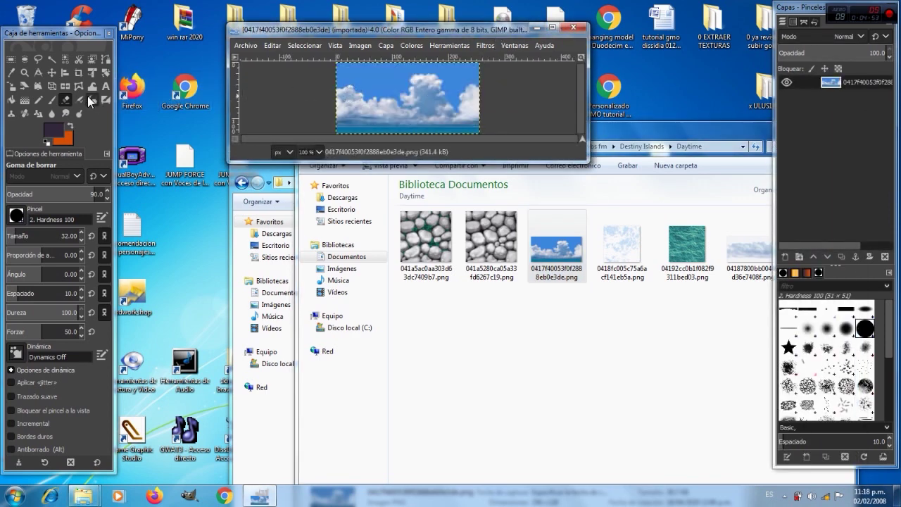
{"action": "left_click", "coordinate": [56, 136]}
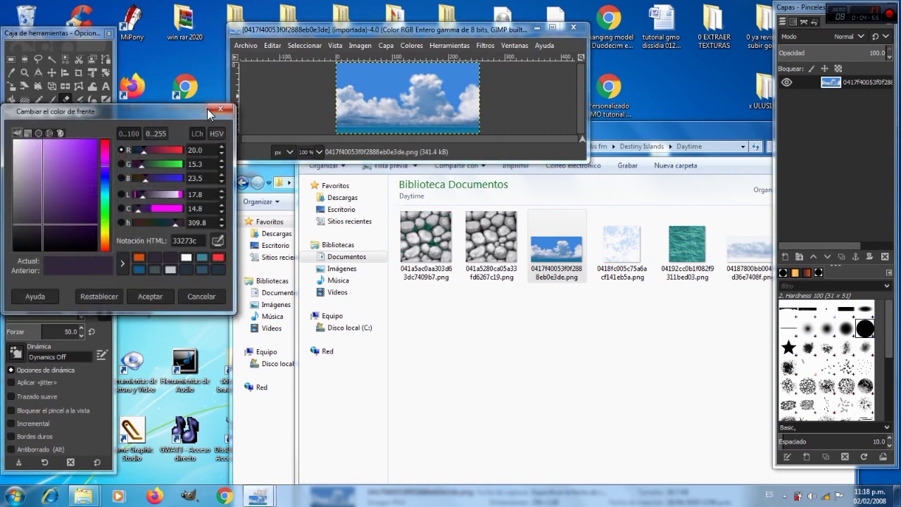
{"action": "key", "text": "Escape"}
{"action": "left_click", "coordinate": [11, 73]}
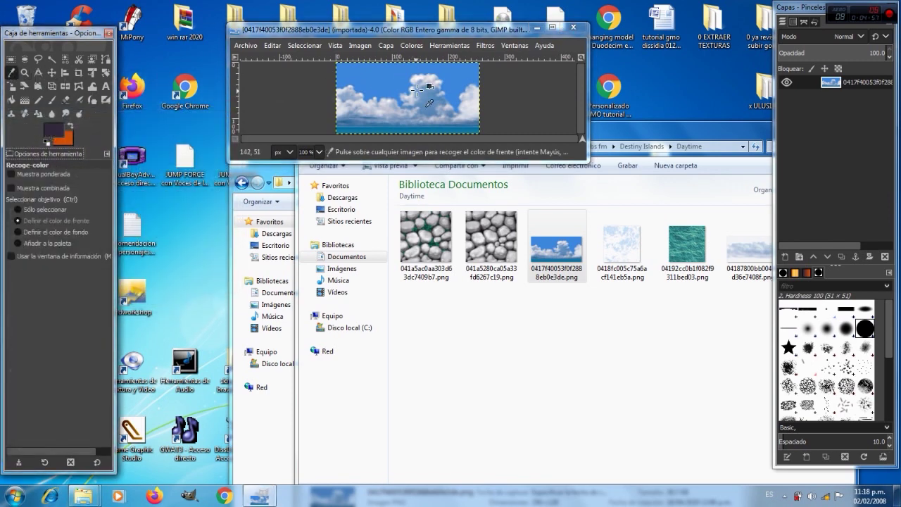
{"action": "left_click", "coordinate": [393, 78]}
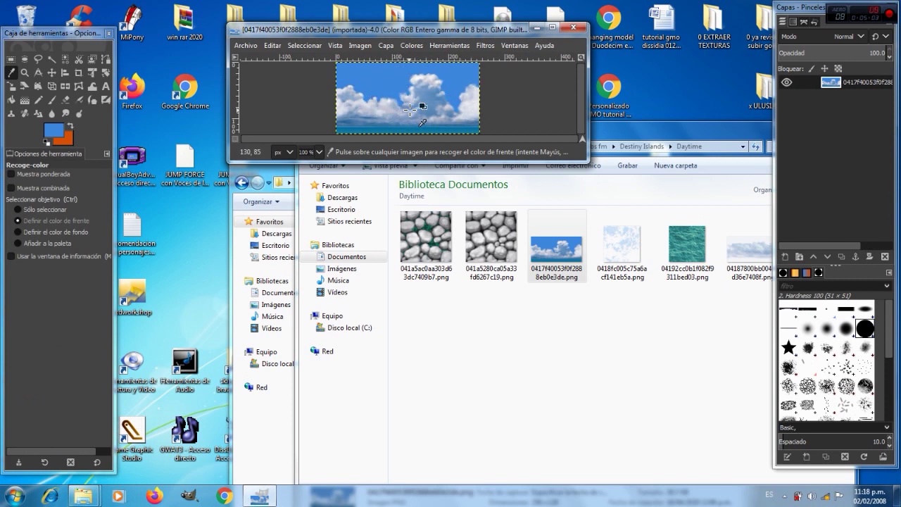
Scale the sky image to a width of 128 px, keeping its proportions
{"action": "left_click", "coordinate": [360, 45]}
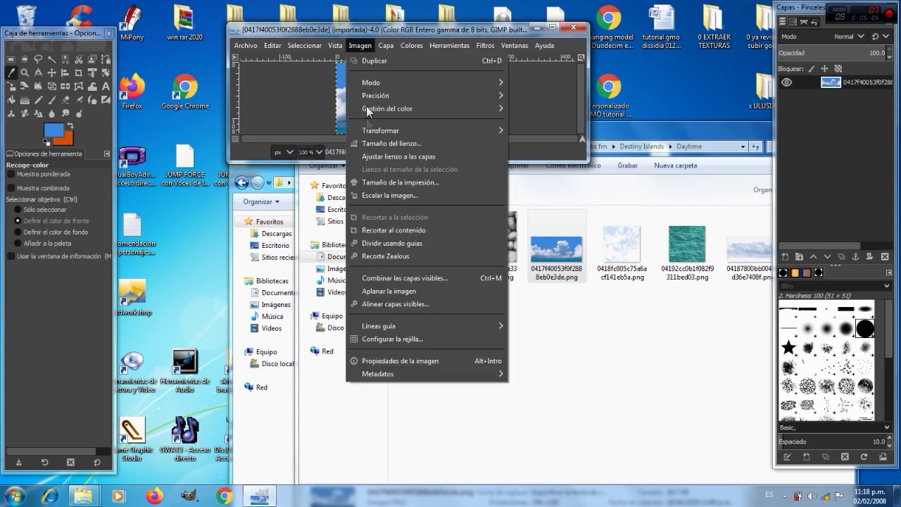
{"action": "left_click", "coordinate": [386, 195]}
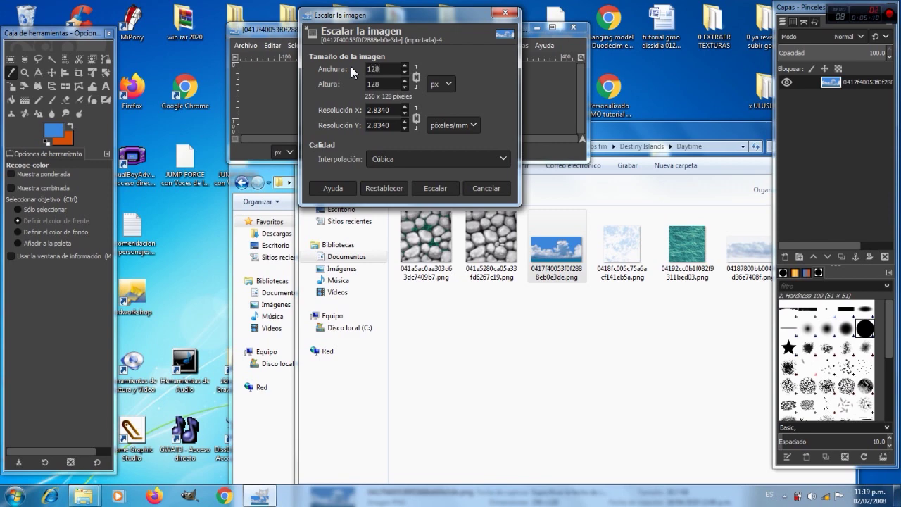
{"action": "left_click", "coordinate": [434, 188]}
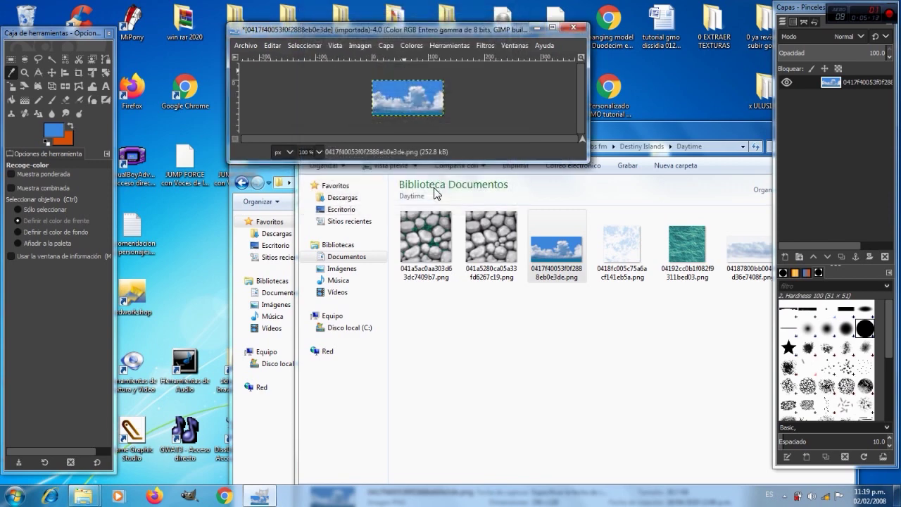
Copy the scaled sky image and close it, discarding the changes
{"action": "key", "text": "ctrl+c"}
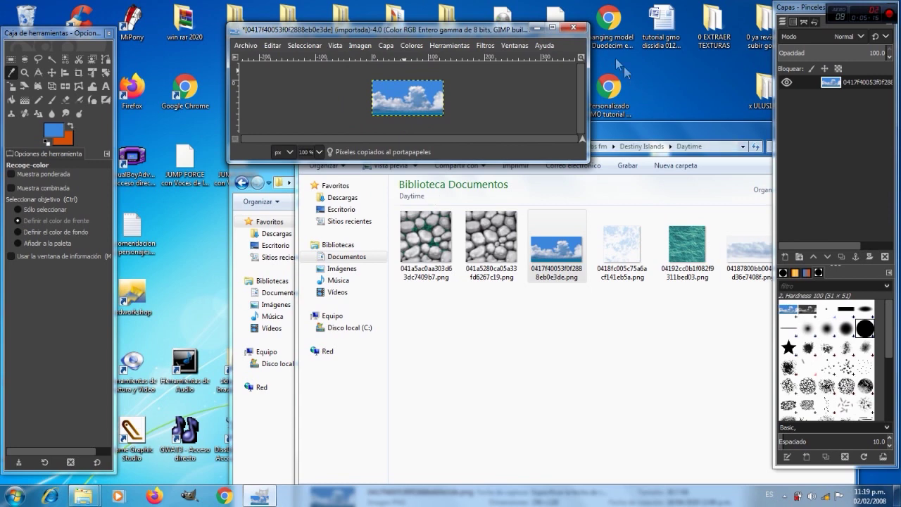
{"action": "left_click", "coordinate": [574, 28]}
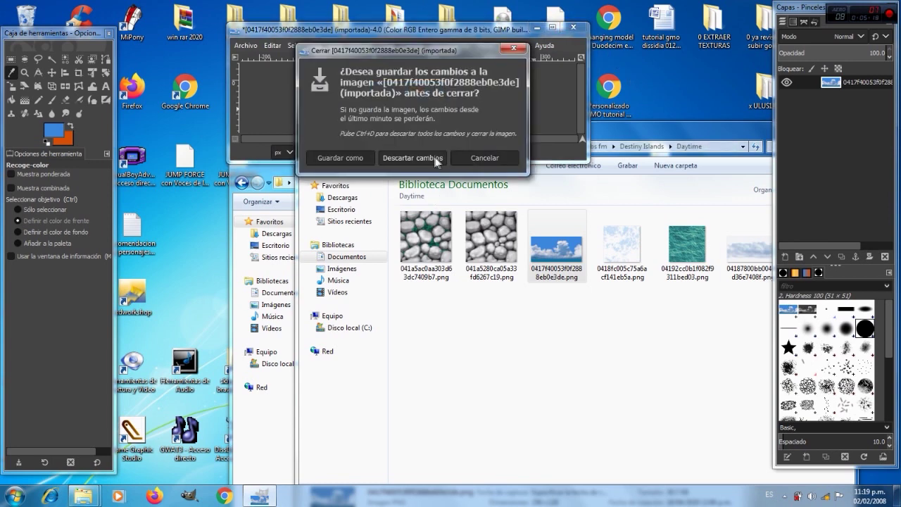
{"action": "left_click", "coordinate": [434, 156]}
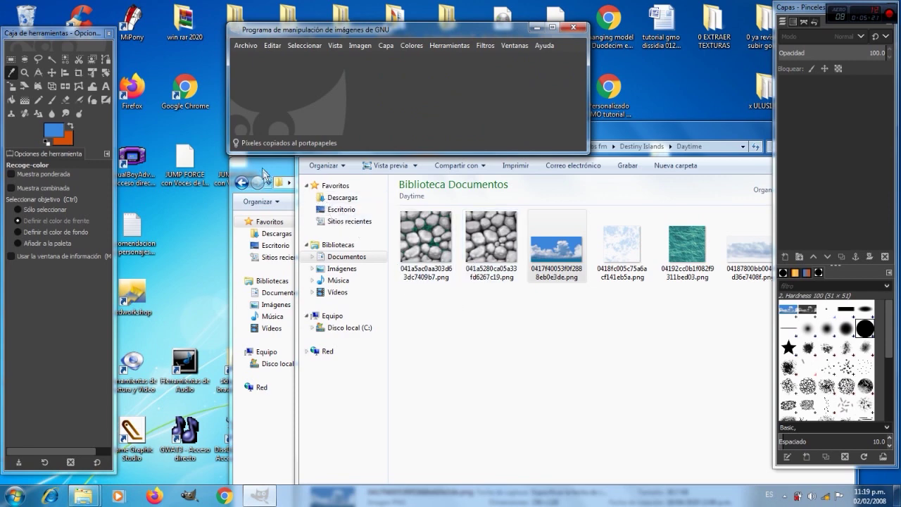
Open 12 playa.png from destiny island's Nueva carpeta folder in GIMP and enlarge the image window
{"action": "left_click", "coordinate": [278, 183]}
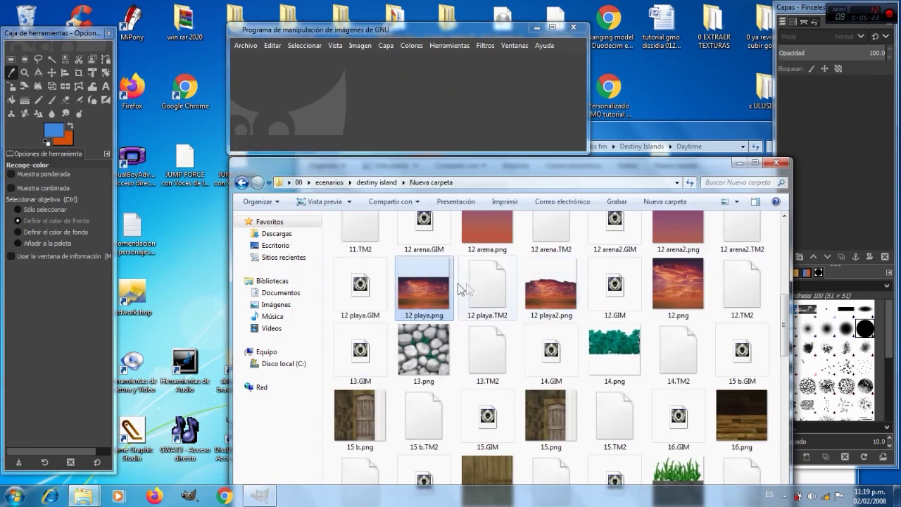
{"action": "left_click_drag", "start_coordinate": [435, 289], "coordinate": [444, 113]}
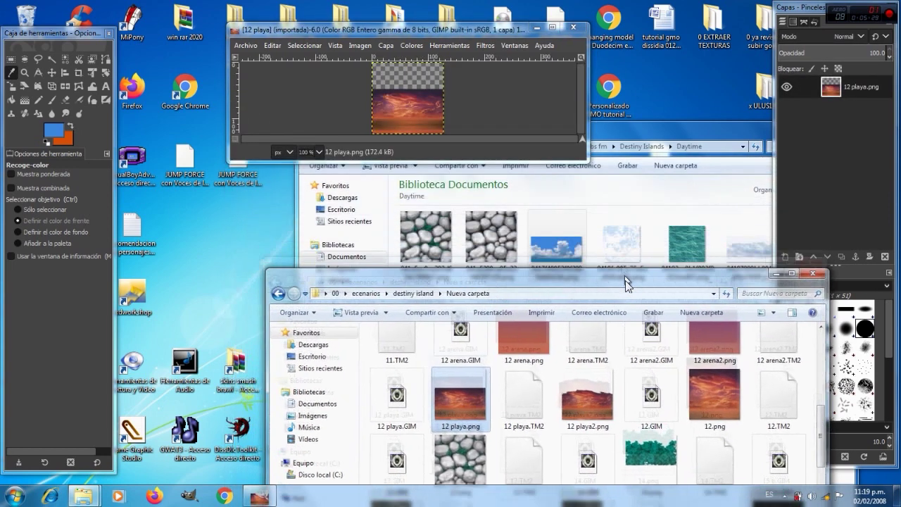
{"action": "left_click_drag", "start_coordinate": [587, 163], "coordinate": [648, 328]}
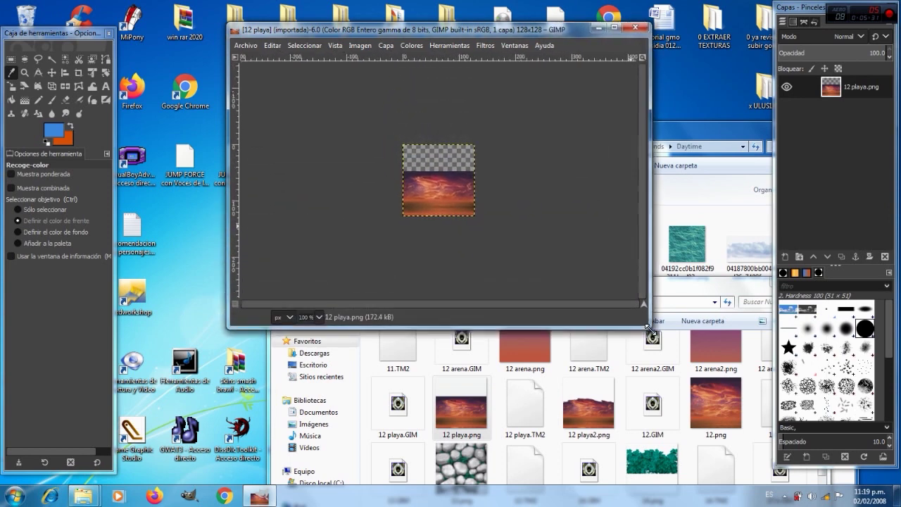
Paste the copied sky into the 12 playa image and convert the floating selection to a new layer
{"action": "left_click", "coordinate": [24, 72]}
{"action": "left_click", "coordinate": [449, 172]}
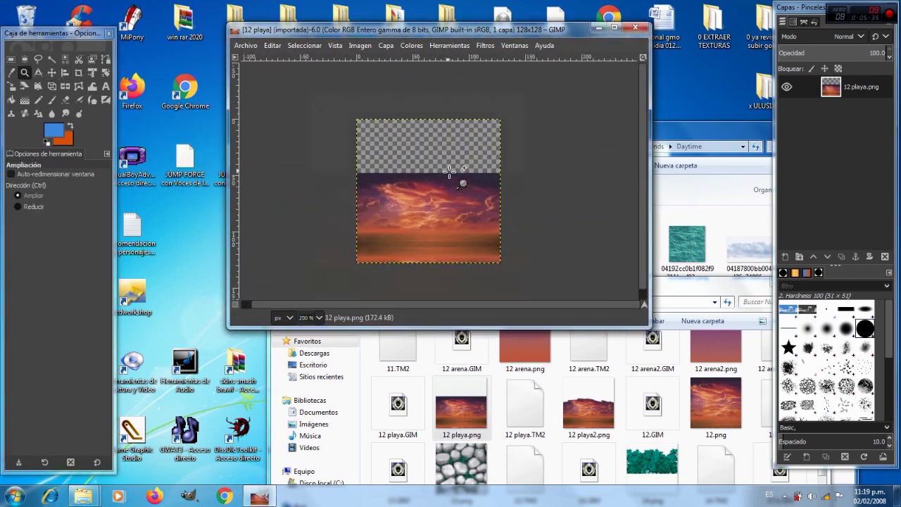
{"action": "left_click", "coordinate": [449, 171]}
{"action": "left_click", "coordinate": [449, 172]}
{"action": "key", "text": "ctrl"}
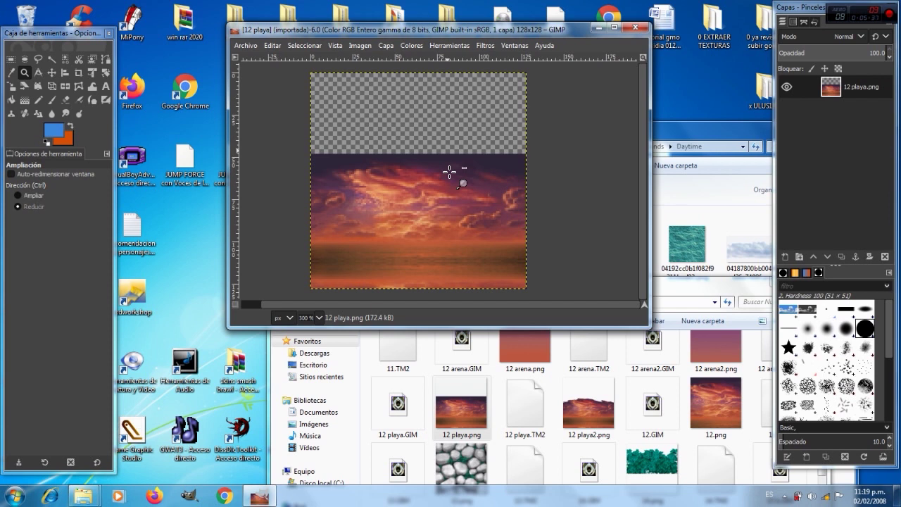
{"action": "key", "text": "ctrl+v"}
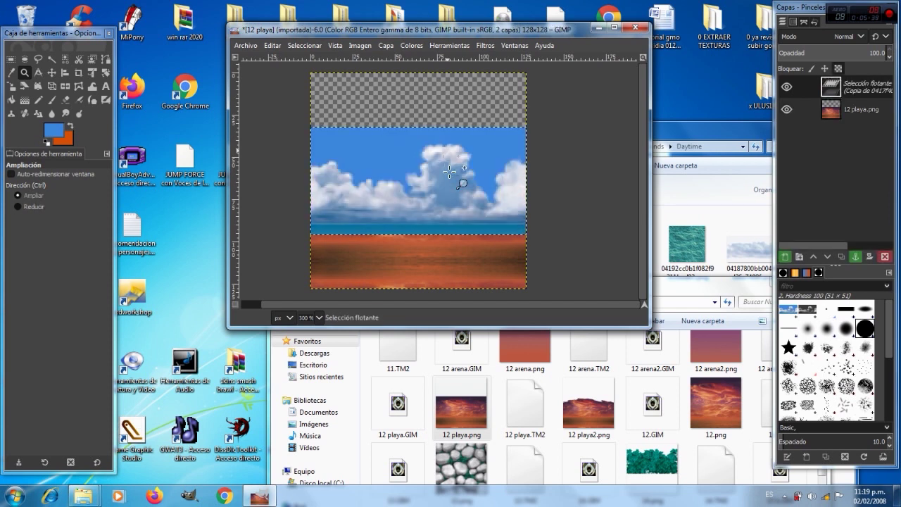
{"action": "right_click", "coordinate": [826, 88]}
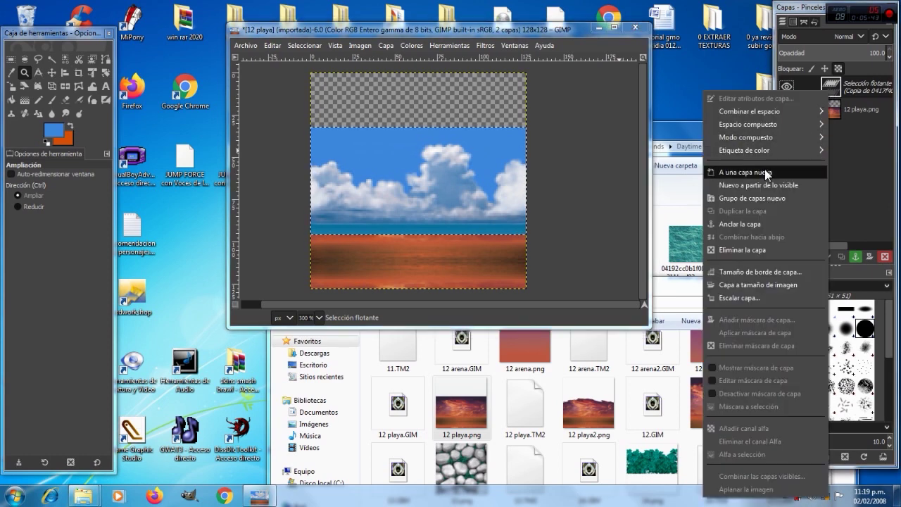
{"action": "left_click", "coordinate": [765, 172]}
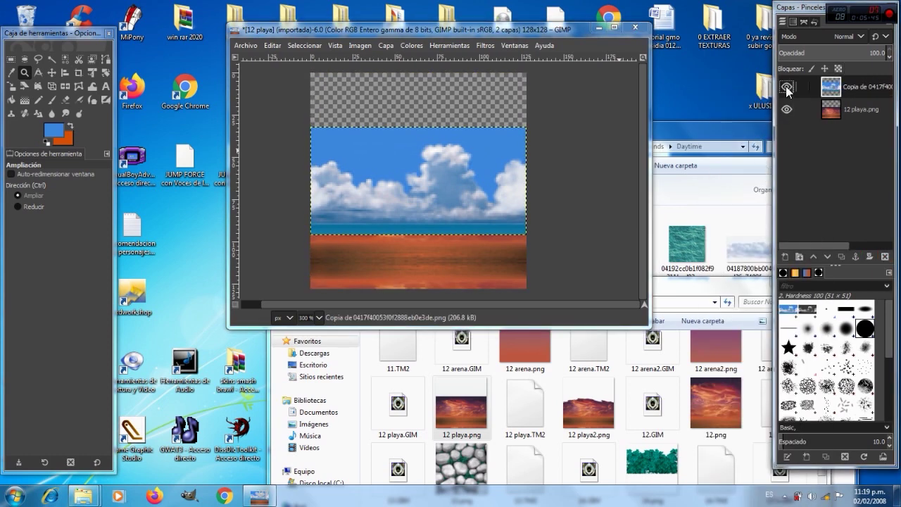
Compare the pasted sky layer with the sunset beneath and move it straight down to line up with the sunset sky
{"action": "left_click", "coordinate": [788, 88]}
{"action": "left_click", "coordinate": [787, 88]}
{"action": "left_click", "coordinate": [787, 88]}
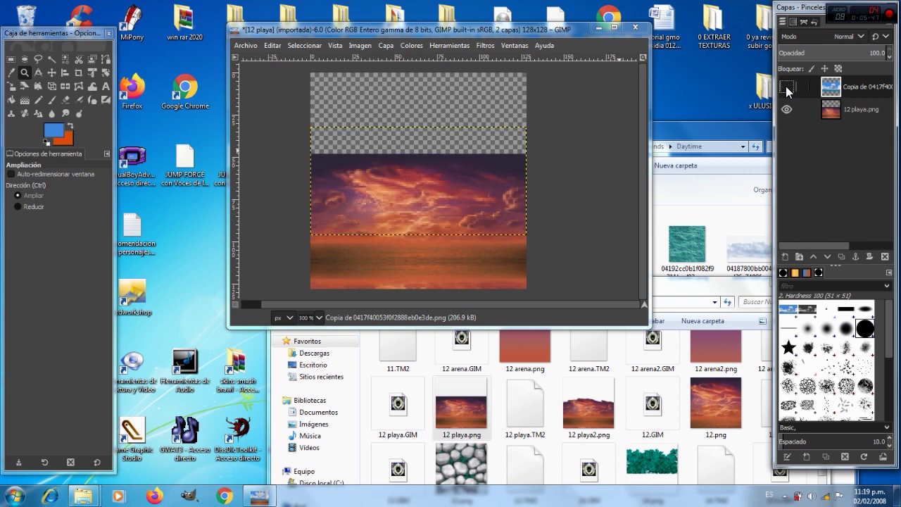
{"action": "left_click", "coordinate": [787, 88]}
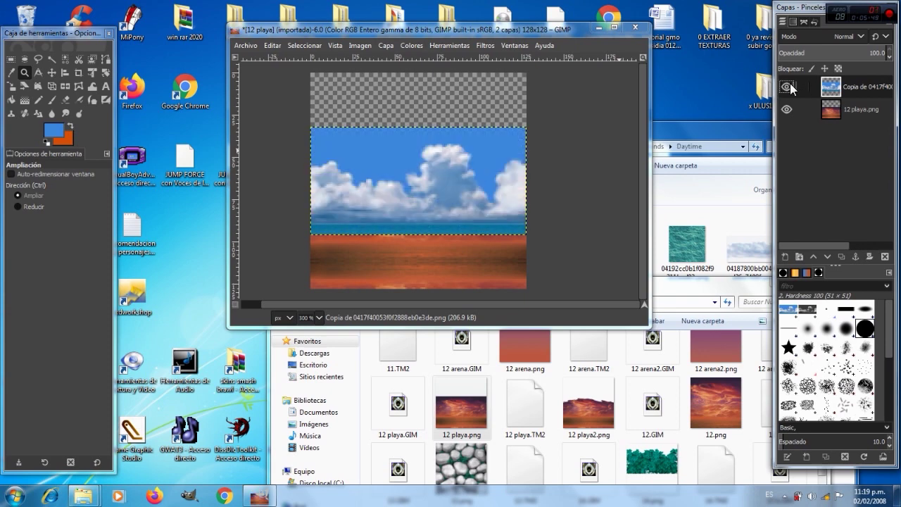
{"action": "left_click", "coordinate": [52, 72]}
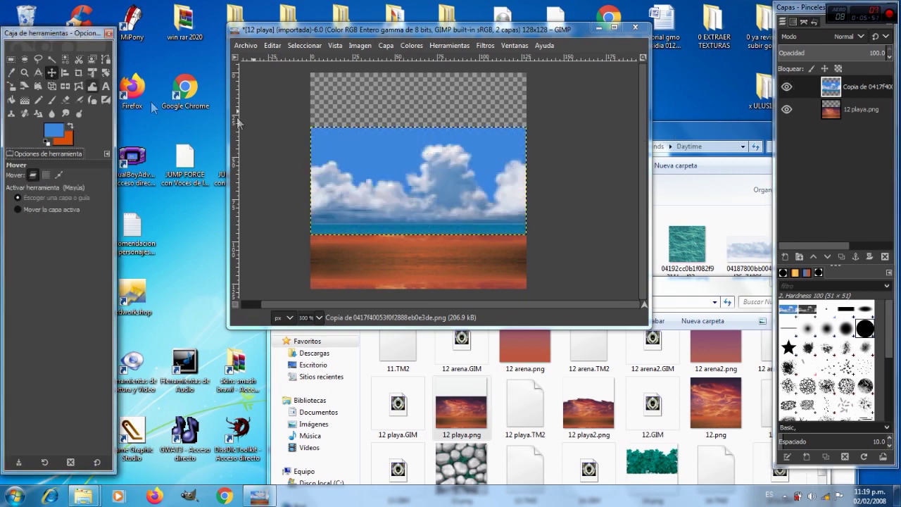
{"action": "left_click_drag", "start_coordinate": [372, 148], "coordinate": [372, 170]}
Check the moved sky layer's alignment against the 12 playa.png layer by hiding and showing it repeatedly
{"action": "left_click", "coordinate": [787, 86]}
{"action": "left_click", "coordinate": [787, 86]}
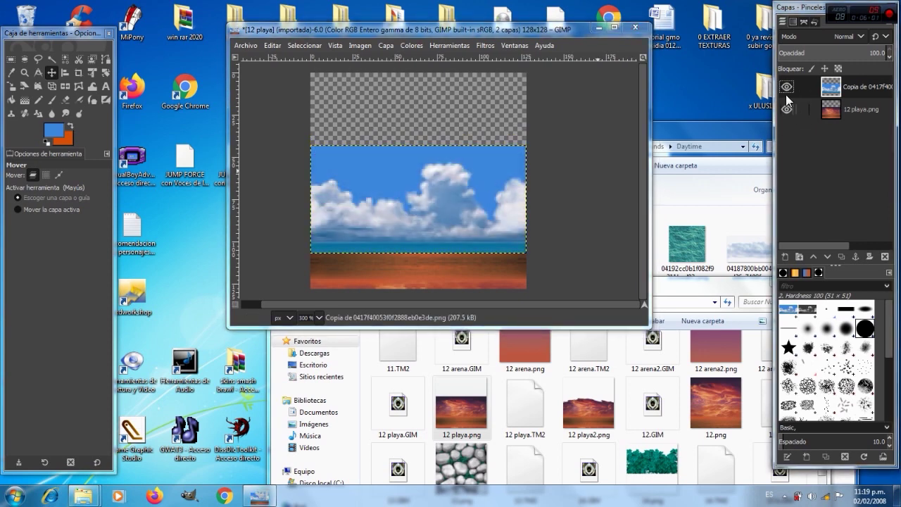
{"action": "left_click", "coordinate": [787, 85]}
{"action": "left_click", "coordinate": [788, 84]}
{"action": "left_click", "coordinate": [788, 84]}
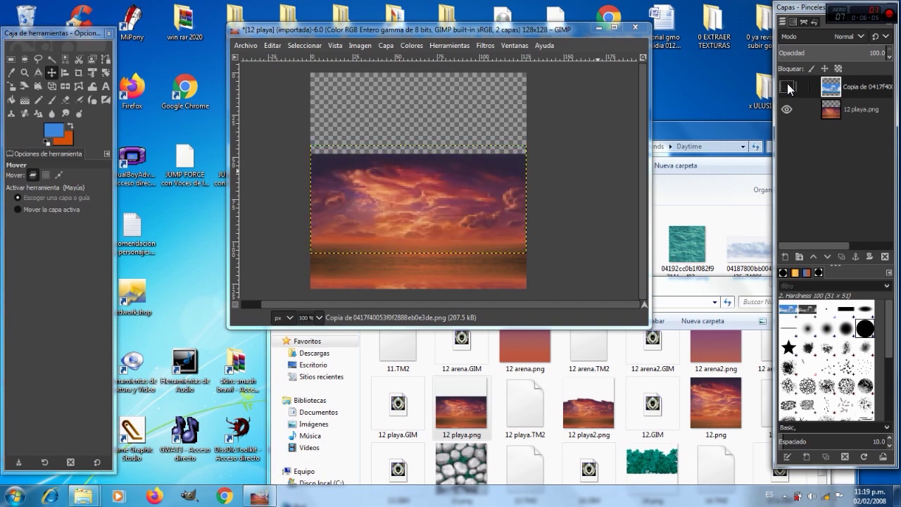
{"action": "left_click", "coordinate": [787, 85]}
{"action": "left_click", "coordinate": [787, 85]}
{"action": "left_click", "coordinate": [787, 85]}
{"action": "left_click", "coordinate": [787, 85]}
{"action": "left_click", "coordinate": [787, 84]}
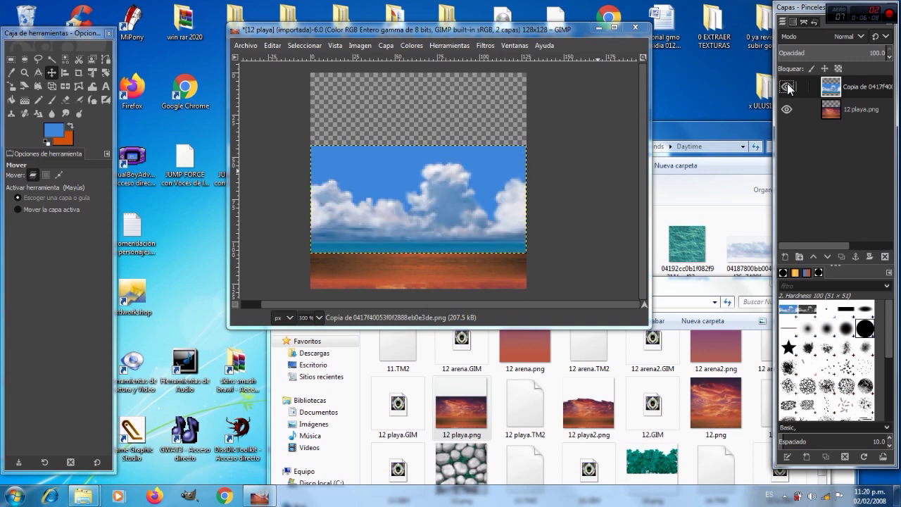
{"action": "left_click", "coordinate": [787, 85]}
{"action": "left_click", "coordinate": [787, 84]}
Copy a sea strip about 129 × 6 px from the sky layer's lower edge into a new layer, hiding the 12 playa.png layer
{"action": "left_click", "coordinate": [11, 60]}
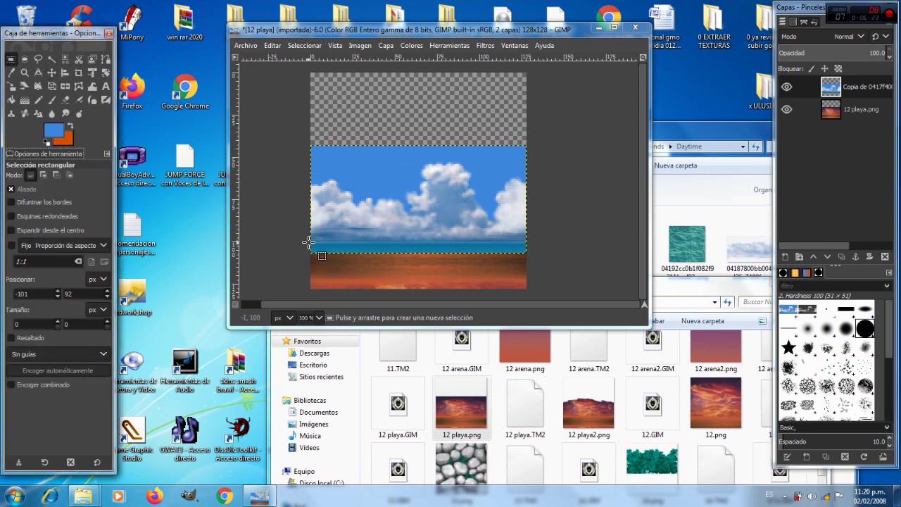
{"action": "left_click_drag", "start_coordinate": [310, 244], "coordinate": [527, 251]}
{"action": "key", "text": "ctrl+c"}
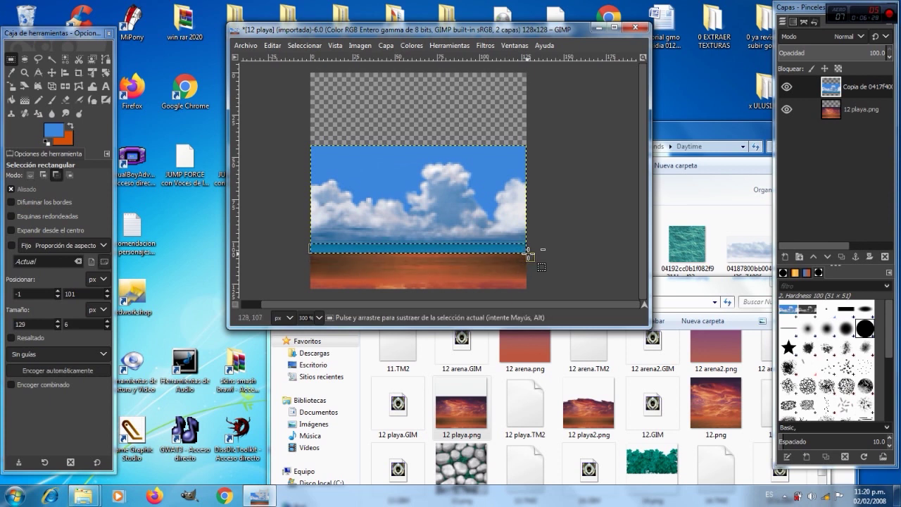
{"action": "key", "text": "ctrl+v"}
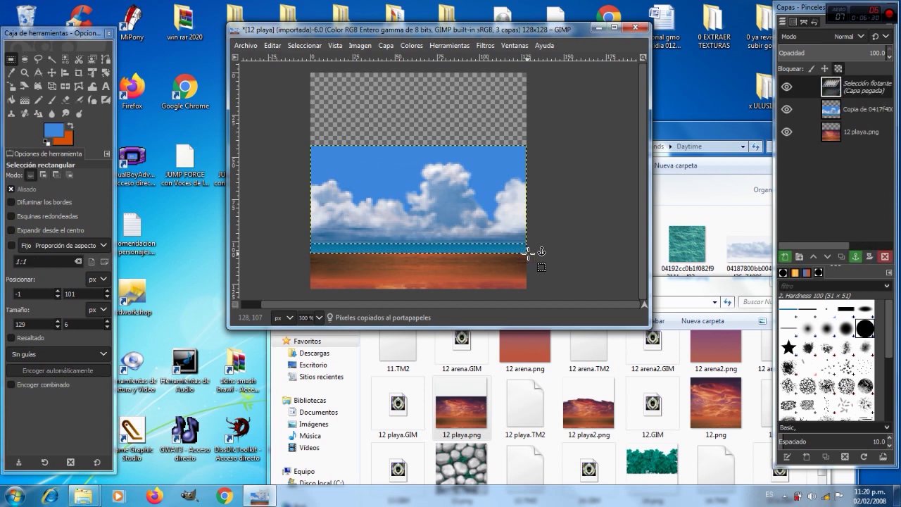
{"action": "left_click", "coordinate": [786, 132]}
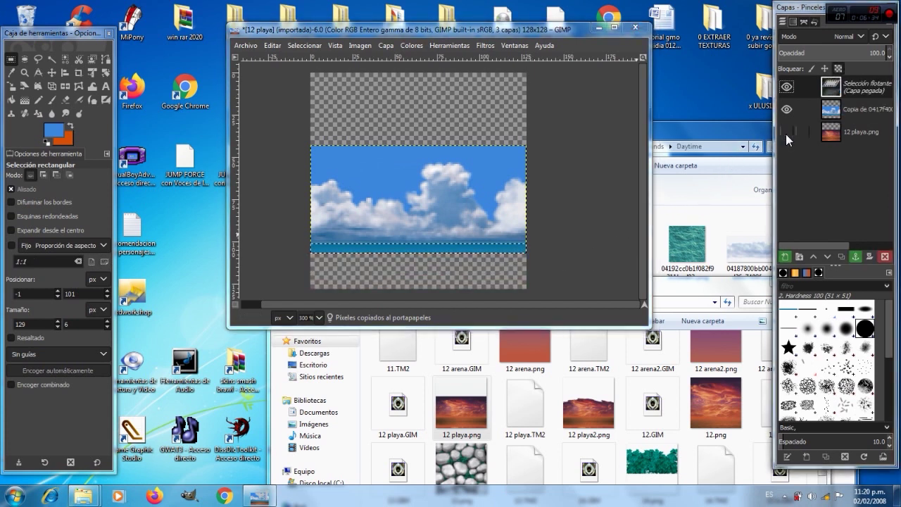
{"action": "right_click", "coordinate": [810, 92]}
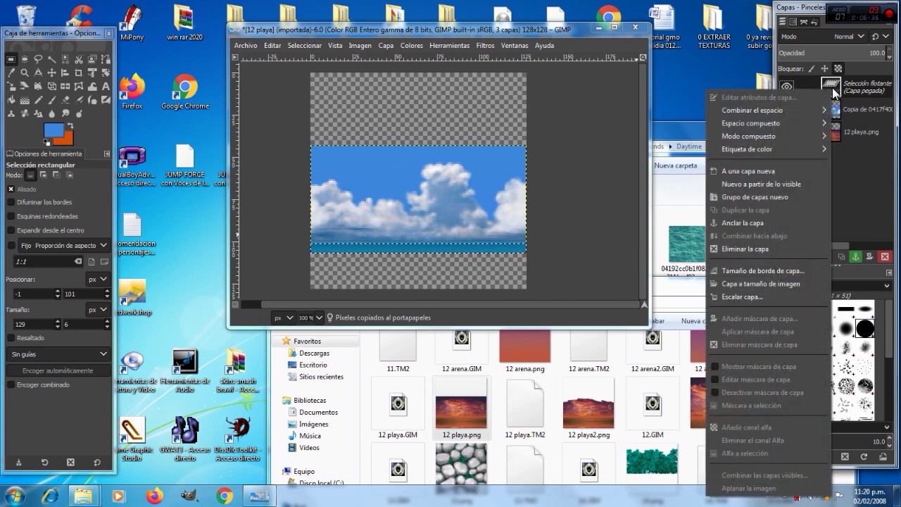
{"action": "left_click", "coordinate": [759, 170]}
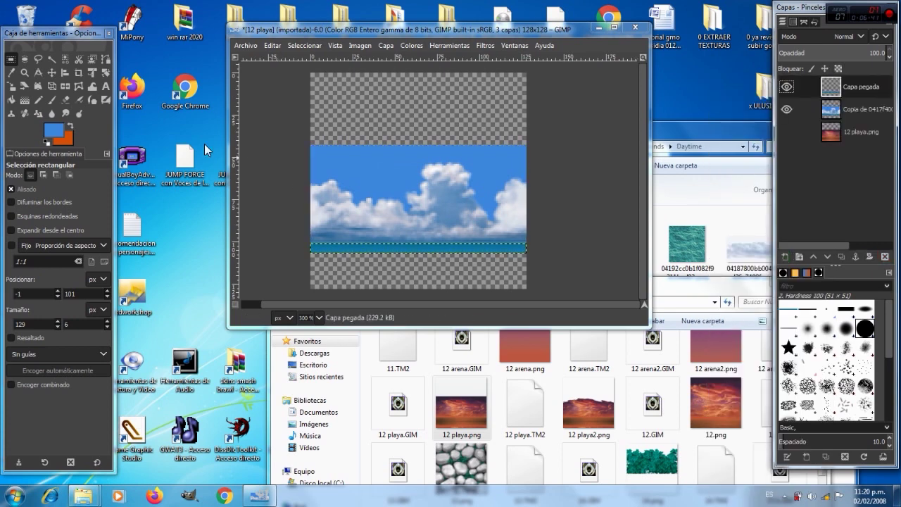
Move the pasted sea strip layer straight down to extend the water just below the sky layer's lower edge
{"action": "left_click", "coordinate": [51, 74]}
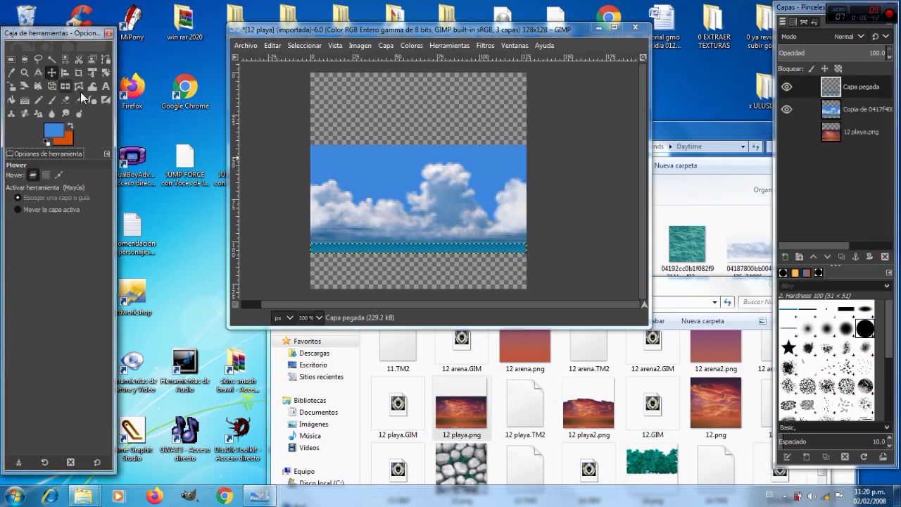
{"action": "left_click", "coordinate": [426, 250]}
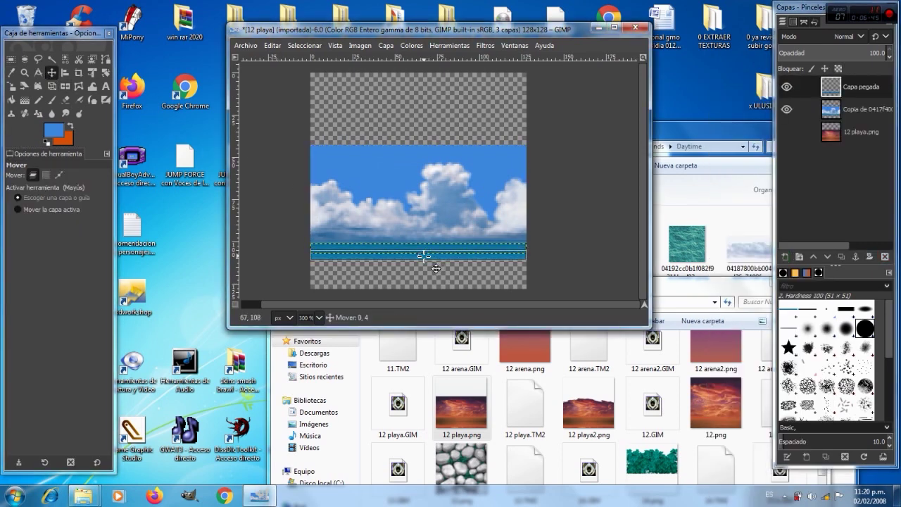
{"action": "left_click_drag", "start_coordinate": [436, 271], "coordinate": [436, 271]}
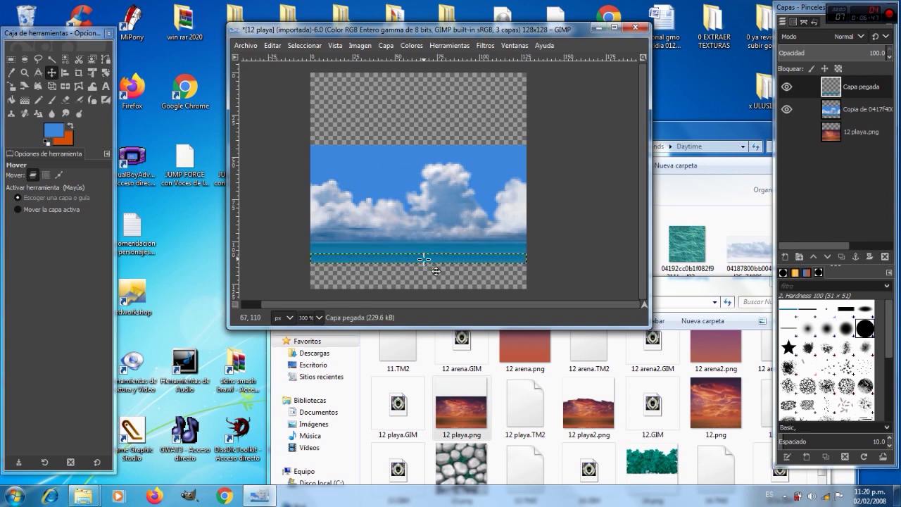
Paste a second copy of the sea strip as a new layer and move it straight down below the first strip
{"action": "left_click", "coordinate": [11, 61]}
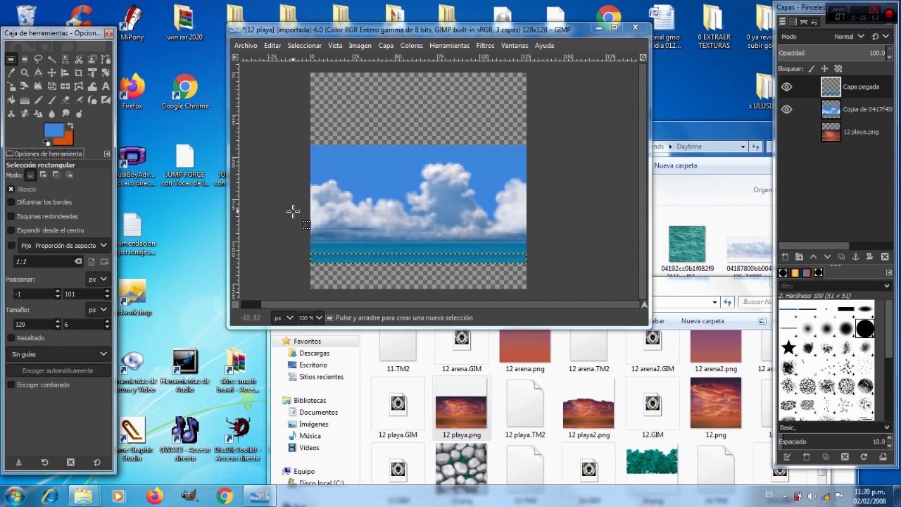
{"action": "key", "text": "ctrl+v"}
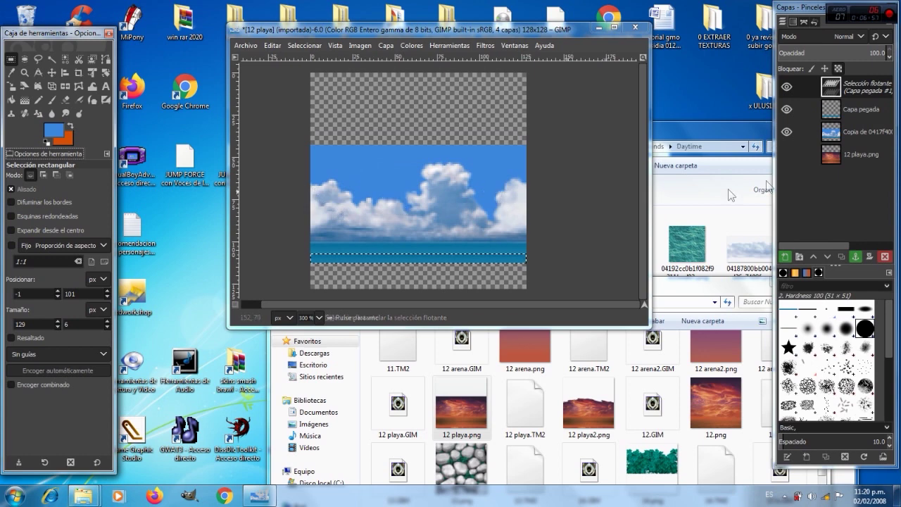
{"action": "right_click", "coordinate": [825, 92]}
{"action": "left_click", "coordinate": [752, 169]}
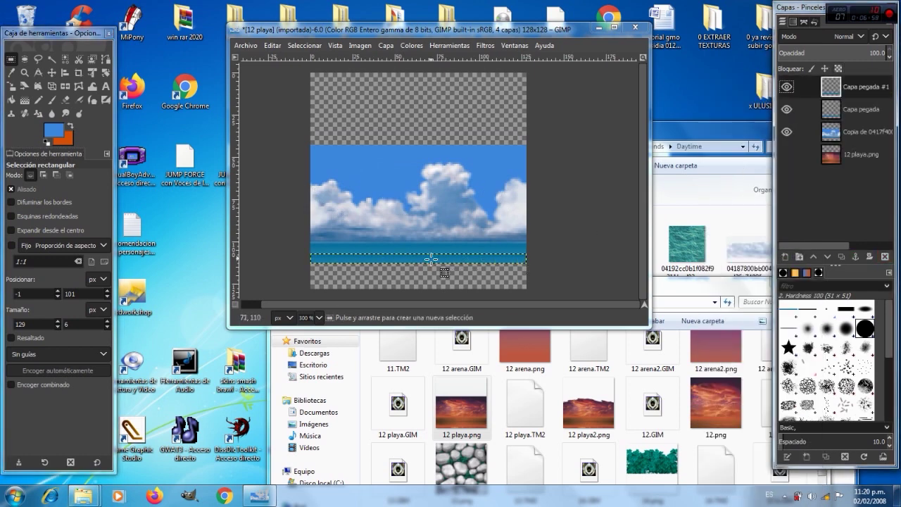
{"action": "left_click_drag", "start_coordinate": [431, 258], "coordinate": [431, 262]}
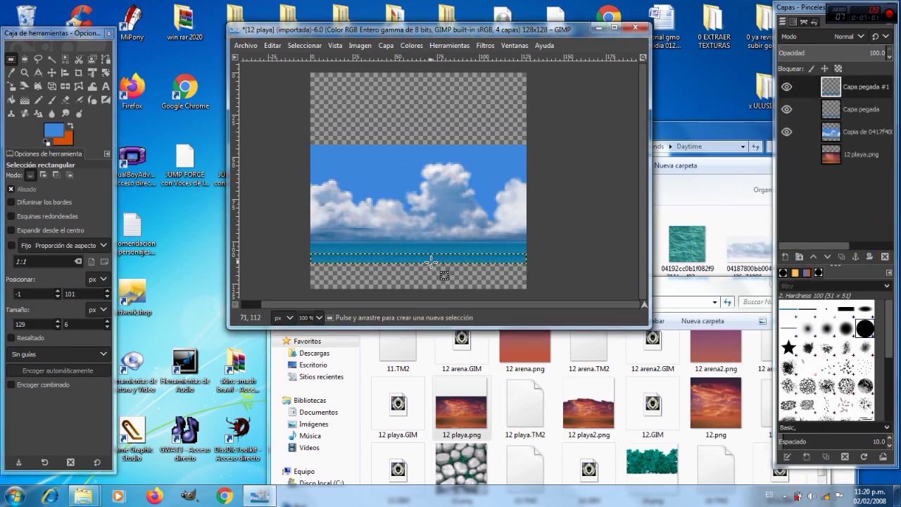
{"action": "left_click", "coordinate": [51, 73]}
{"action": "left_click_drag", "start_coordinate": [390, 262], "coordinate": [389, 271]}
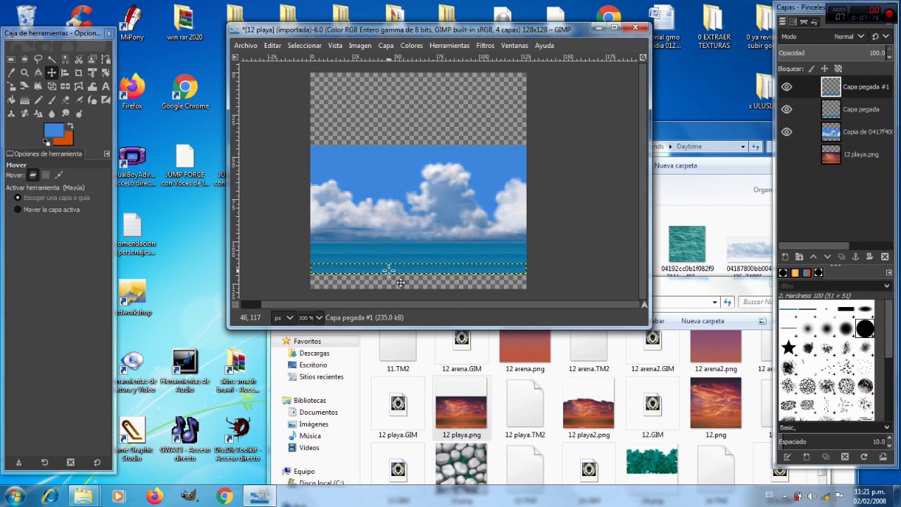
Paste a third sea strip, move it down just below the second strip, and turn the floating selection into a new layer
{"action": "key", "text": "ctrl+v"}
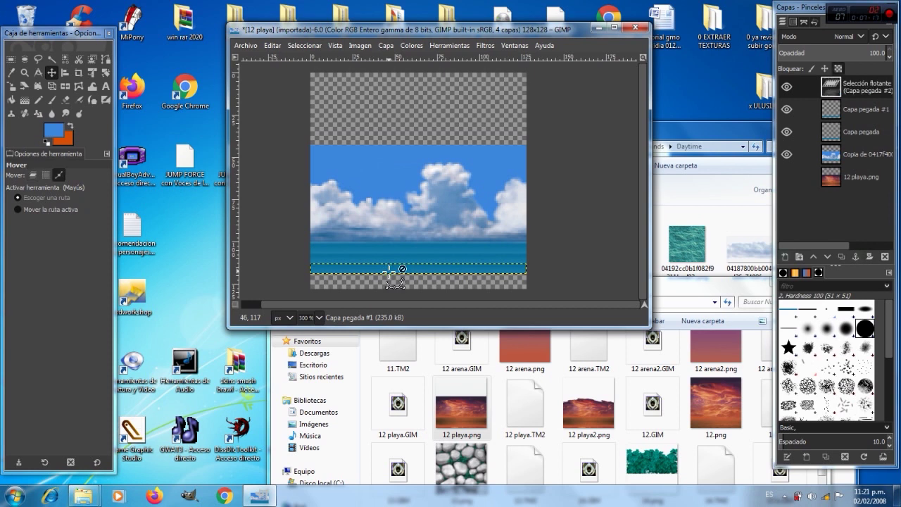
{"action": "key", "text": "Down"}
{"action": "key", "text": "Down"}
{"action": "key", "text": "Down"}
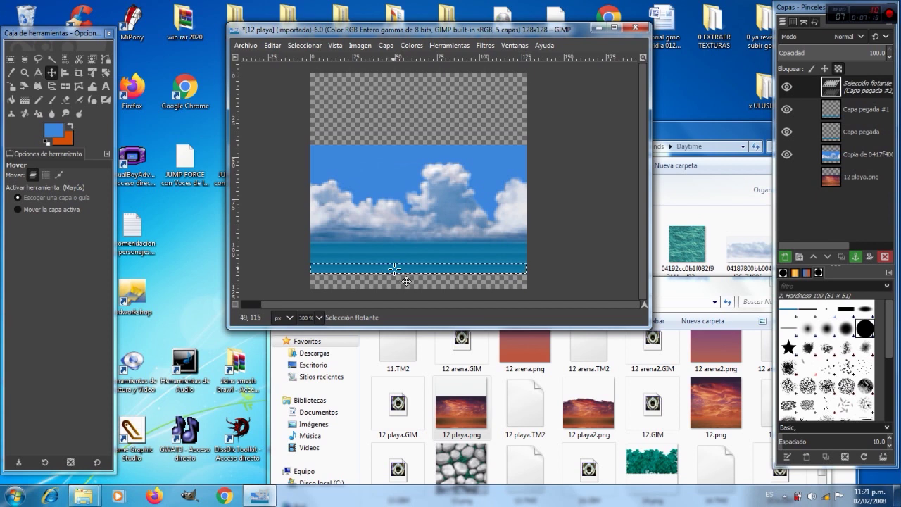
{"action": "left_click_drag", "start_coordinate": [407, 285], "coordinate": [407, 288]}
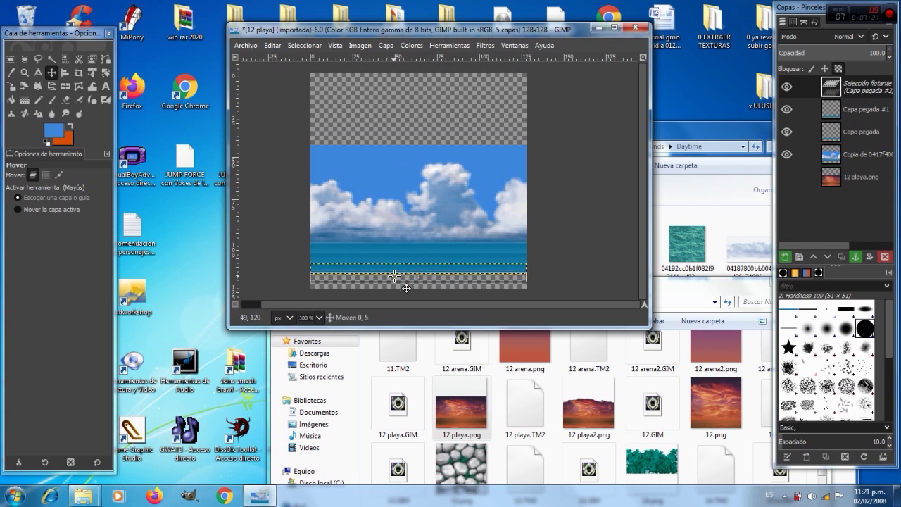
{"action": "right_click", "coordinate": [829, 94]}
{"action": "mouse_move", "coordinate": [797, 109]}
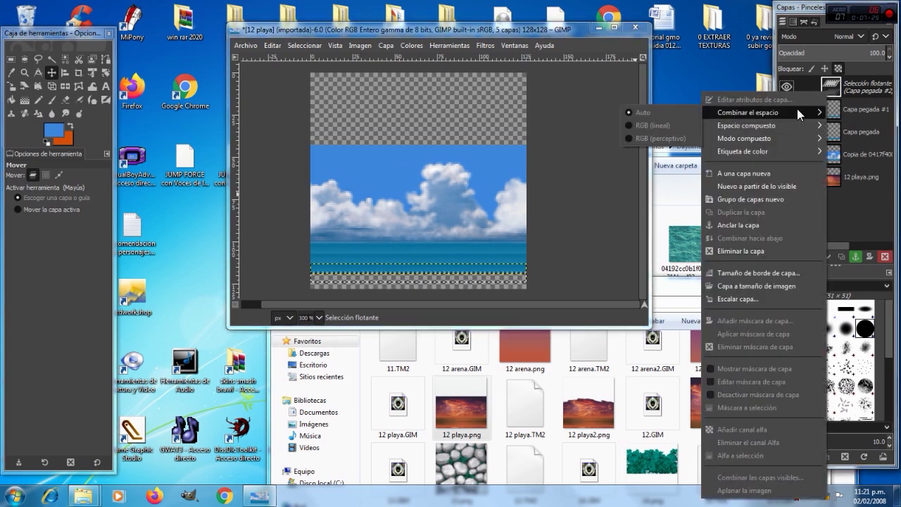
{"action": "left_click", "coordinate": [739, 174]}
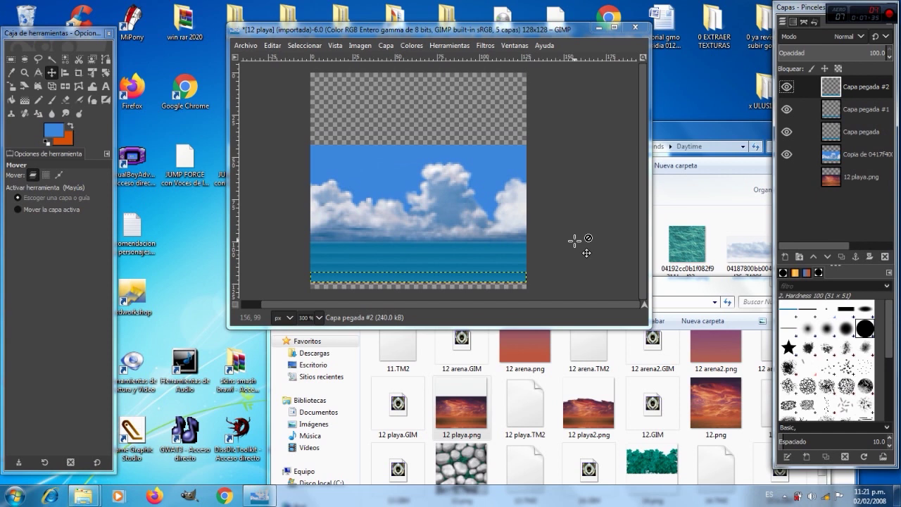
Paste a fourth sea strip as a new layer and move it down to fill the remaining gap at the canvas's lower edge
{"action": "key", "text": "ctrl+v"}
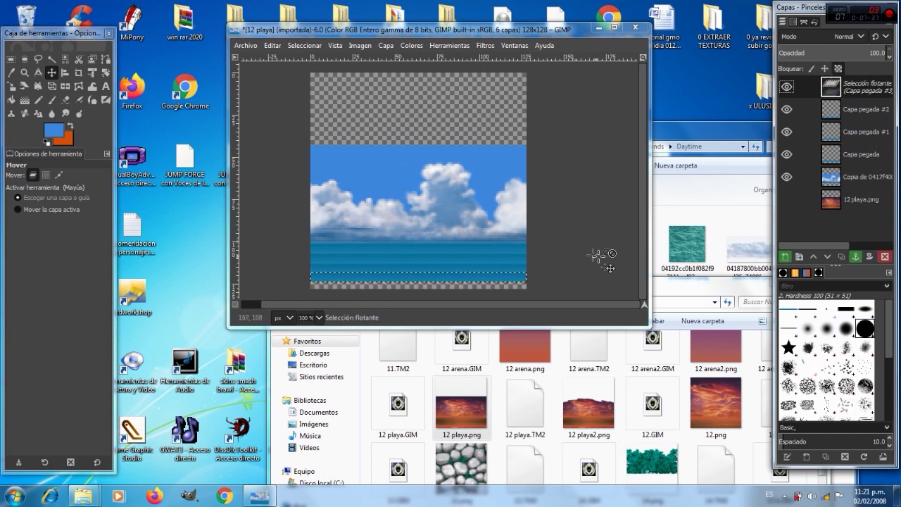
{"action": "right_click", "coordinate": [829, 94]}
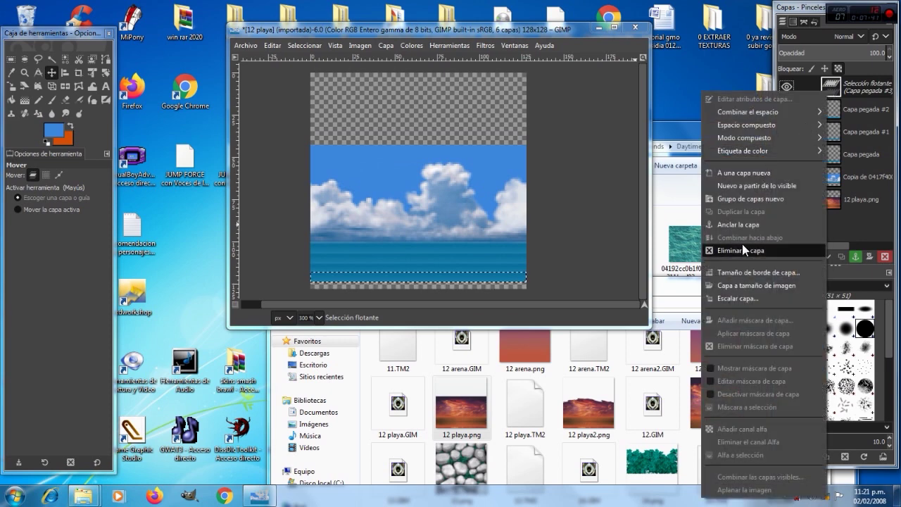
{"action": "left_click", "coordinate": [742, 174]}
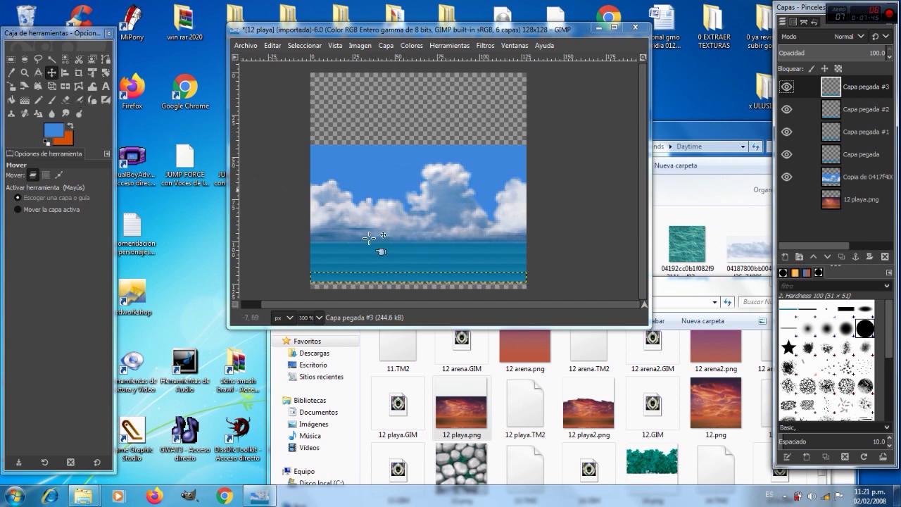
{"action": "left_click_drag", "start_coordinate": [410, 292], "coordinate": [412, 298]}
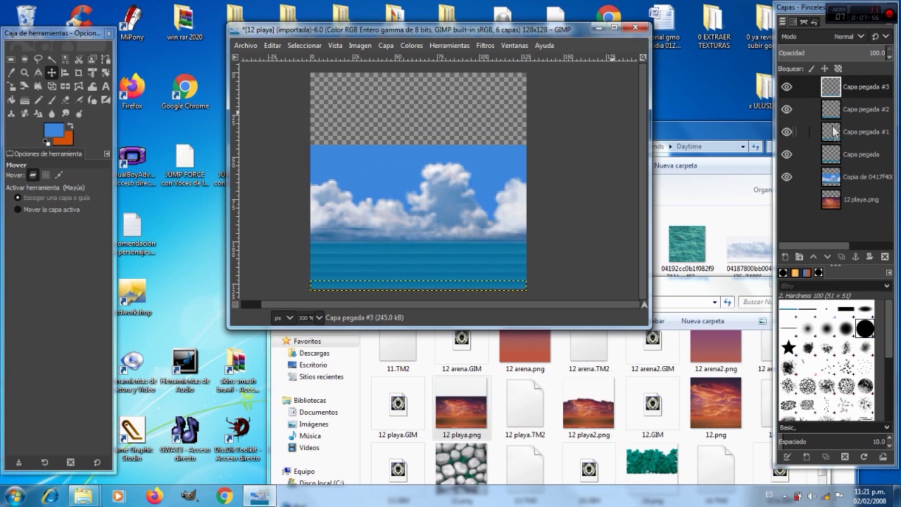
Select the plain blue sky above the clouds on the sky layer with Fuzzy Select and cut it out
{"action": "left_click", "coordinate": [835, 178]}
{"action": "left_click", "coordinate": [52, 58]}
{"action": "left_click", "coordinate": [348, 168]}
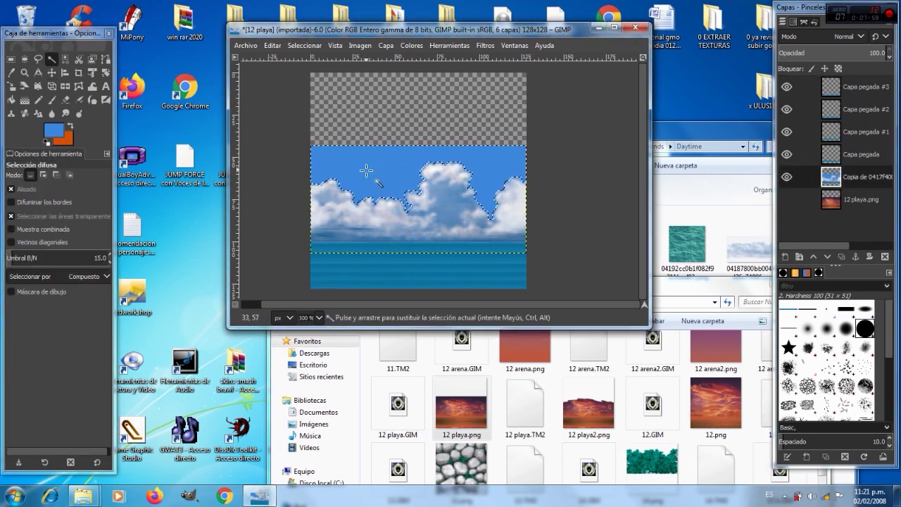
{"action": "key", "text": "ctrl+x"}
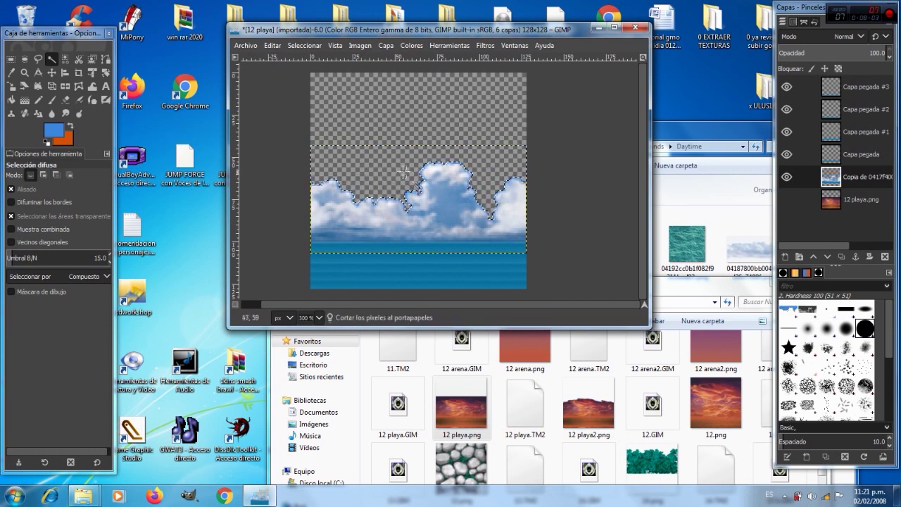
Export the image as 12 playa azul.png with the default PNG options and close it, discarding the unsaved changes
{"action": "left_click", "coordinate": [248, 48]}
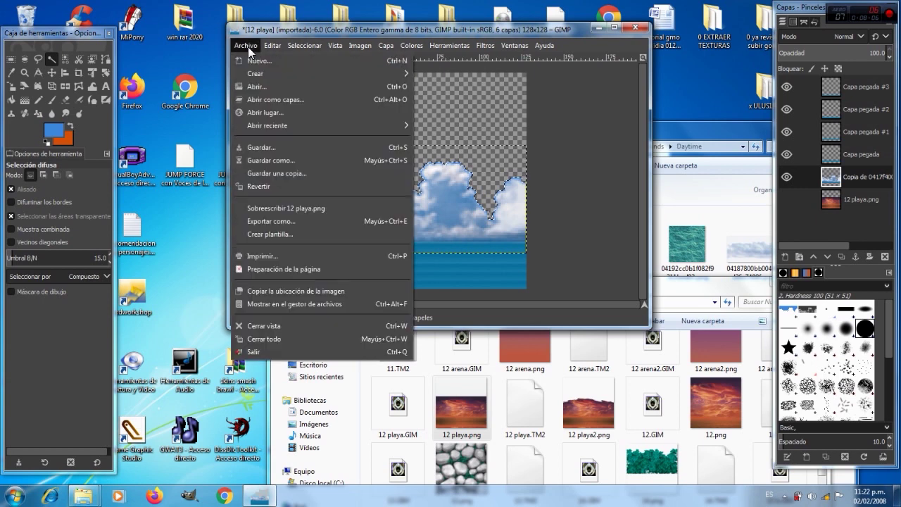
{"action": "left_click", "coordinate": [276, 221]}
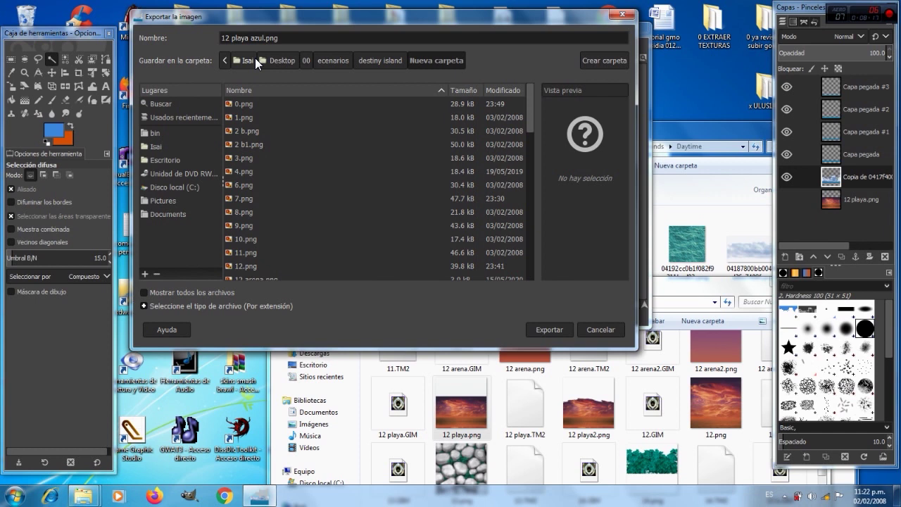
{"action": "left_click", "coordinate": [538, 328]}
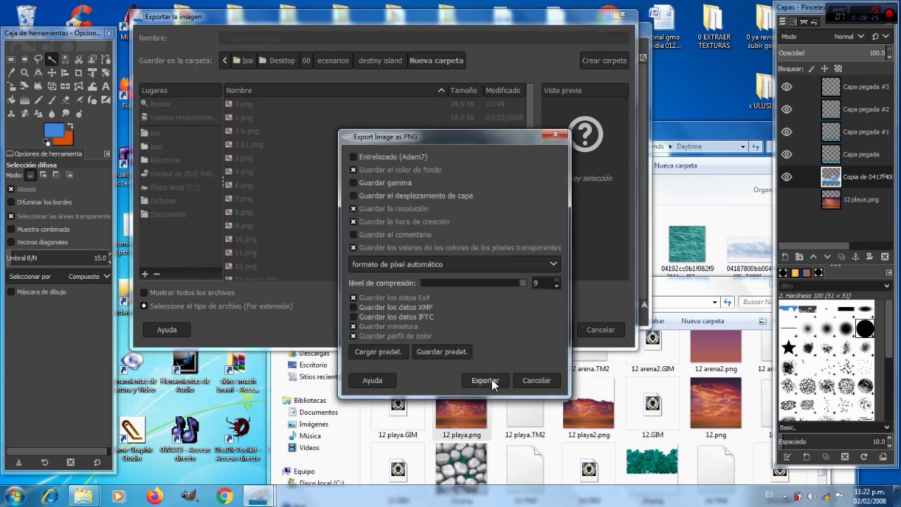
{"action": "left_click", "coordinate": [491, 379]}
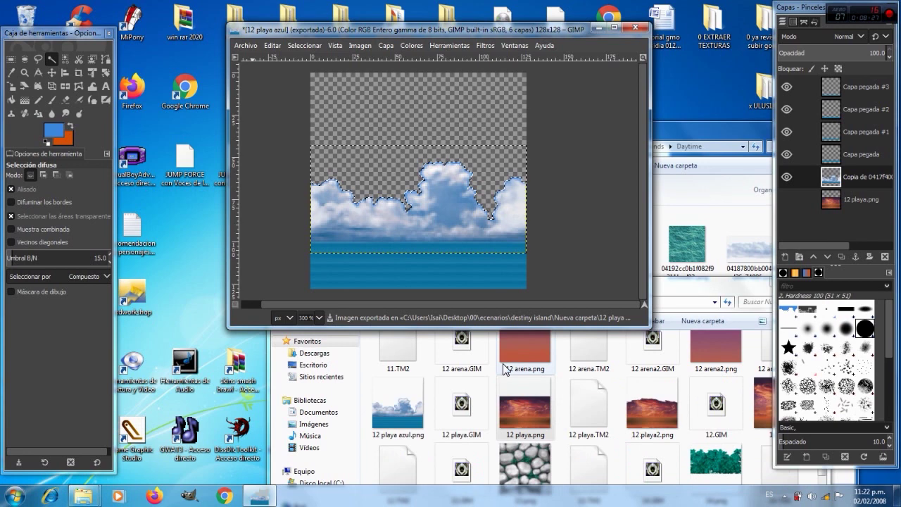
{"action": "left_click", "coordinate": [636, 30]}
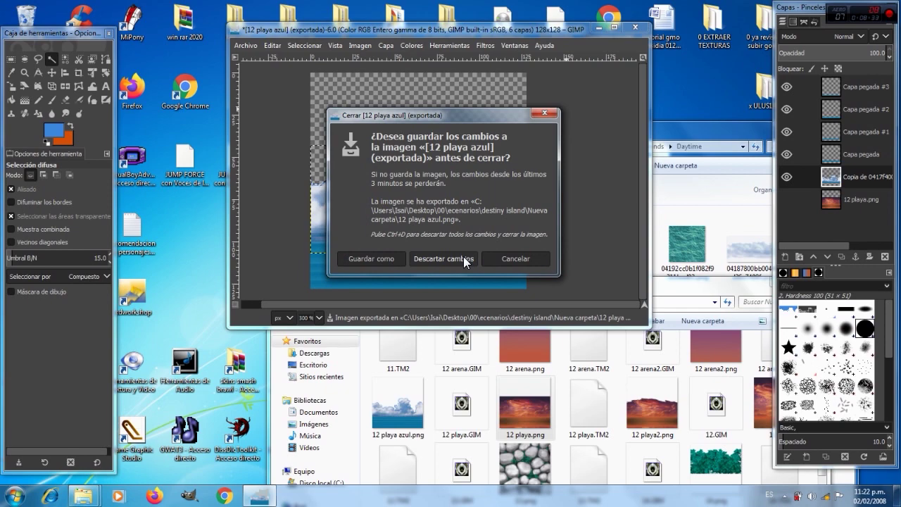
{"action": "left_click", "coordinate": [463, 259]}
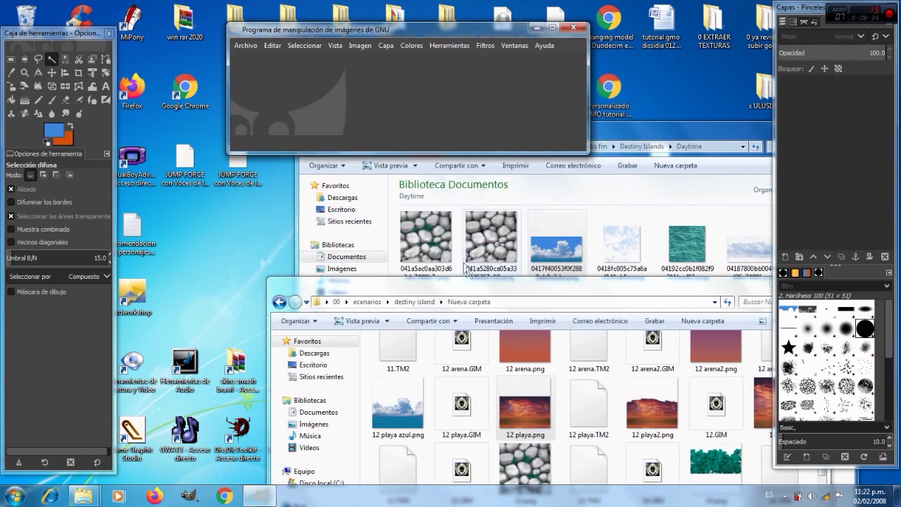
Find the dark texture 19 b5.png in the Nueva carpeta folder and open it in GIMP
{"action": "left_click_drag", "start_coordinate": [478, 289], "coordinate": [446, 241]}
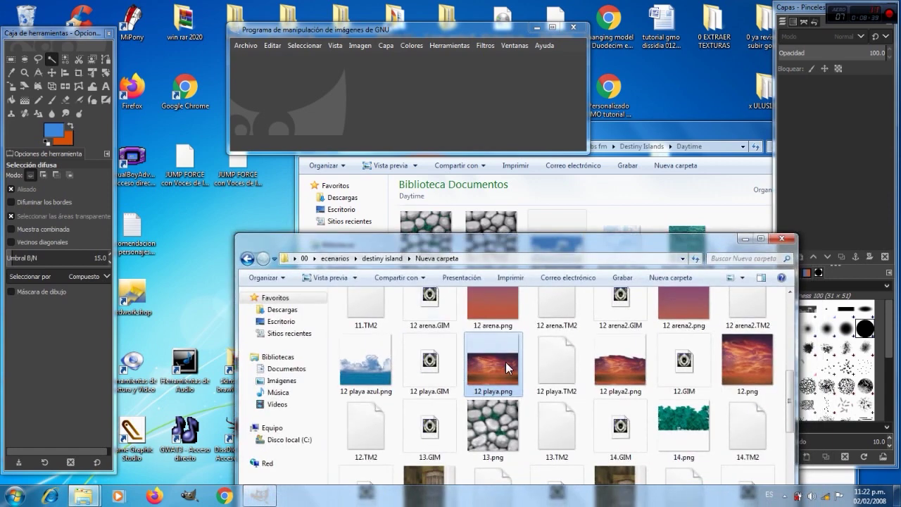
{"action": "scroll", "coordinate": [505, 362], "scroll_direction": "down", "scroll_amount": 3}
{"action": "scroll", "coordinate": [506, 367], "scroll_direction": "down", "scroll_amount": 3}
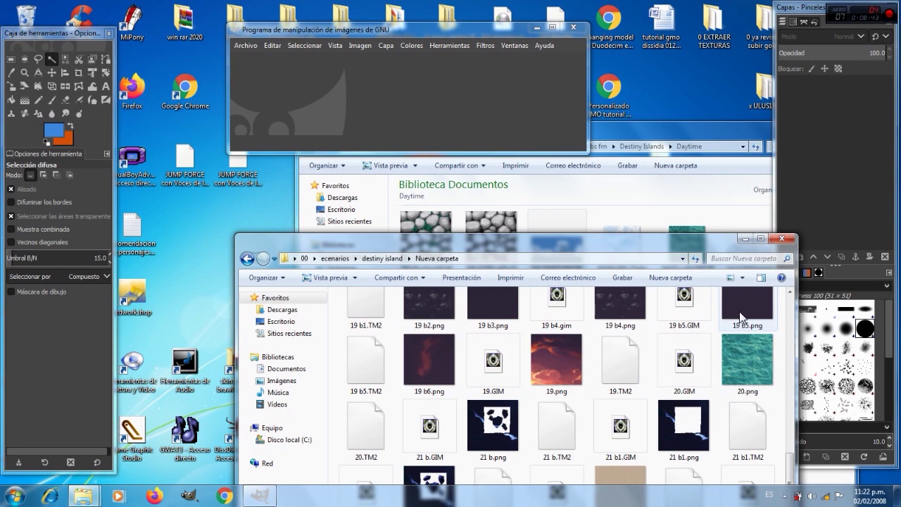
{"action": "left_click_drag", "start_coordinate": [741, 317], "coordinate": [477, 128]}
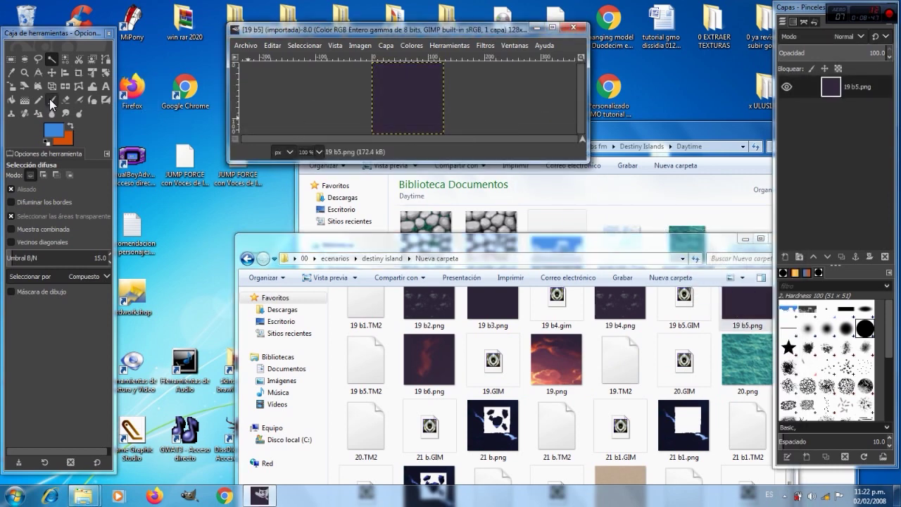
Paint the whole 19 b5.png image with the blue foreground colour using the Paintbrush at size 103
{"action": "left_click", "coordinate": [49, 98]}
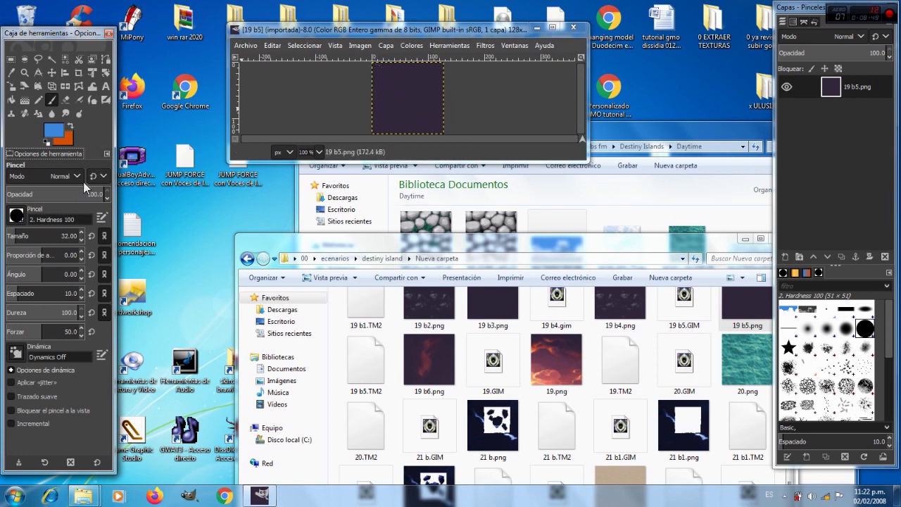
{"action": "left_click", "coordinate": [80, 232]}
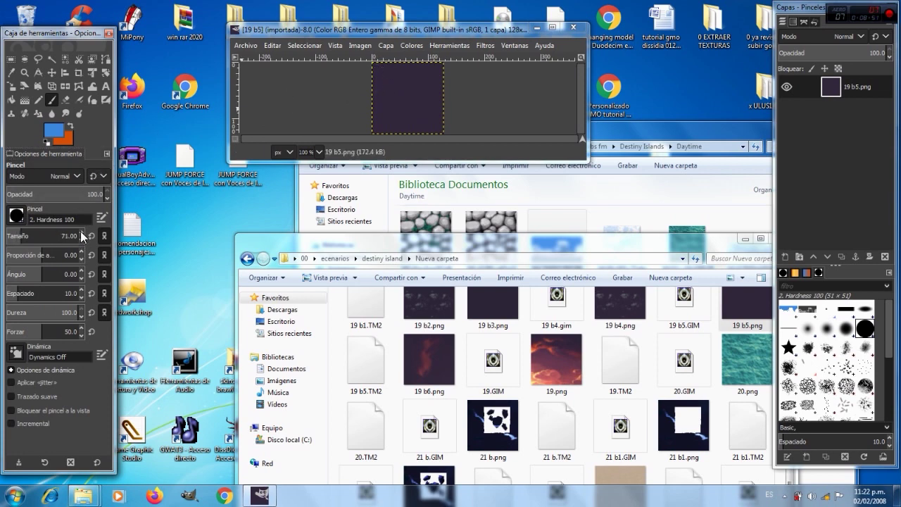
{"action": "left_click_drag", "start_coordinate": [372, 87], "coordinate": [460, 80]}
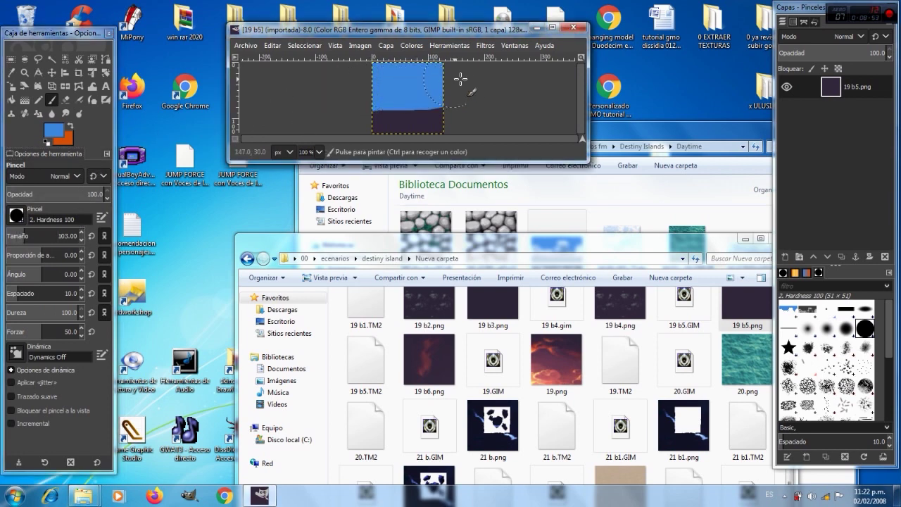
{"action": "mouse_move", "coordinate": [374, 69]}
{"action": "left_mouse_down"}
{"action": "mouse_move", "coordinate": [376, 109]}
{"action": "mouse_move", "coordinate": [446, 124]}
{"action": "mouse_move", "coordinate": [432, 105]}
{"action": "left_mouse_up"}
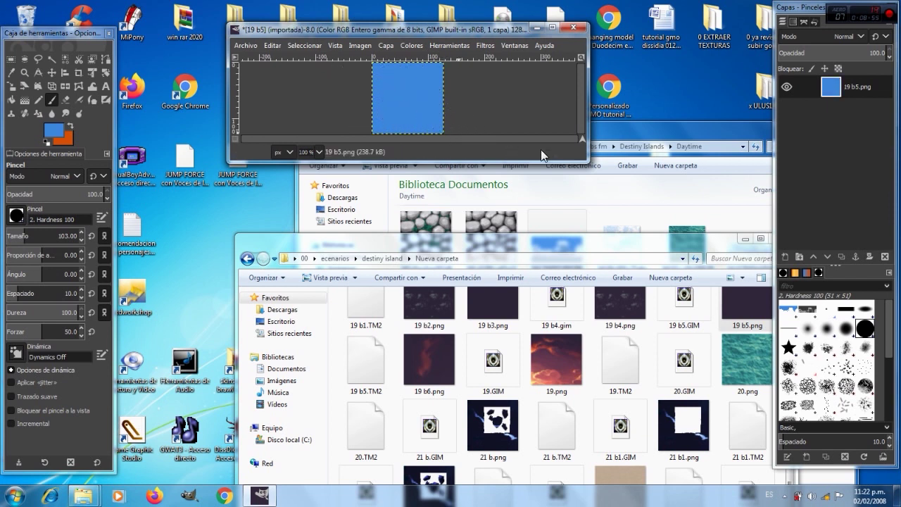
{"action": "left_click_drag", "start_coordinate": [581, 158], "coordinate": [596, 191]}
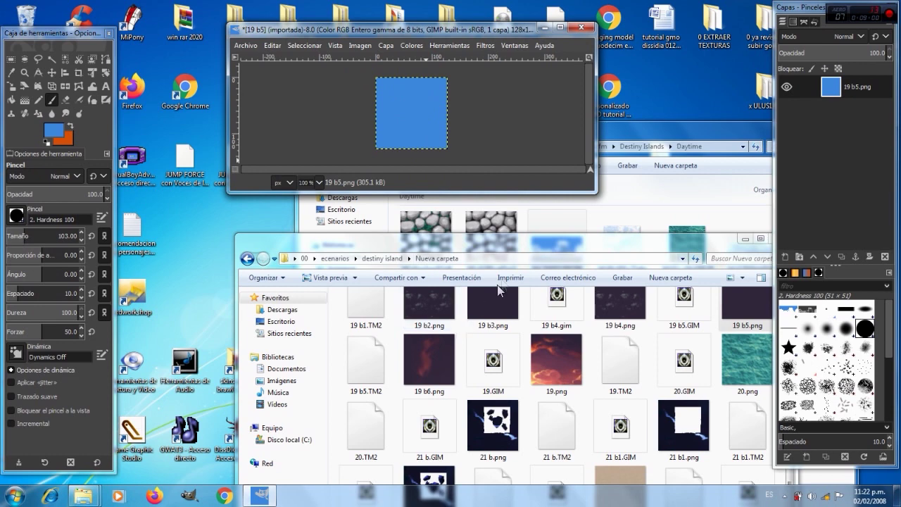
Export the blue image as 19 b azul.png in the Nueva carpeta folder with the default PNG options
{"action": "left_click", "coordinate": [504, 246]}
{"action": "scroll", "coordinate": [514, 333], "scroll_direction": "up", "scroll_amount": 2}
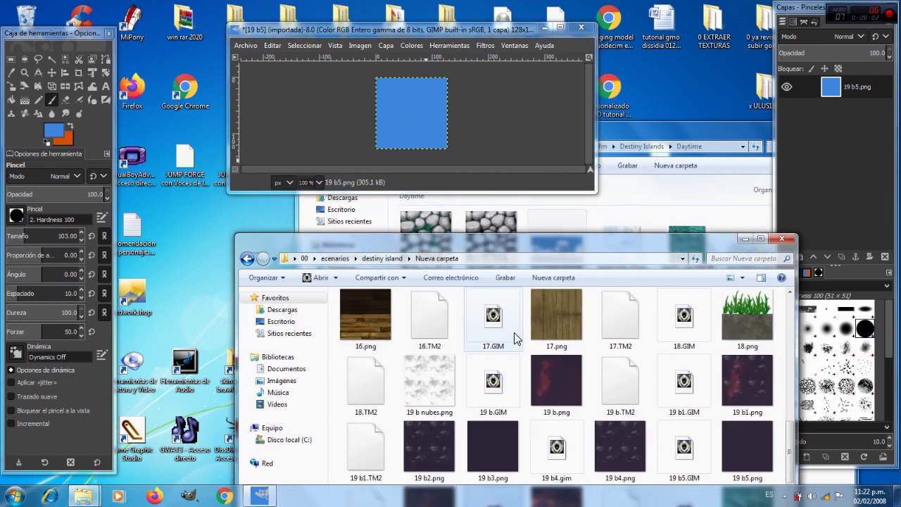
{"action": "scroll", "coordinate": [529, 344], "scroll_direction": "down", "scroll_amount": 2}
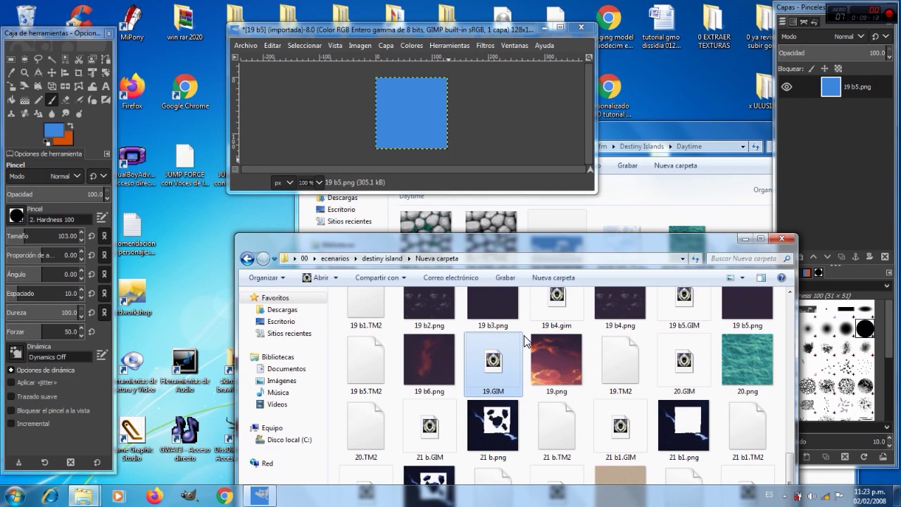
{"action": "left_click_drag", "start_coordinate": [548, 253], "coordinate": [526, 210]}
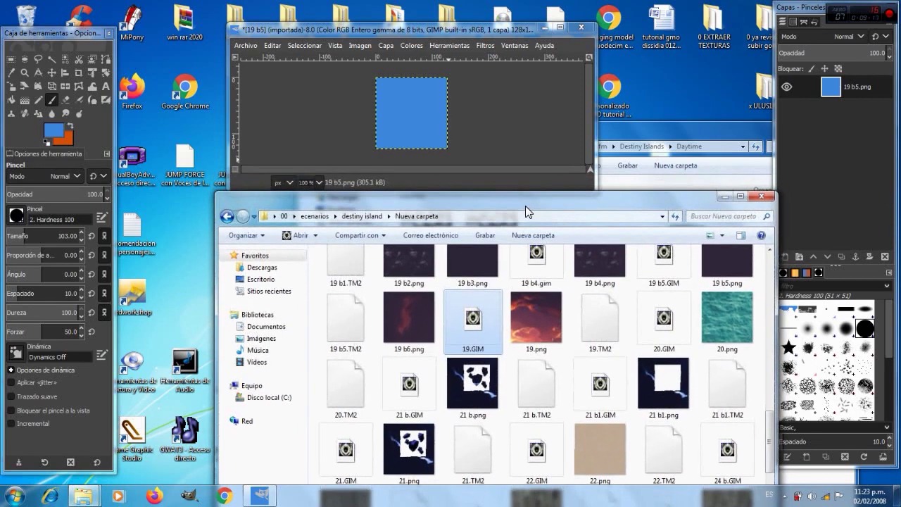
{"action": "left_click", "coordinate": [252, 46]}
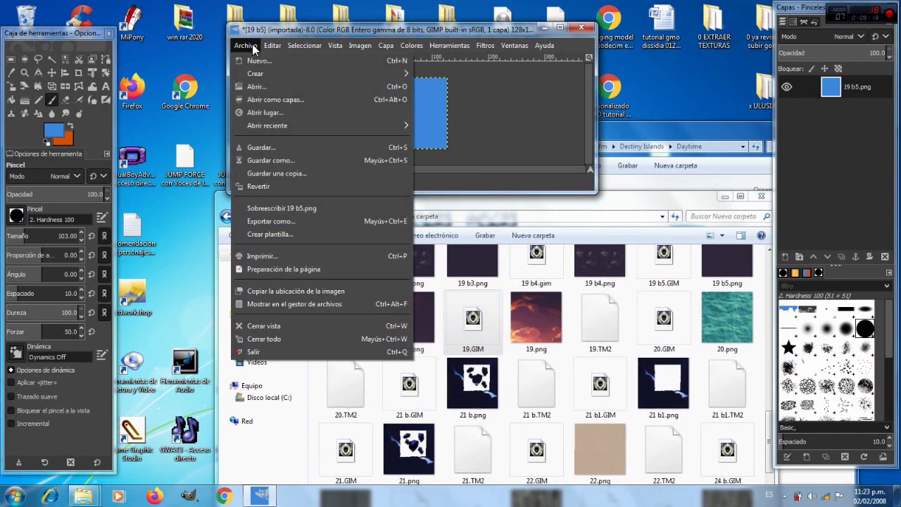
{"action": "left_click", "coordinate": [282, 222]}
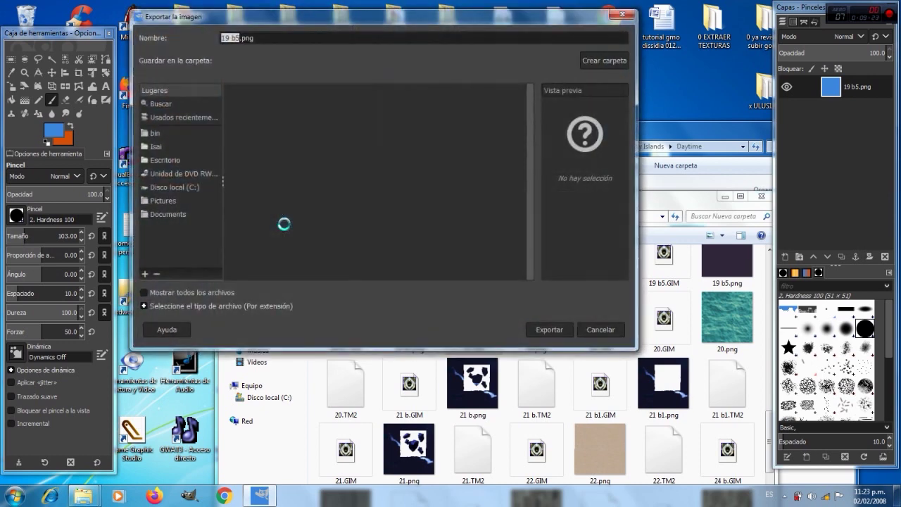
{"action": "left_click", "coordinate": [238, 38]}
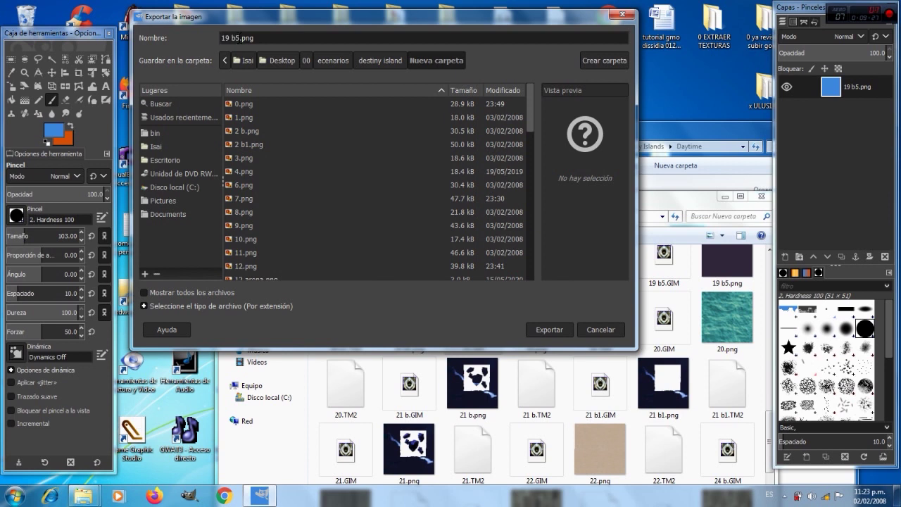
{"action": "type", "text": "azul"}
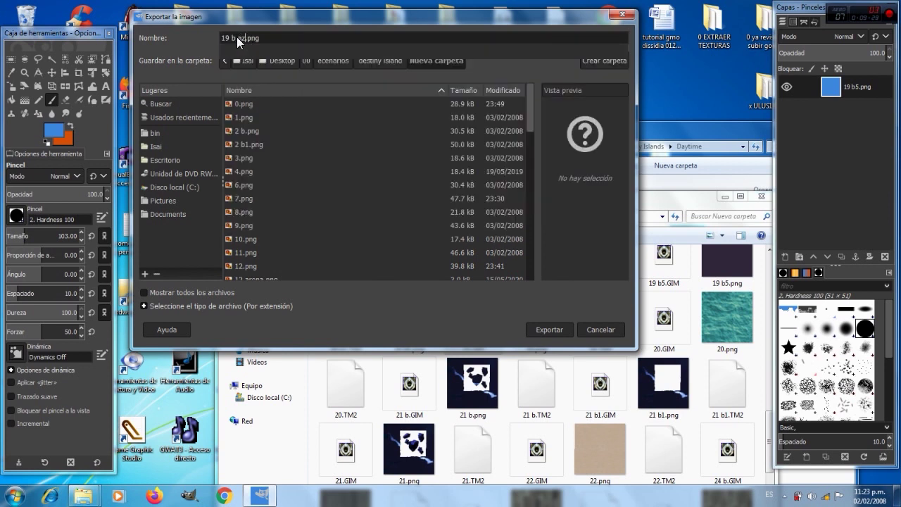
{"action": "left_click", "coordinate": [550, 328]}
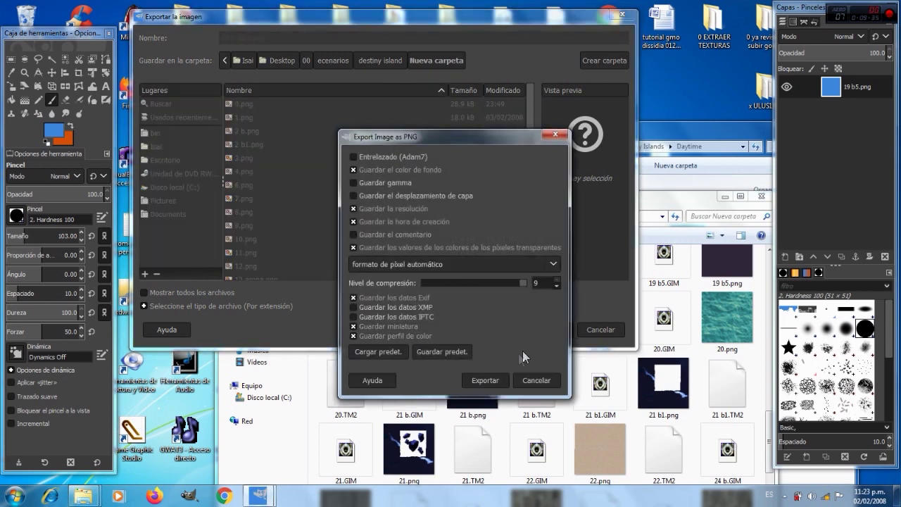
{"action": "left_click", "coordinate": [486, 381]}
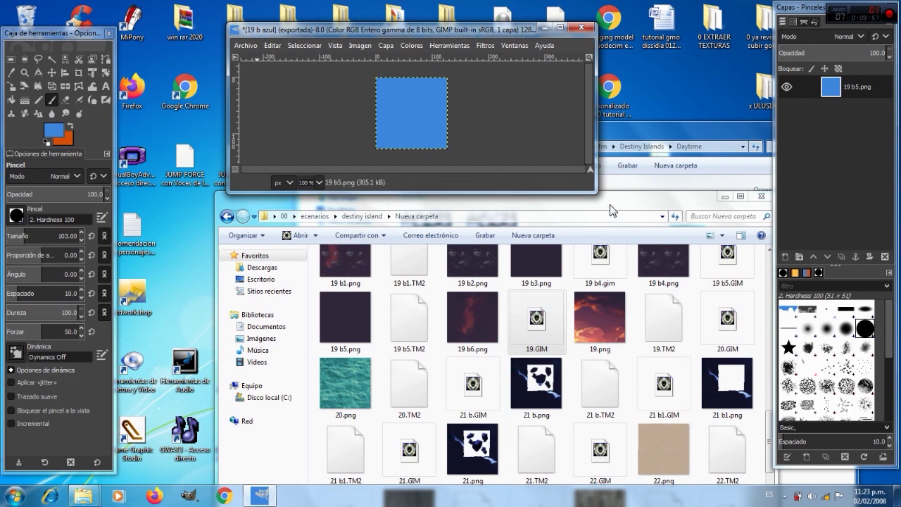
Close the exported blue image, discarding the unsaved changes, and minimize GIMP
{"action": "left_click_drag", "start_coordinate": [611, 209], "coordinate": [605, 201]}
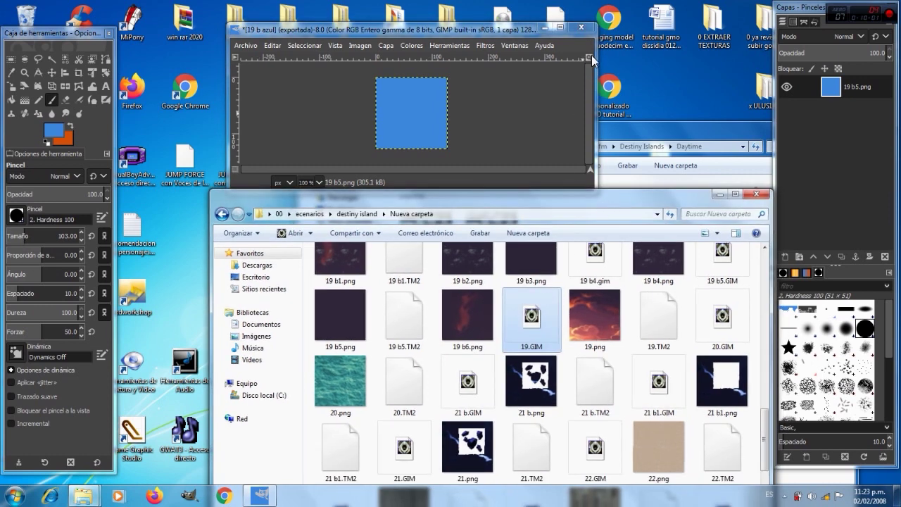
{"action": "left_click", "coordinate": [581, 27]}
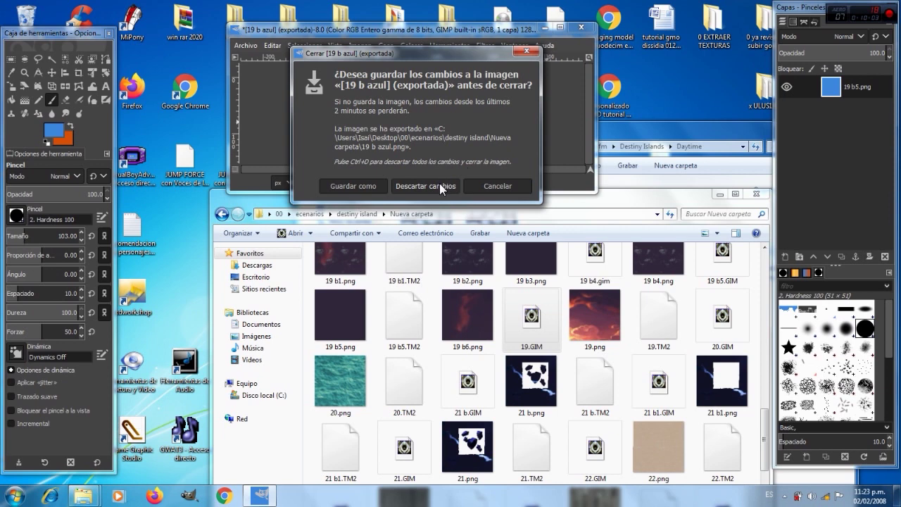
{"action": "left_click", "coordinate": [440, 184]}
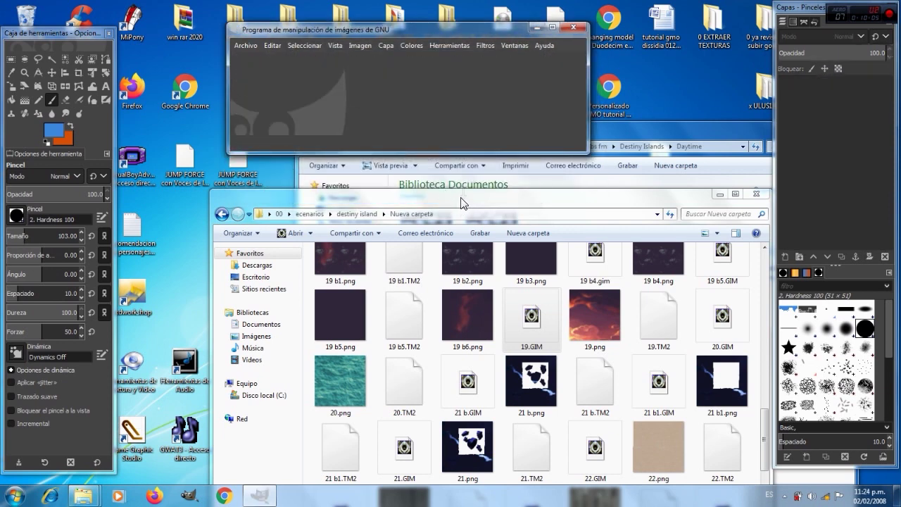
{"action": "left_click", "coordinate": [536, 27]}
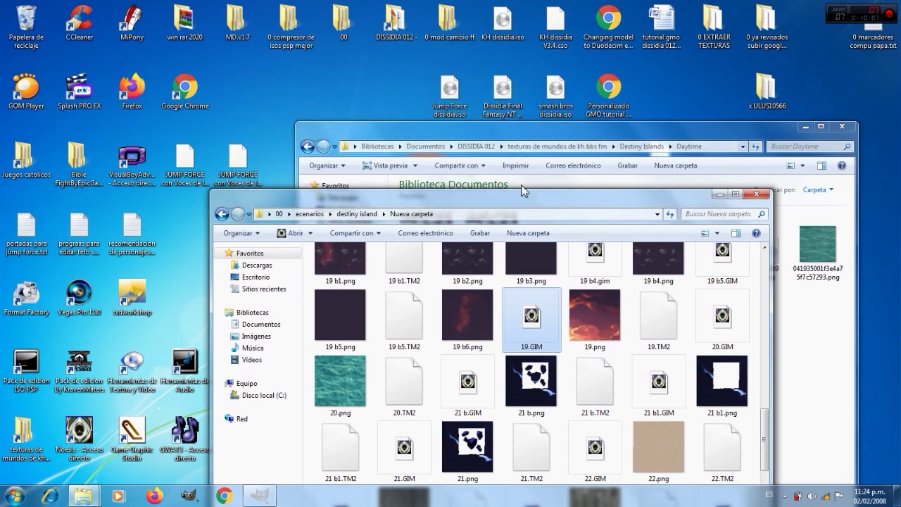
Close the Daytime folder window and find 12 playa azul.png in the Nueva carpeta folder
{"action": "left_click", "coordinate": [548, 134]}
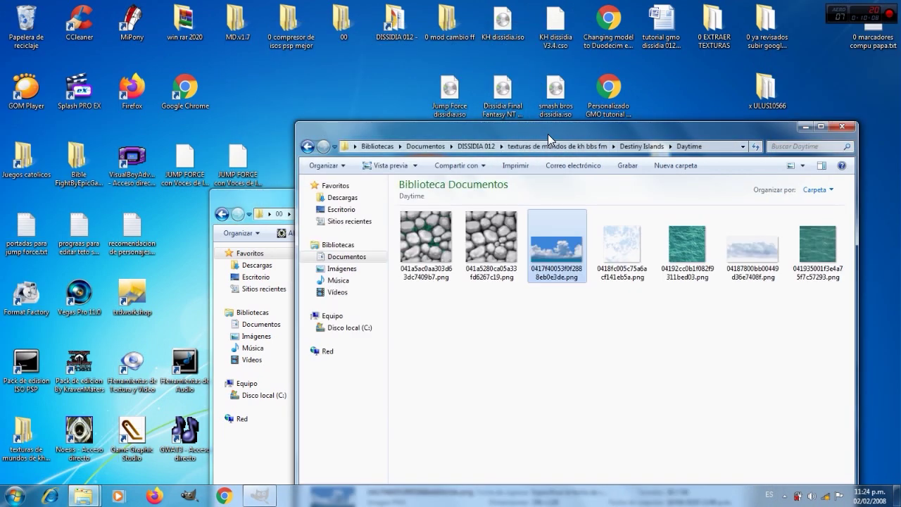
{"action": "left_click", "coordinate": [838, 123]}
{"action": "left_click_drag", "start_coordinate": [585, 134], "coordinate": [460, 29]}
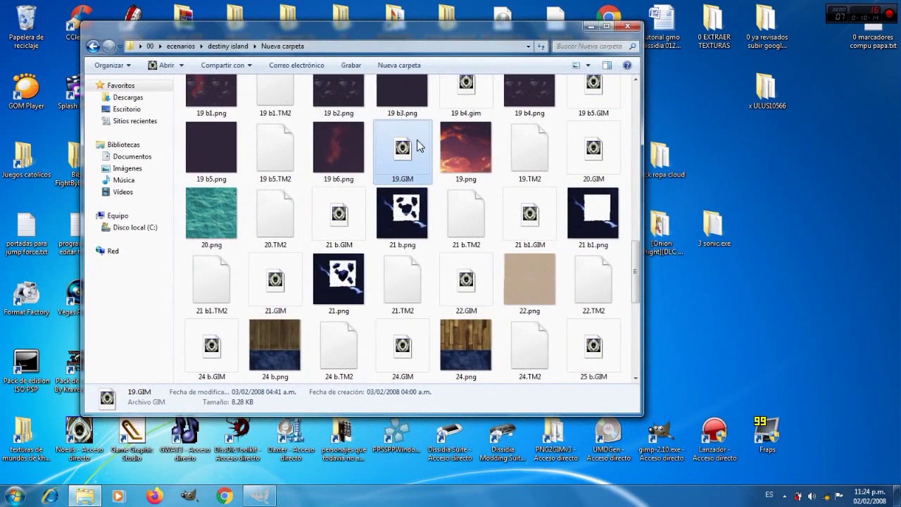
{"action": "scroll", "coordinate": [420, 144], "scroll_direction": "up", "scroll_amount": 5}
{"action": "scroll", "coordinate": [416, 145], "scroll_direction": "up", "scroll_amount": 3}
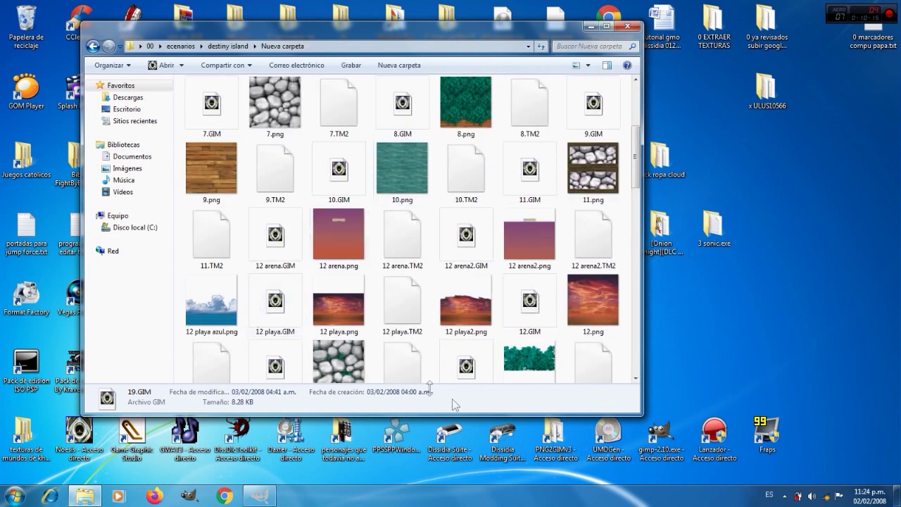
Open the PNG2GIMv3 folder, move 12 playa azul.png into it and convert it with Click me! 4BIT.bat
{"action": "left_click", "coordinate": [556, 451]}
{"action": "double_click", "coordinate": [555, 451]}
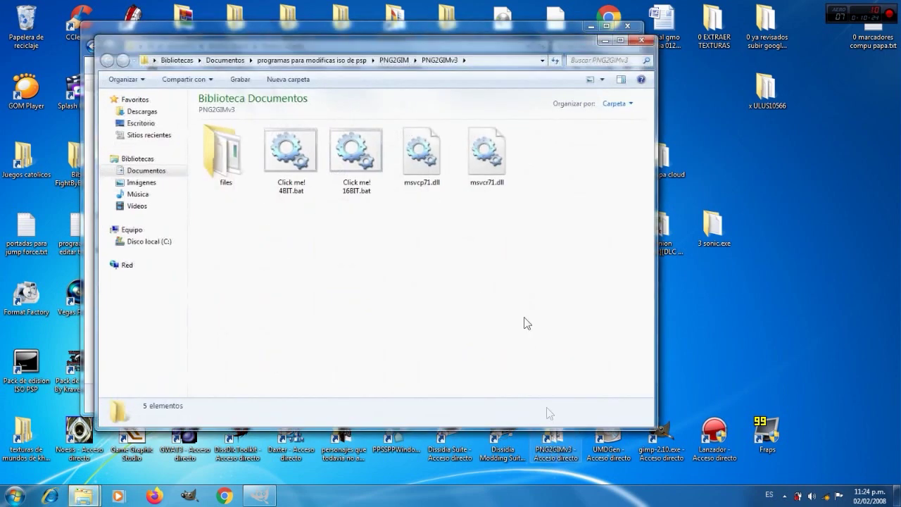
{"action": "left_click_drag", "start_coordinate": [369, 43], "coordinate": [558, 46]}
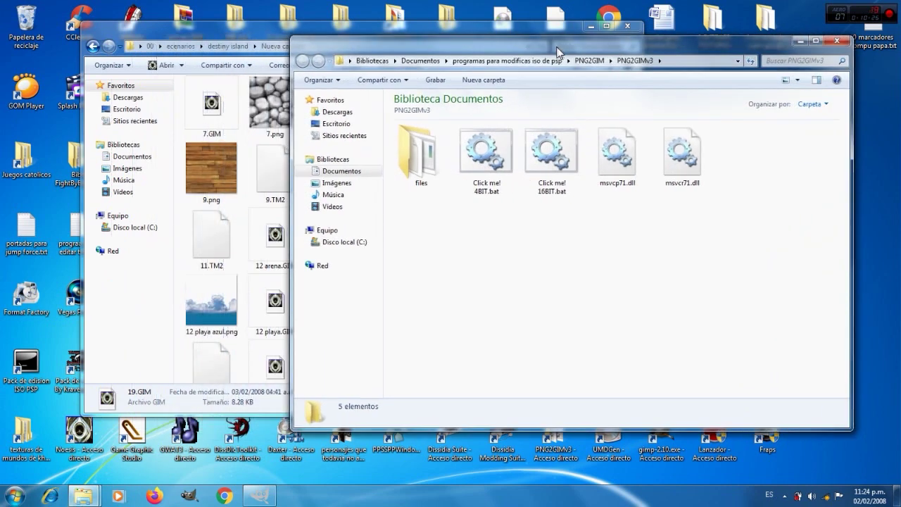
{"action": "left_click", "coordinate": [220, 305]}
{"action": "left_click_drag", "start_coordinate": [220, 305], "coordinate": [489, 303]}
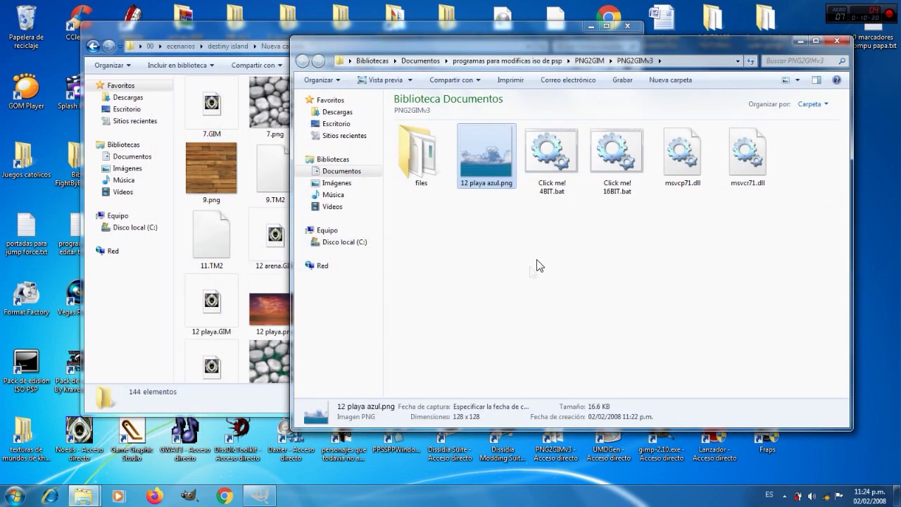
{"action": "double_click", "coordinate": [552, 167]}
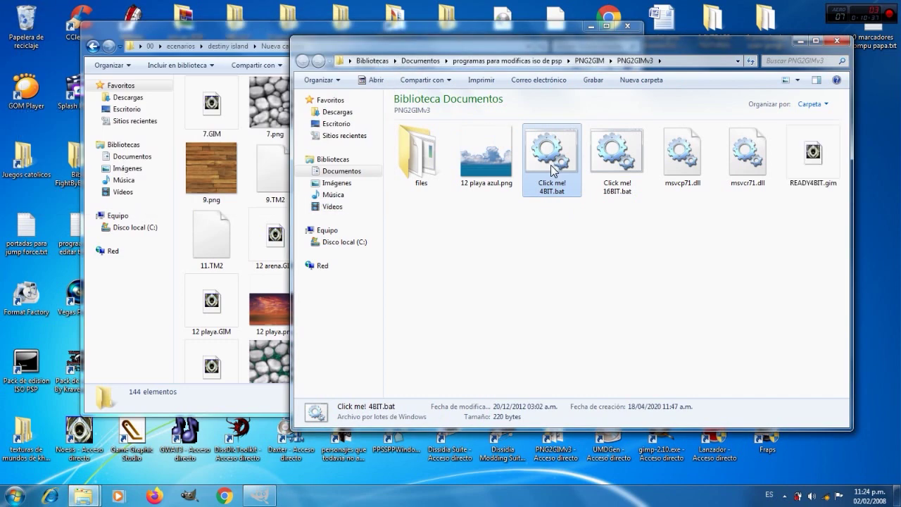
Rename READY4BIT.gim to 12 playa azul.gim and move it together with its PNG back to the Nueva carpeta folder
{"action": "left_click", "coordinate": [489, 186]}
{"action": "left_click", "coordinate": [490, 186]}
{"action": "key", "text": "ctrl+c"}
{"action": "right_click", "coordinate": [489, 186]}
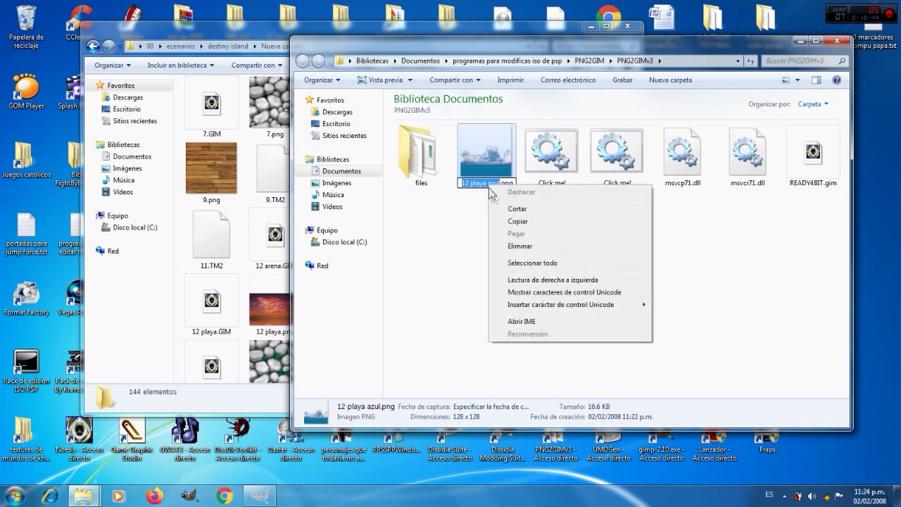
{"action": "left_click", "coordinate": [516, 222]}
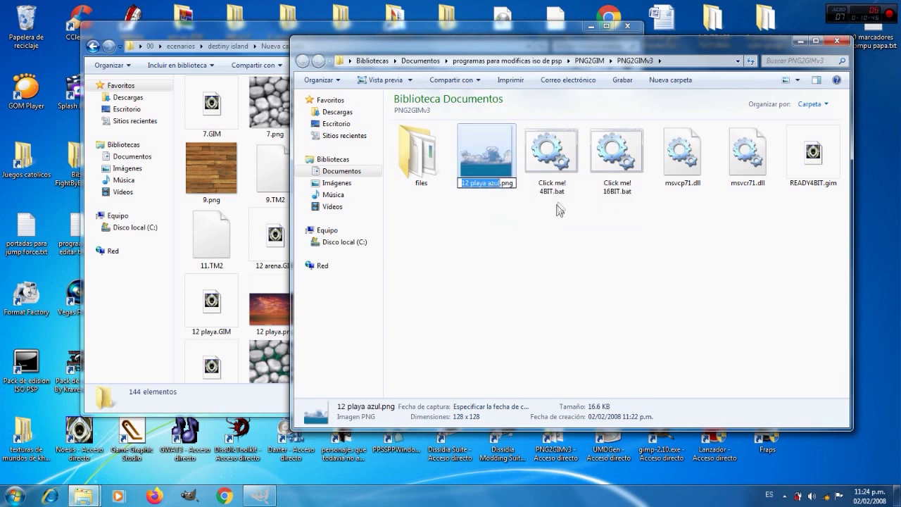
{"action": "left_click", "coordinate": [547, 228]}
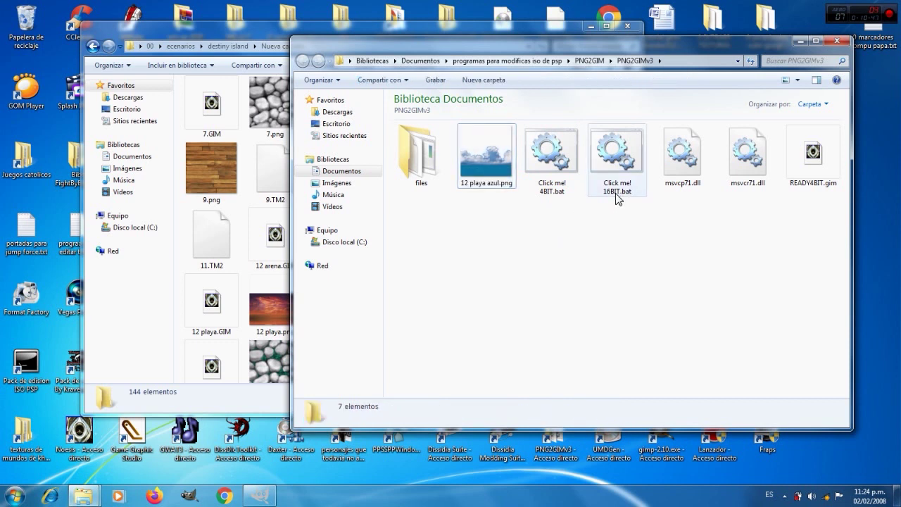
{"action": "left_click", "coordinate": [801, 187]}
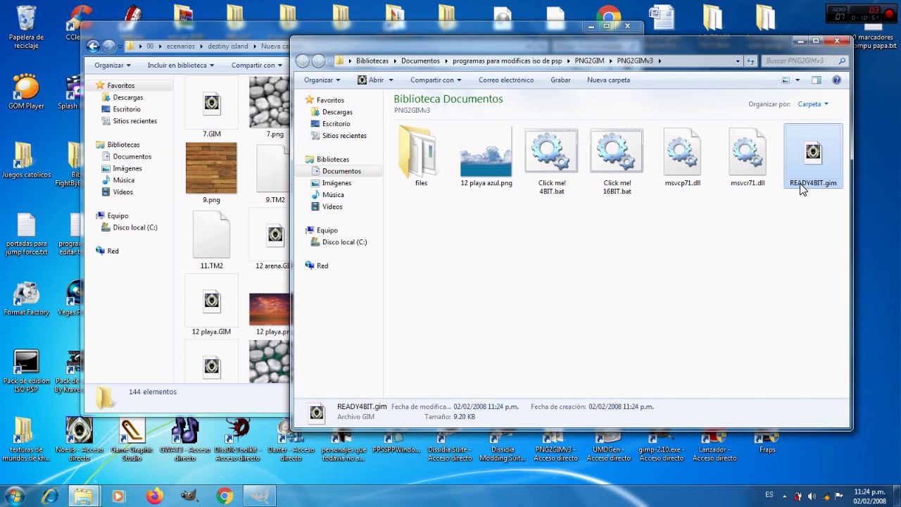
{"action": "left_click", "coordinate": [801, 185]}
{"action": "right_click", "coordinate": [801, 185]}
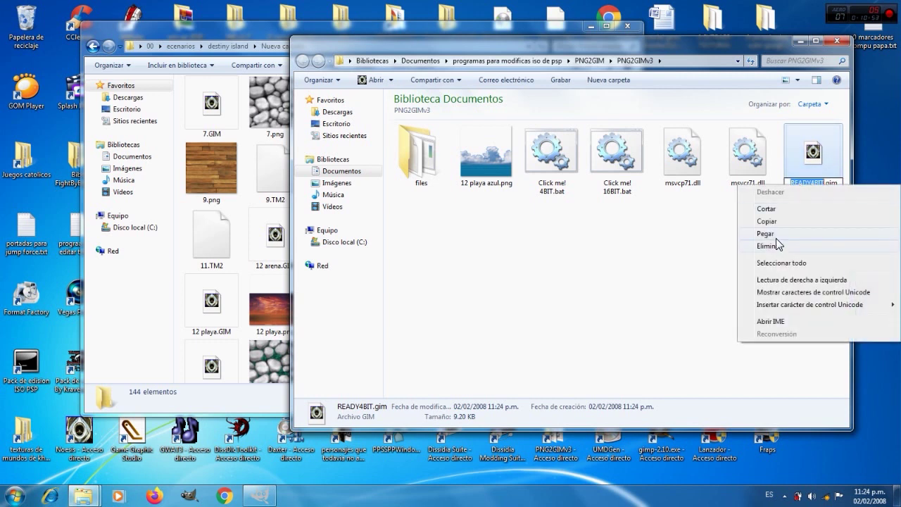
{"action": "left_click", "coordinate": [777, 235]}
{"action": "left_click", "coordinate": [694, 246]}
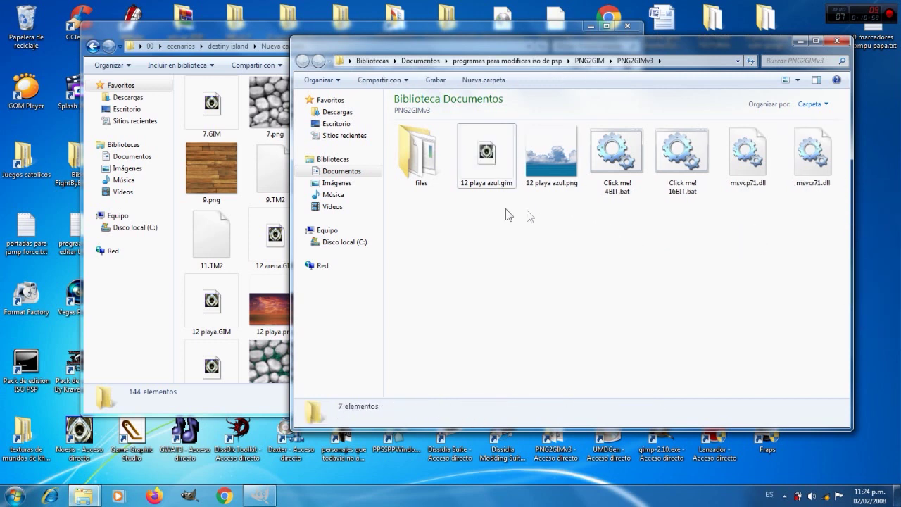
{"action": "left_click_drag", "start_coordinate": [484, 210], "coordinate": [260, 217]}
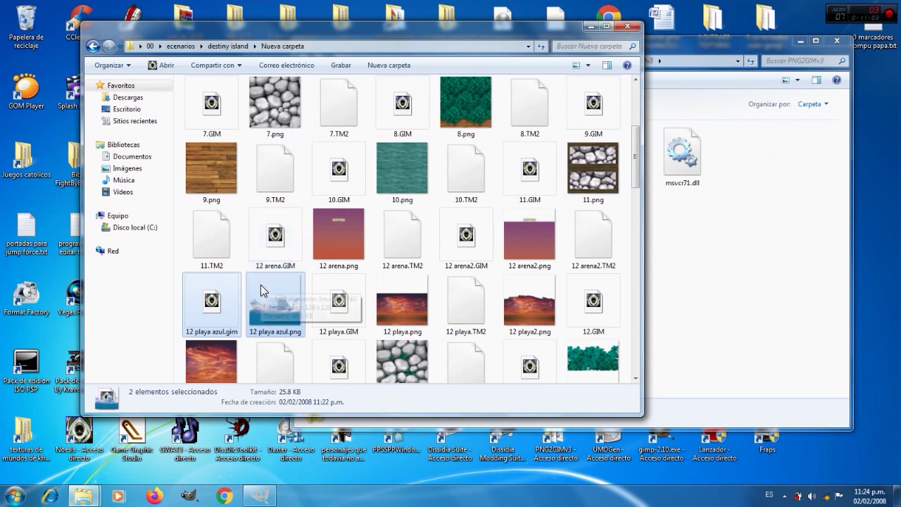
Compare the file size of 12 playa azul.gim with 12 arena2.GIM and the Extracted Texture GIM files in the destiny island folder
{"action": "left_click", "coordinate": [224, 310]}
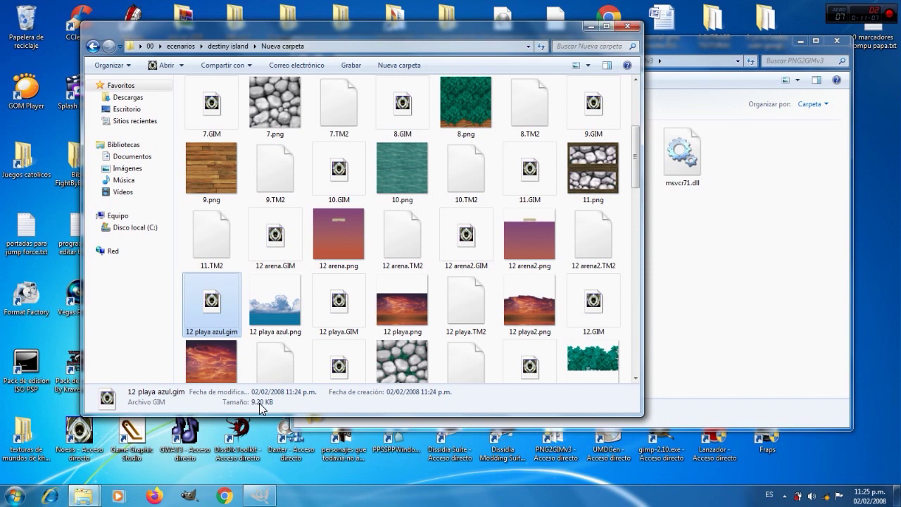
{"action": "left_click", "coordinate": [464, 260]}
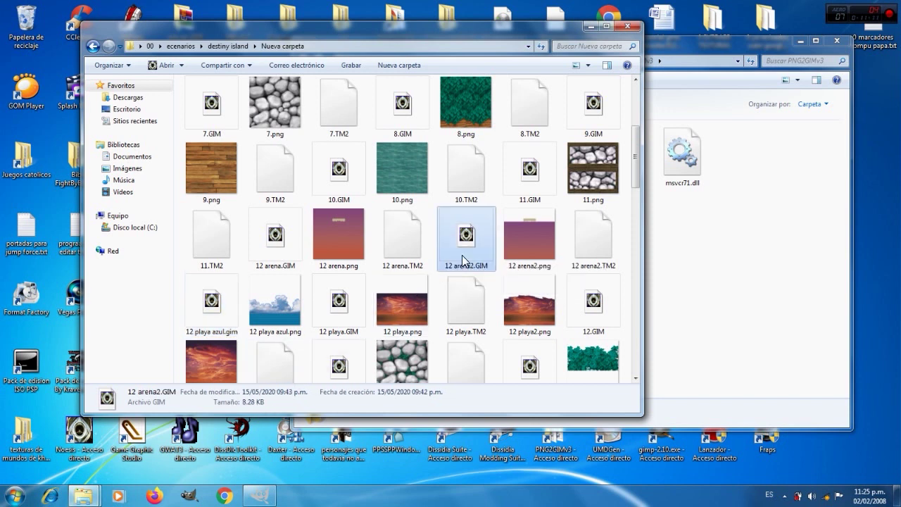
{"action": "left_click", "coordinate": [92, 47]}
{"action": "left_click", "coordinate": [272, 195]}
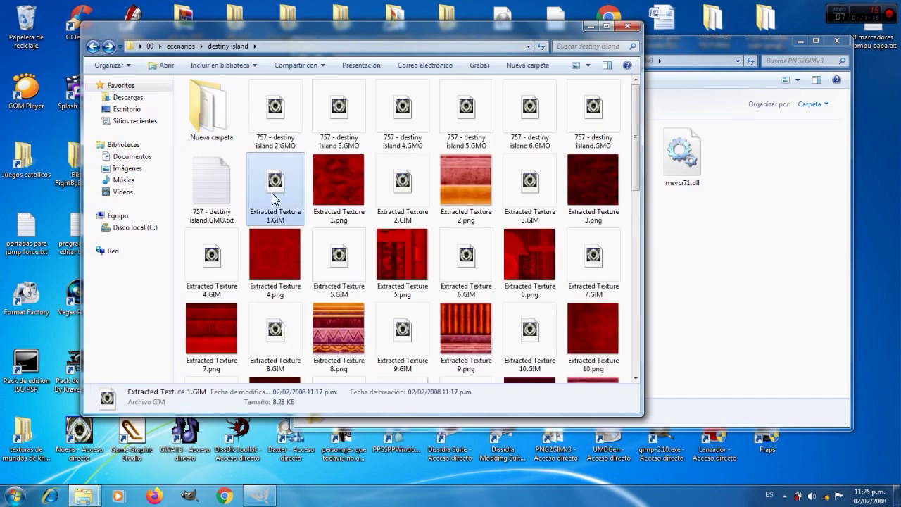
{"action": "left_click", "coordinate": [393, 191]}
{"action": "left_click", "coordinate": [92, 47]}
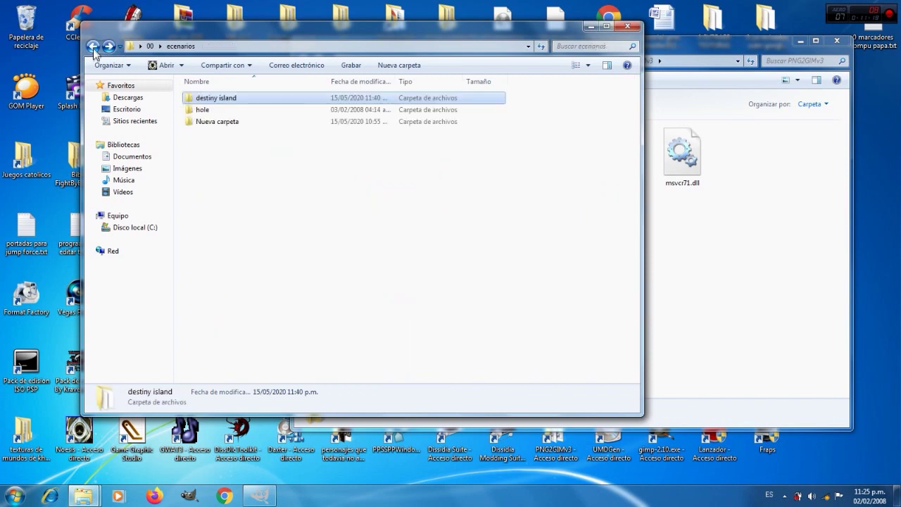
{"action": "left_click", "coordinate": [108, 47]}
{"action": "left_click", "coordinate": [108, 46]}
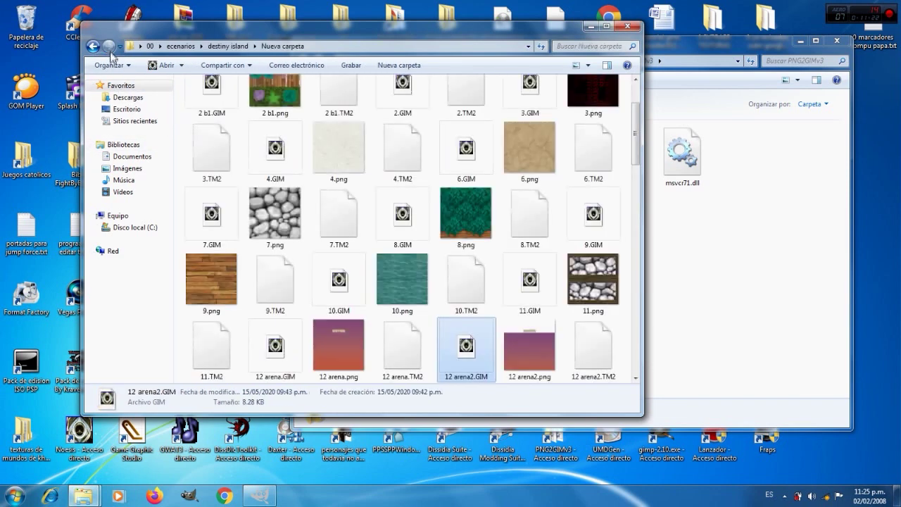
Look through the textures in the Nueva carpeta folder and select 12 playa azul.png
{"action": "scroll", "coordinate": [278, 213], "scroll_direction": "up", "scroll_amount": 2}
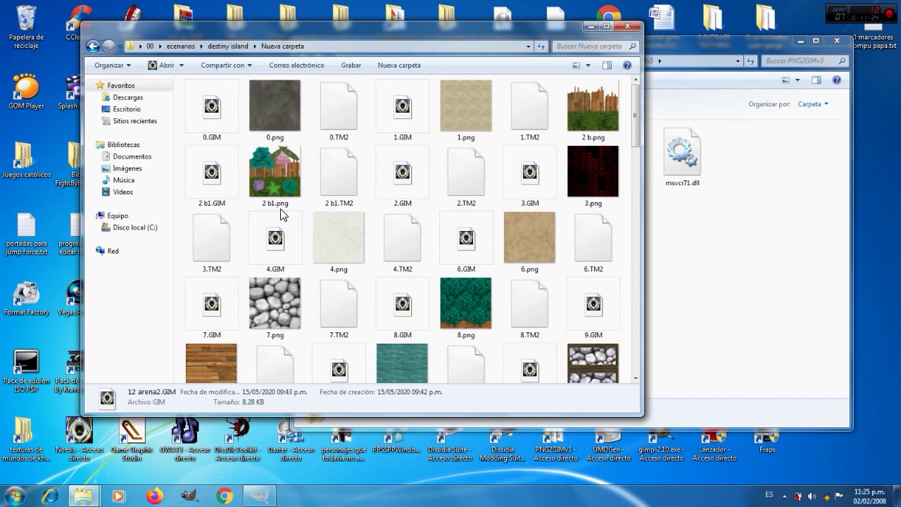
{"action": "scroll", "coordinate": [280, 215], "scroll_direction": "down", "scroll_amount": 5}
{"action": "scroll", "coordinate": [281, 215], "scroll_direction": "up", "scroll_amount": 5}
{"action": "scroll", "coordinate": [280, 214], "scroll_direction": "down", "scroll_amount": 2}
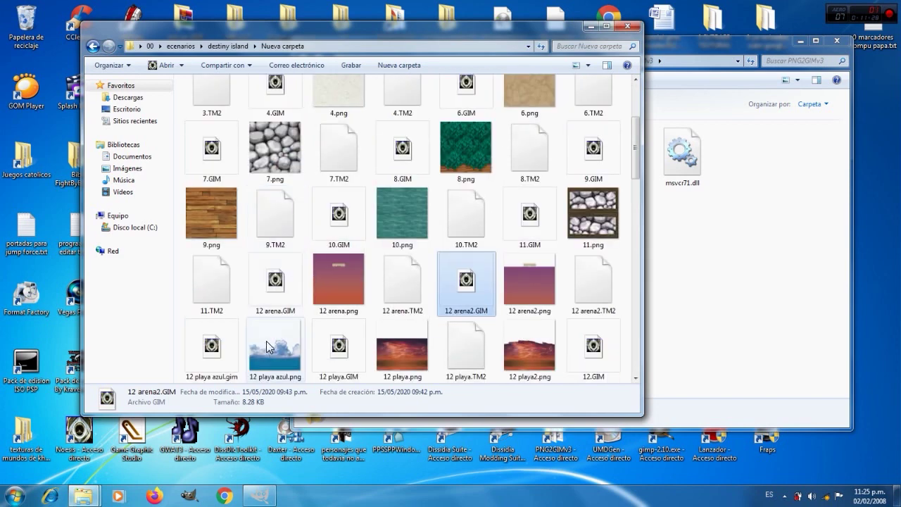
{"action": "scroll", "coordinate": [266, 341], "scroll_direction": "down", "scroll_amount": 3}
{"action": "left_click_drag", "start_coordinate": [265, 160], "coordinate": [290, 183]}
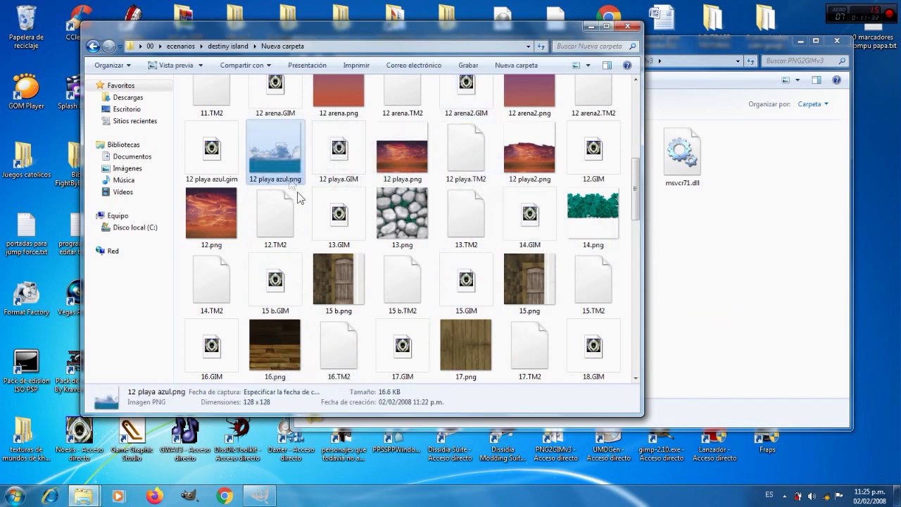
Move 19 b azul.png from Nueva carpeta into the PNG2GIMv3 folder and convert it with Click me! 4BIT.bat
{"action": "left_click", "coordinate": [352, 274]}
{"action": "scroll", "coordinate": [352, 275], "scroll_direction": "down", "scroll_amount": 3}
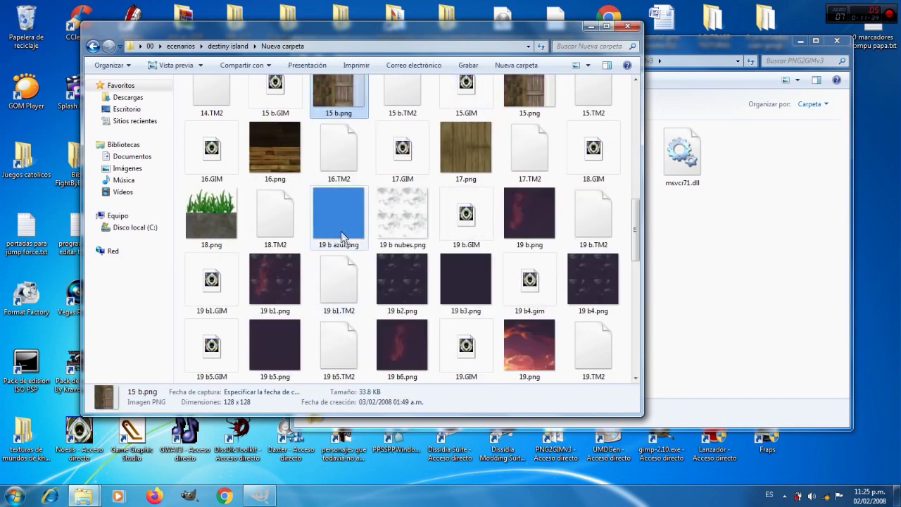
{"action": "left_click_drag", "start_coordinate": [340, 225], "coordinate": [734, 299]}
{"action": "double_click", "coordinate": [545, 180]}
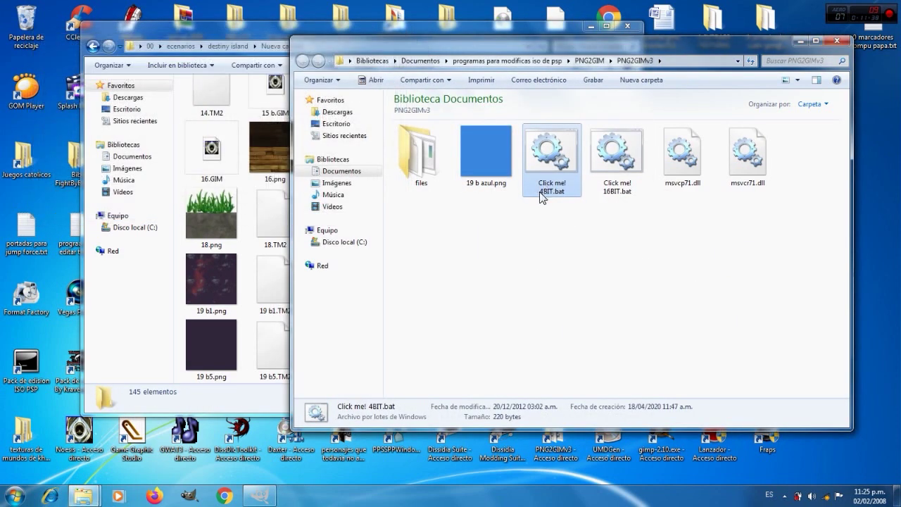
Rename READY4BIT.gim to 19 b azul.gim and move it together with its PNG back to the Nueva carpeta folder
{"action": "left_click", "coordinate": [485, 189]}
{"action": "right_click", "coordinate": [485, 189]}
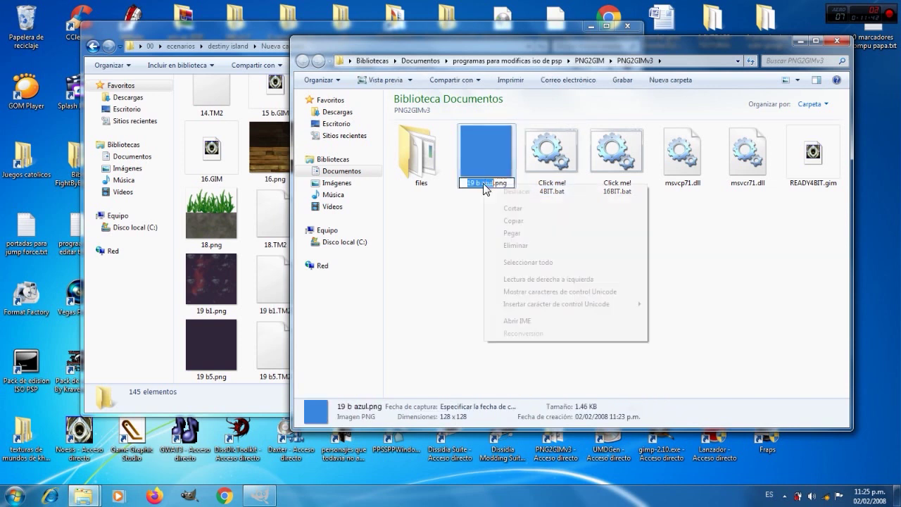
{"action": "left_click", "coordinate": [509, 221]}
{"action": "left_click", "coordinate": [647, 260]}
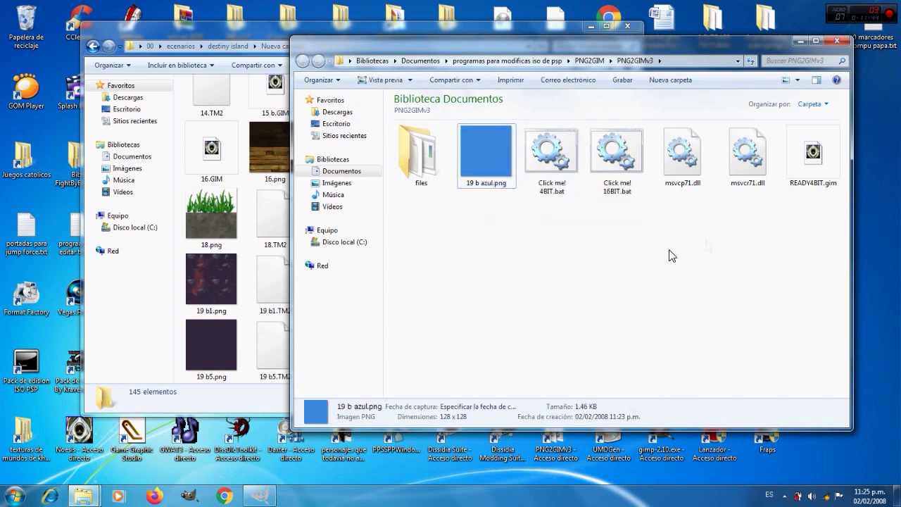
{"action": "left_click", "coordinate": [807, 188]}
{"action": "left_click", "coordinate": [807, 184]}
{"action": "right_click", "coordinate": [807, 185]}
{"action": "left_click", "coordinate": [774, 233]}
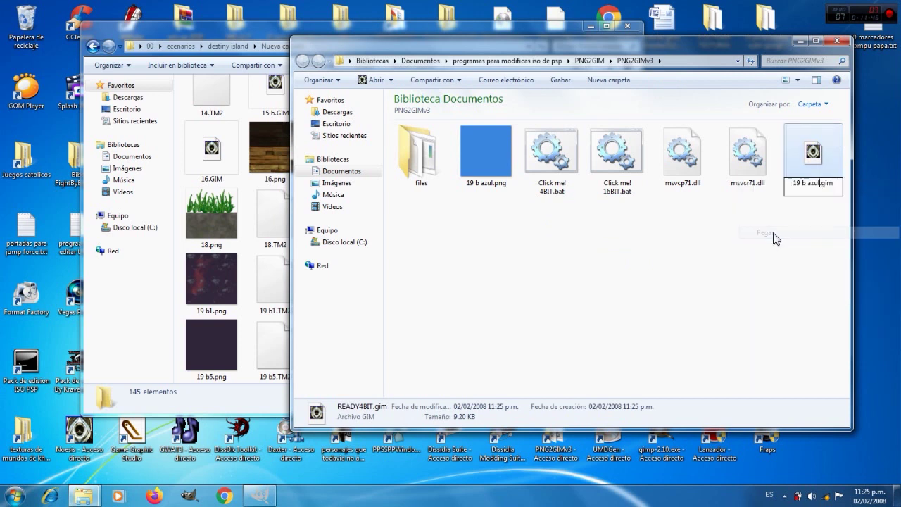
{"action": "left_click", "coordinate": [759, 258]}
{"action": "left_click_drag", "start_coordinate": [493, 206], "coordinate": [258, 186]}
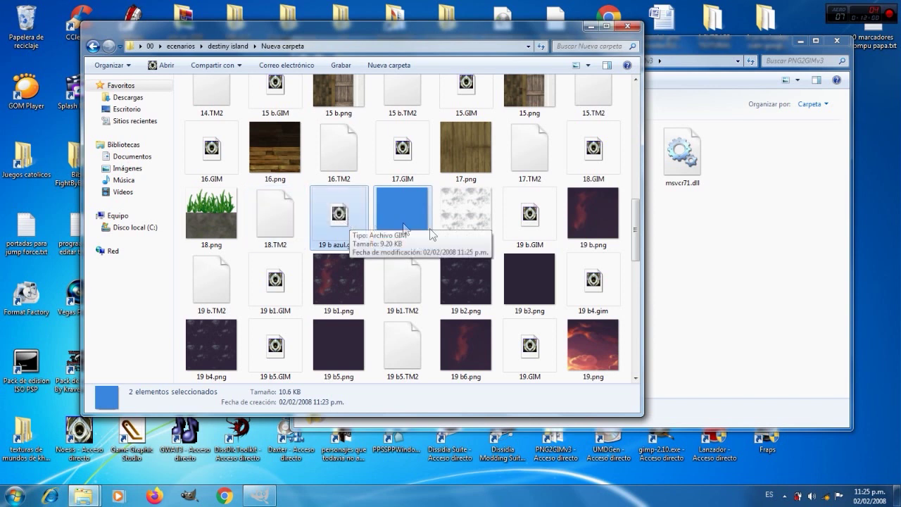
Close the PNG2GIMv3 folder window and reposition the Nueva carpeta window to uncover the 00 folder on the desktop
{"action": "left_click", "coordinate": [704, 301]}
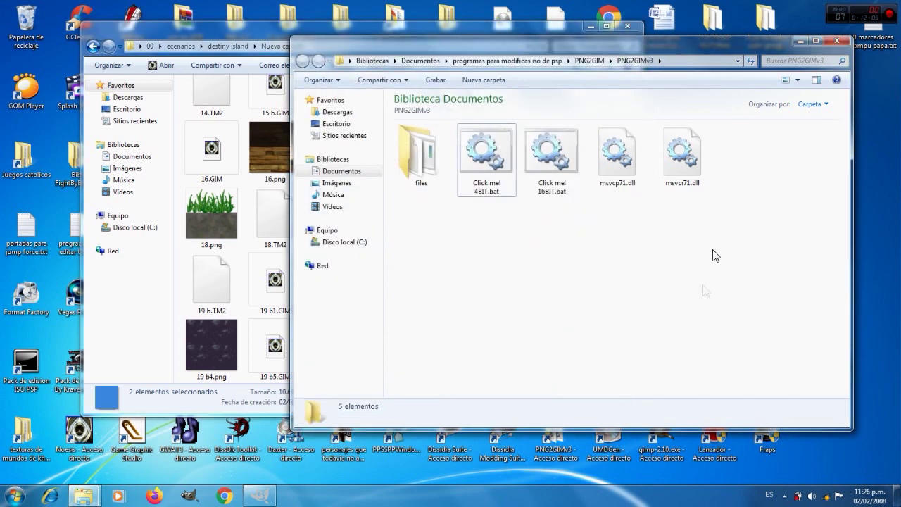
{"action": "left_click", "coordinate": [837, 44]}
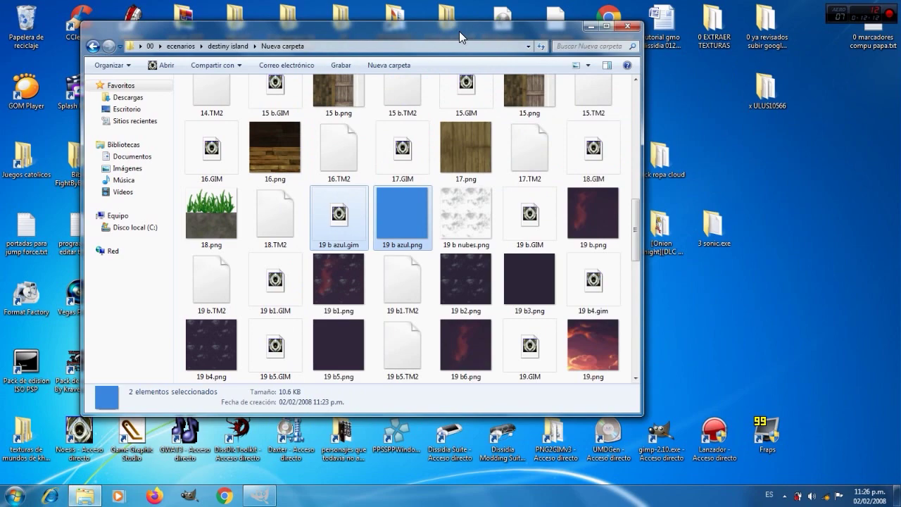
{"action": "left_click_drag", "start_coordinate": [456, 34], "coordinate": [448, 51]}
{"action": "left_click_drag", "start_coordinate": [624, 237], "coordinate": [624, 216]}
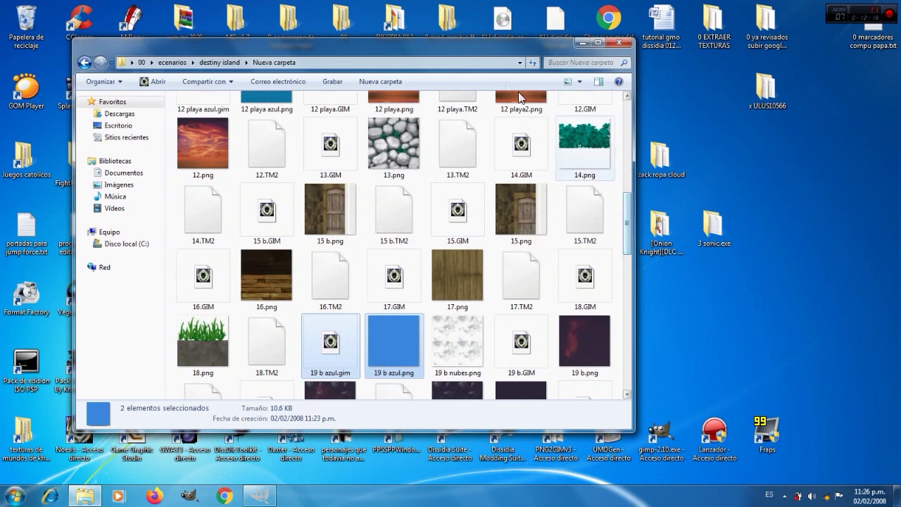
{"action": "left_click_drag", "start_coordinate": [482, 49], "coordinate": [485, 83]}
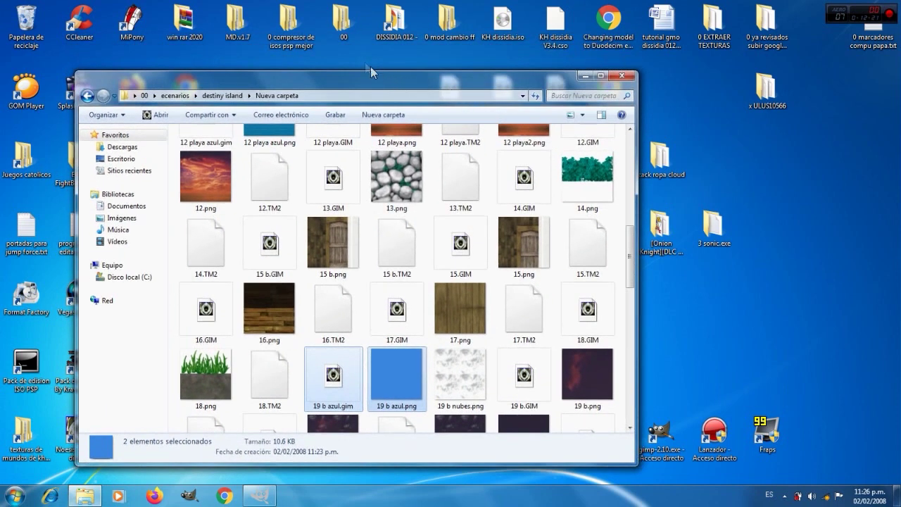
Create a new folder inside the desktop folder 00 and open it beside the textures window
{"action": "double_click", "coordinate": [345, 32]}
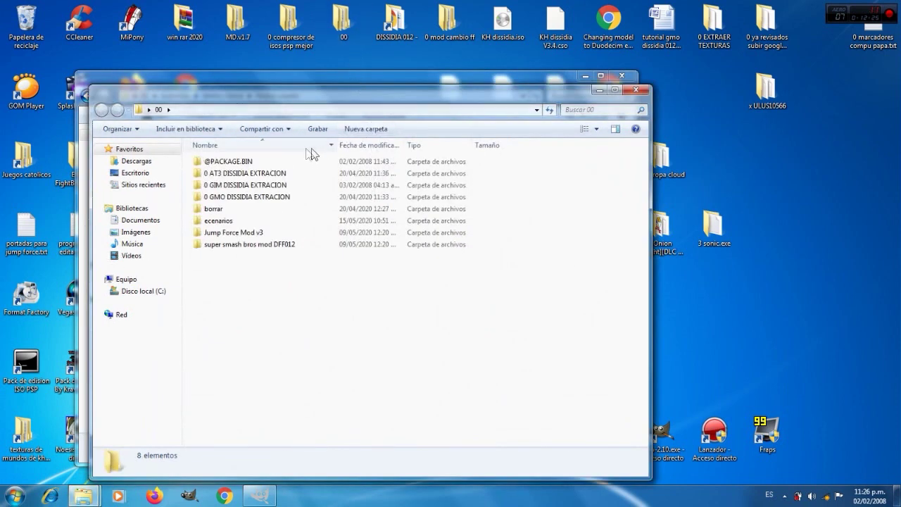
{"action": "left_click", "coordinate": [358, 127]}
{"action": "left_click_drag", "start_coordinate": [341, 96], "coordinate": [658, 100]}
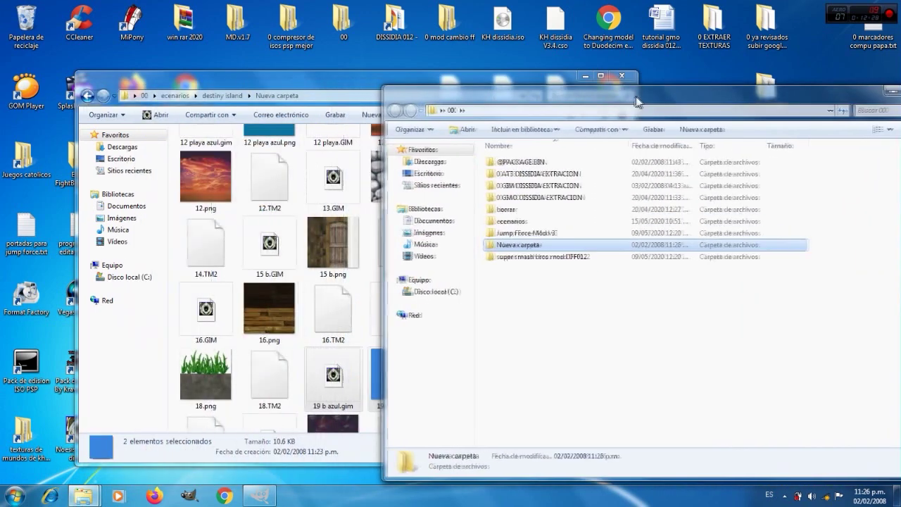
{"action": "double_click", "coordinate": [521, 243]}
Move the GIM and PNG files of 19 b azul and 12 playa azul into the new folder and minimize the textures window
{"action": "left_click", "coordinate": [346, 382]}
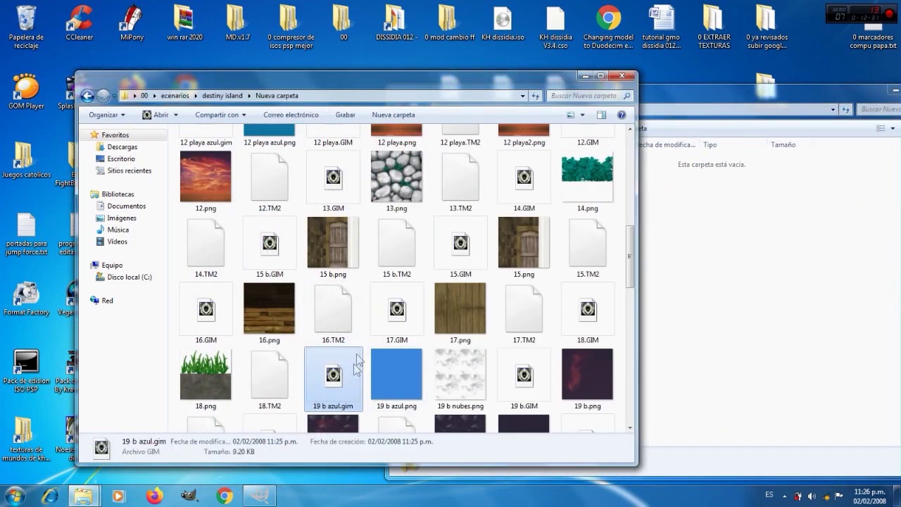
{"action": "left_click_drag", "start_coordinate": [387, 390], "coordinate": [757, 303]}
{"action": "left_click_drag", "start_coordinate": [340, 383], "coordinate": [541, 305]}
{"action": "scroll", "coordinate": [268, 211], "scroll_direction": "up", "scroll_amount": 1}
{"action": "left_click_drag", "start_coordinate": [270, 151], "coordinate": [534, 299]}
{"action": "left_click_drag", "start_coordinate": [207, 155], "coordinate": [541, 296]}
{"action": "left_click", "coordinate": [348, 83]}
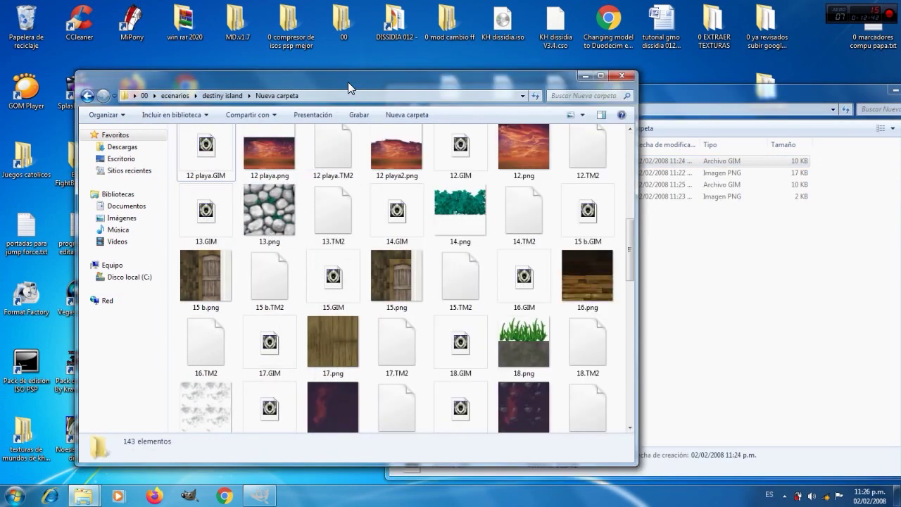
{"action": "left_click", "coordinate": [585, 75]}
{"action": "left_click_drag", "start_coordinate": [583, 88], "coordinate": [514, 38]}
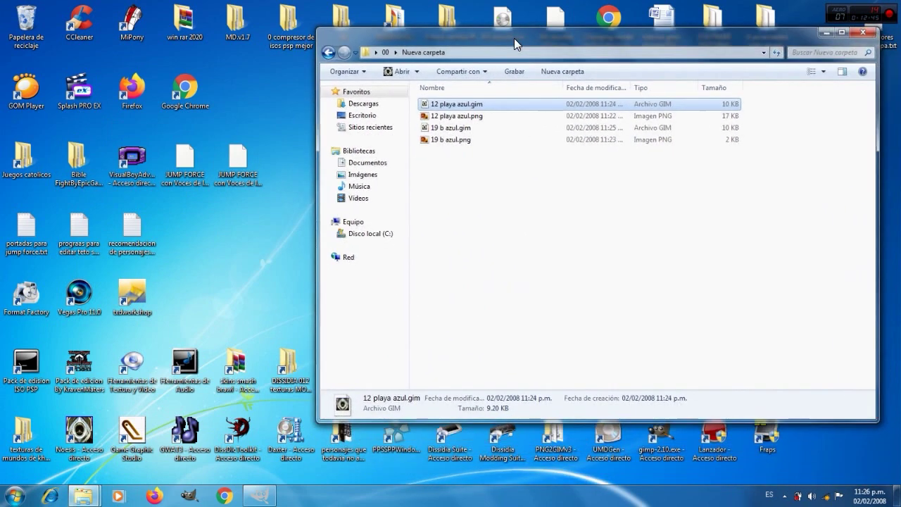
Launch Dissidia Suite and switch to its BitMap Conversion functions
{"action": "left_click", "coordinate": [452, 444]}
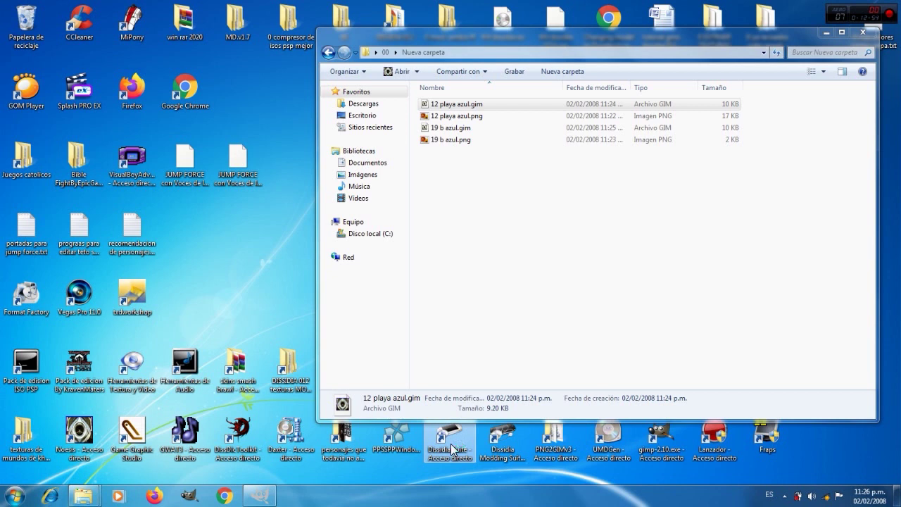
{"action": "double_click", "coordinate": [452, 448]}
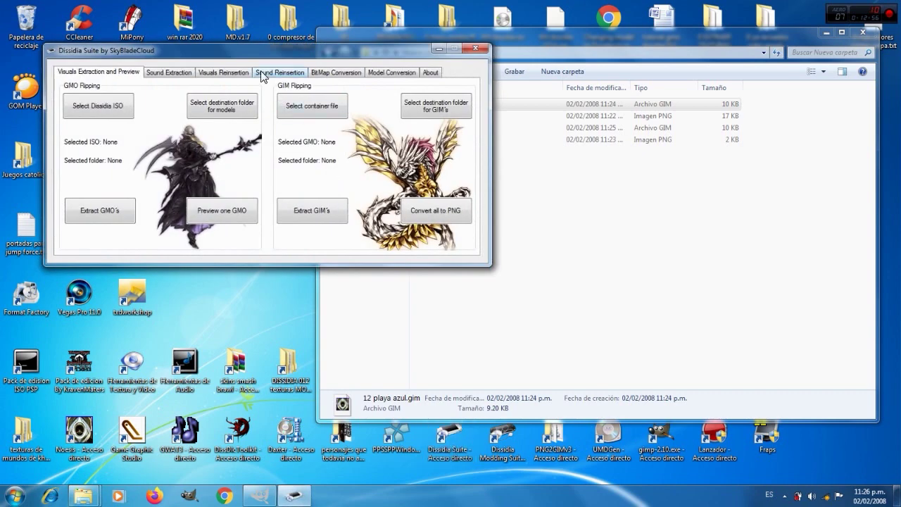
{"action": "left_click", "coordinate": [326, 78]}
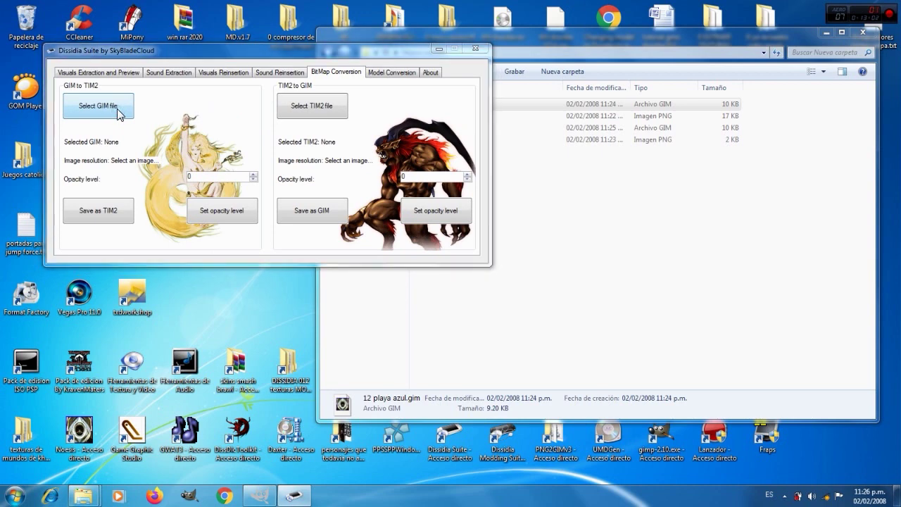
Load 12 playa azul.gim from the new folder in 00 for GIM to TIM2 conversion, copying its name without the extension
{"action": "left_click", "coordinate": [99, 105]}
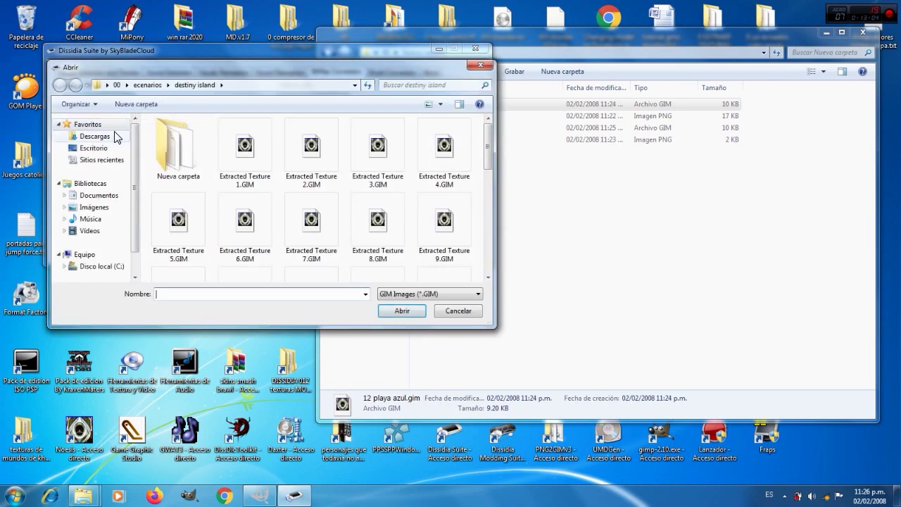
{"action": "left_click", "coordinate": [117, 85]}
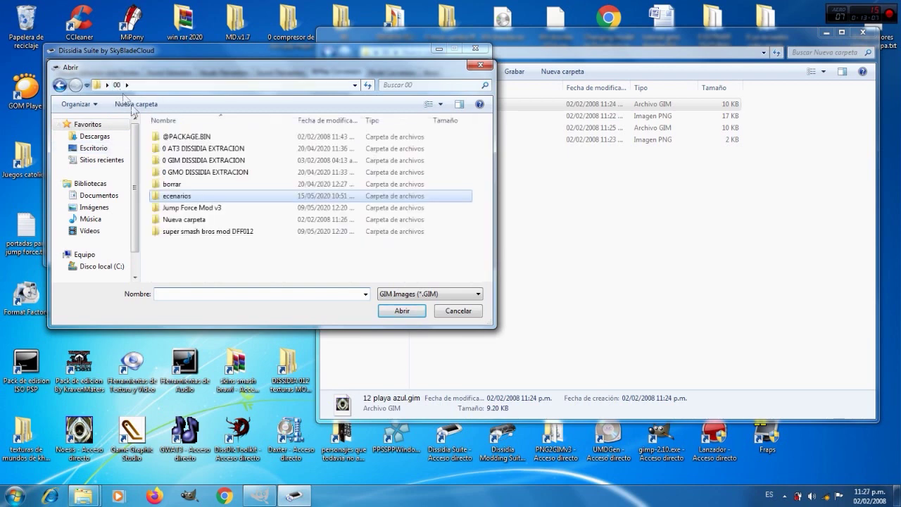
{"action": "double_click", "coordinate": [185, 219]}
{"action": "left_click", "coordinate": [191, 138]}
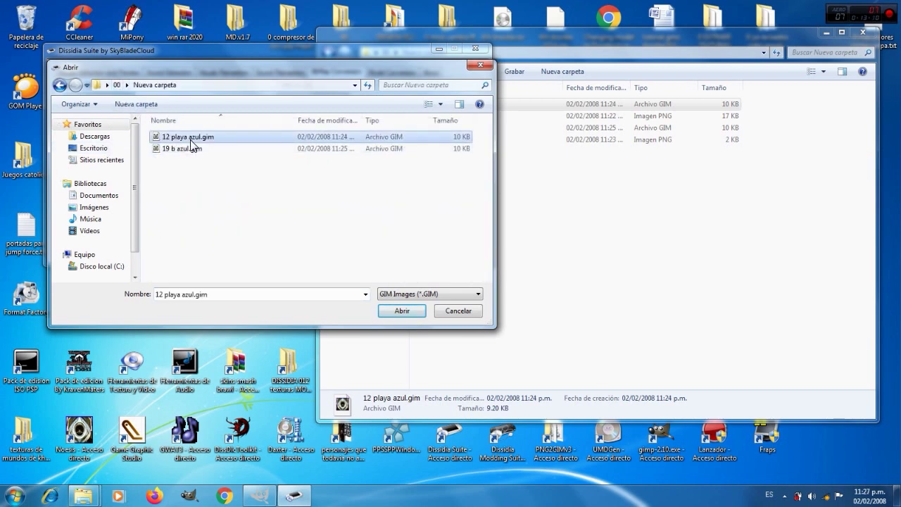
{"action": "left_click", "coordinate": [186, 296]}
{"action": "left_click_drag", "start_coordinate": [195, 296], "coordinate": [156, 295]}
{"action": "right_click", "coordinate": [163, 297]}
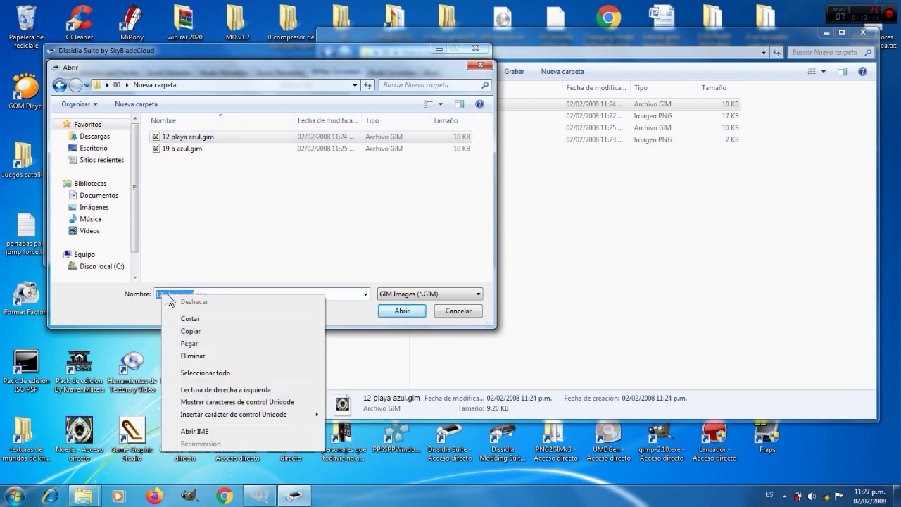
{"action": "left_click", "coordinate": [192, 330]}
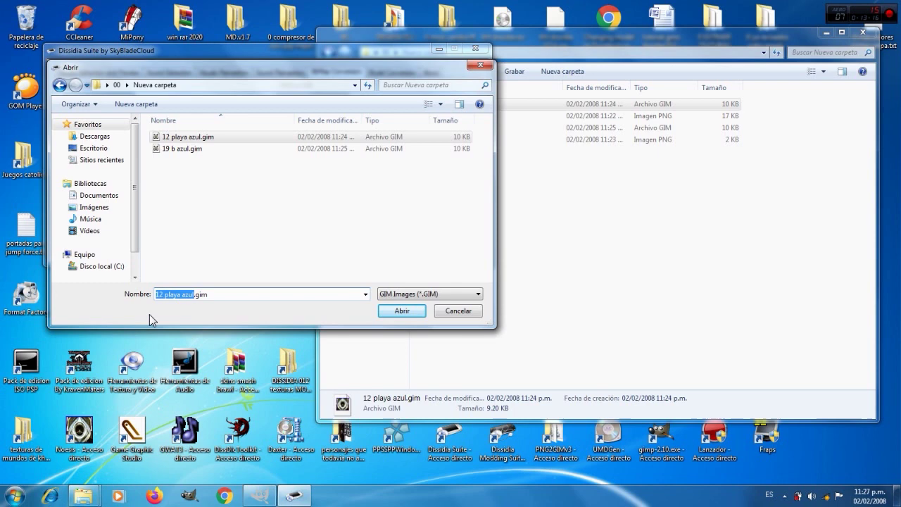
{"action": "left_click", "coordinate": [394, 311]}
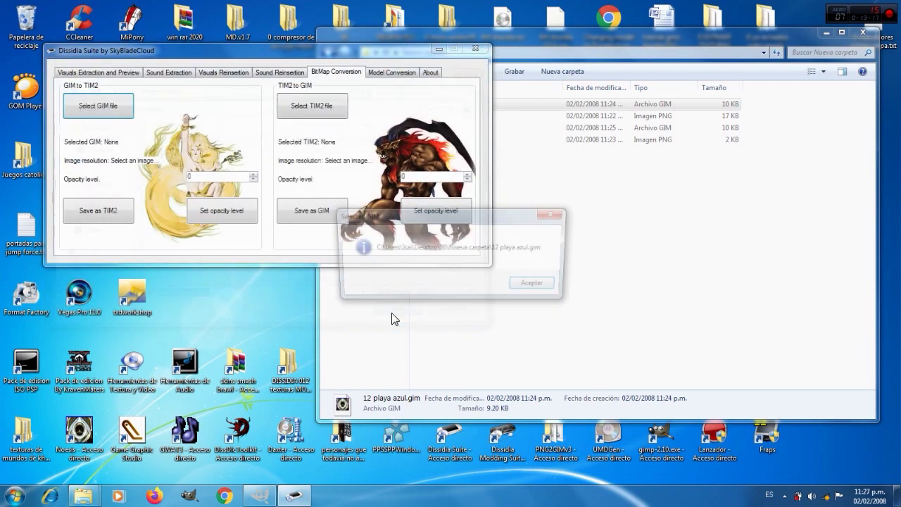
{"action": "left_click", "coordinate": [537, 286]}
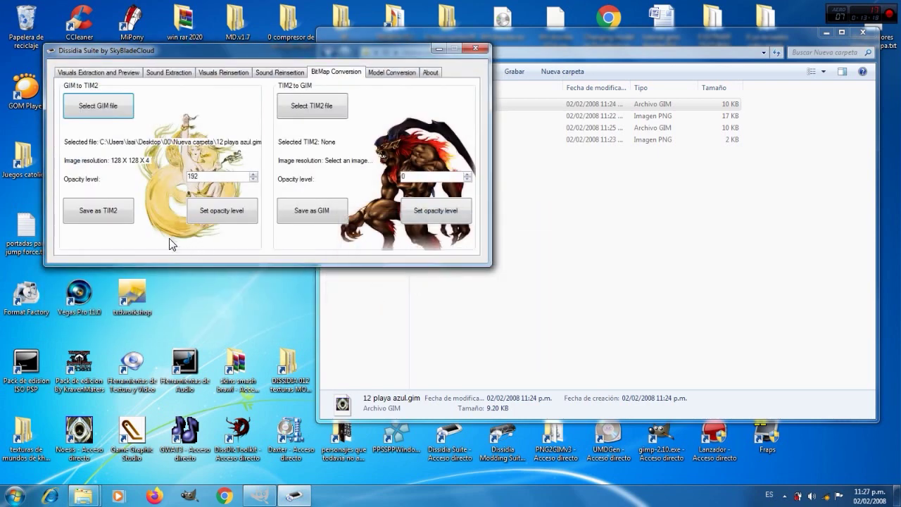
Save the loaded GIM as a TIM2 image named 12 playa azul in the same folder
{"action": "left_click", "coordinate": [109, 219]}
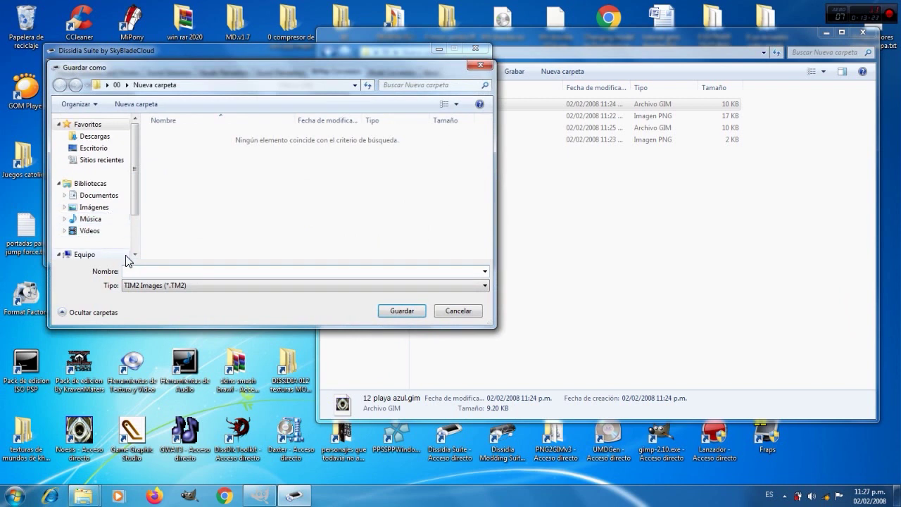
{"action": "right_click", "coordinate": [136, 273]}
{"action": "left_click", "coordinate": [156, 315]}
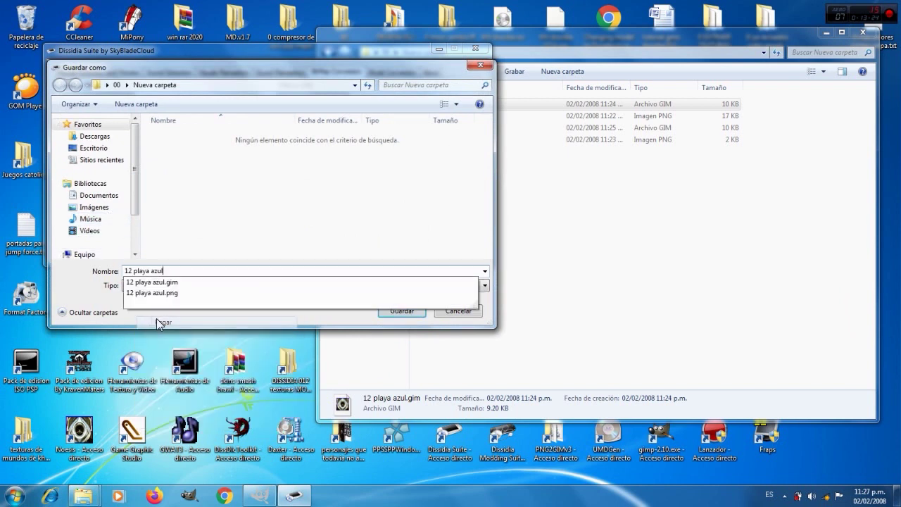
{"action": "left_click", "coordinate": [76, 284]}
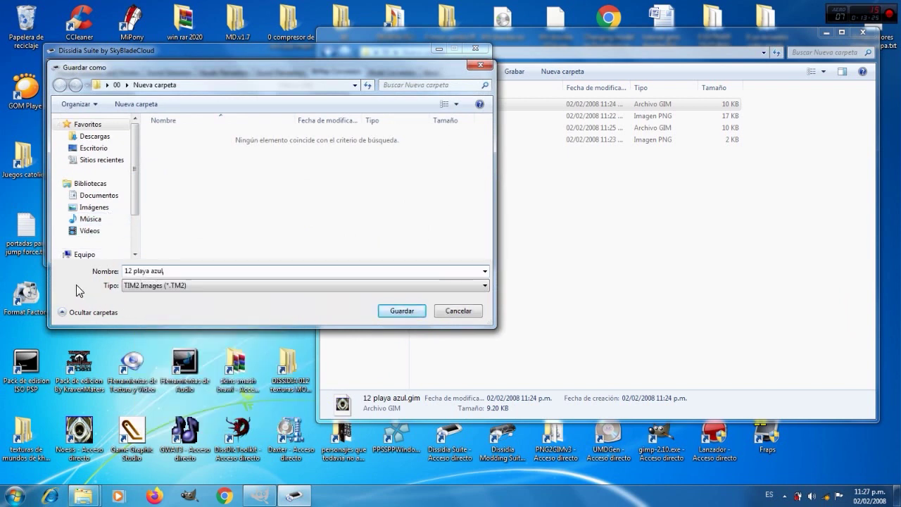
{"action": "left_click", "coordinate": [396, 312]}
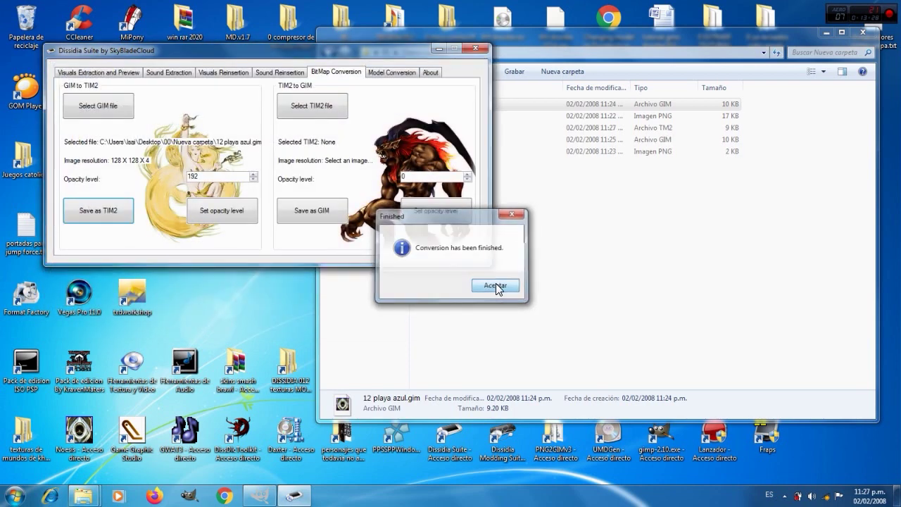
{"action": "left_click", "coordinate": [495, 285]}
Delete 12 playa azul.gim from the new folder, keeping the PNG and TM2 versions
{"action": "left_click", "coordinate": [550, 259]}
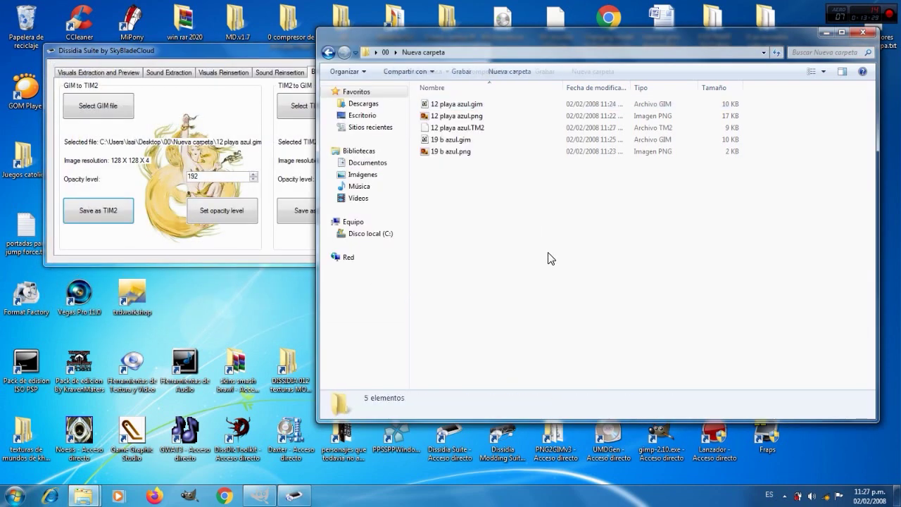
{"action": "left_click", "coordinate": [458, 105]}
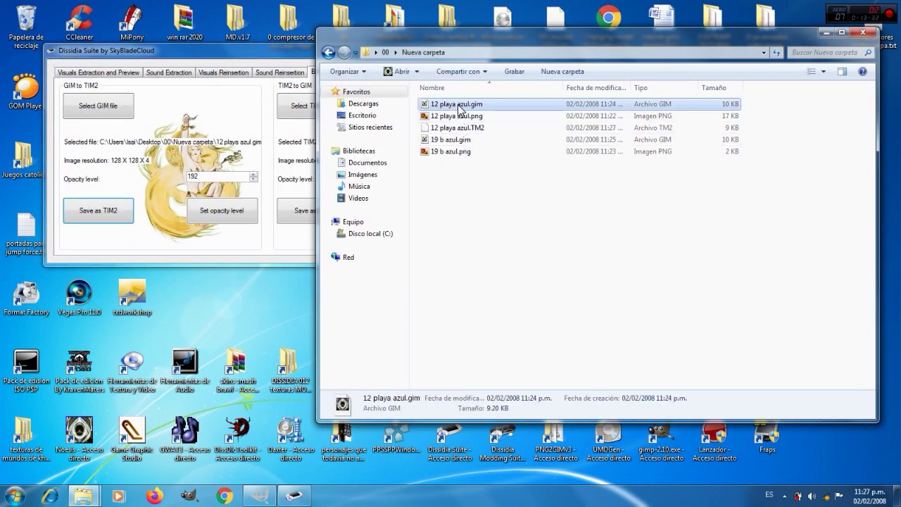
{"action": "right_click", "coordinate": [457, 105]}
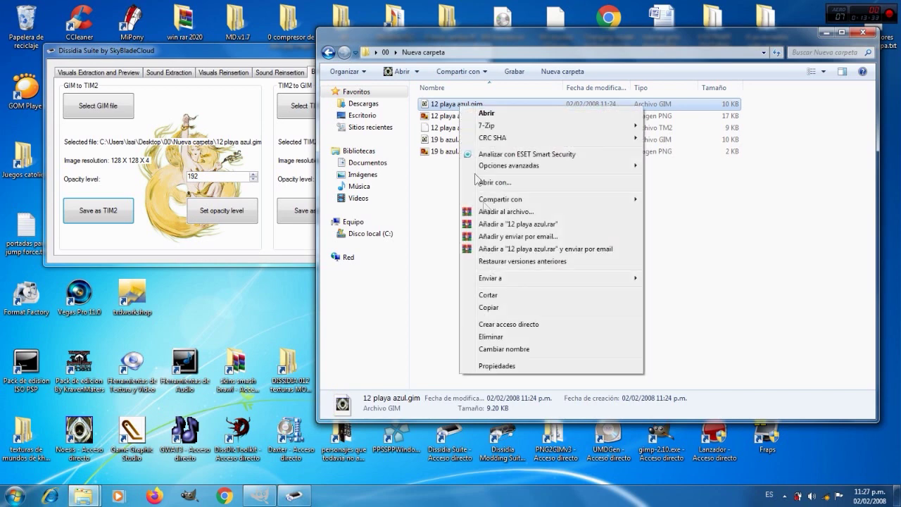
{"action": "left_click", "coordinate": [493, 337]}
{"action": "left_click", "coordinate": [495, 294]}
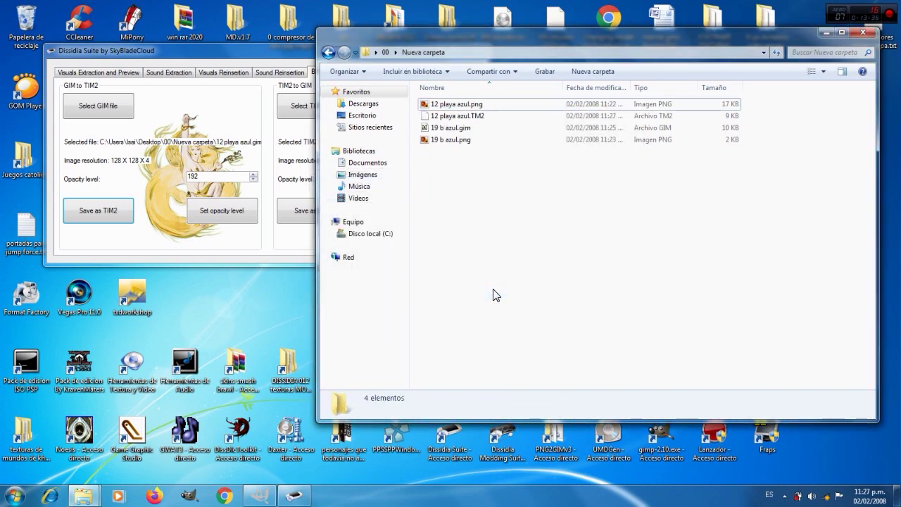
Load 12 playa azul.TM2 from the new folder in 00 for TIM2 to GIM conversion
{"action": "left_click", "coordinate": [257, 51]}
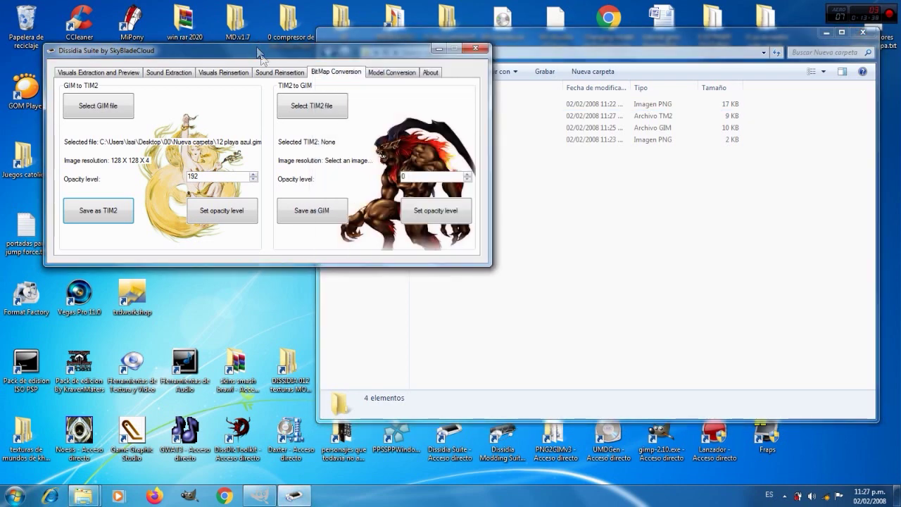
{"action": "left_click", "coordinate": [316, 109]}
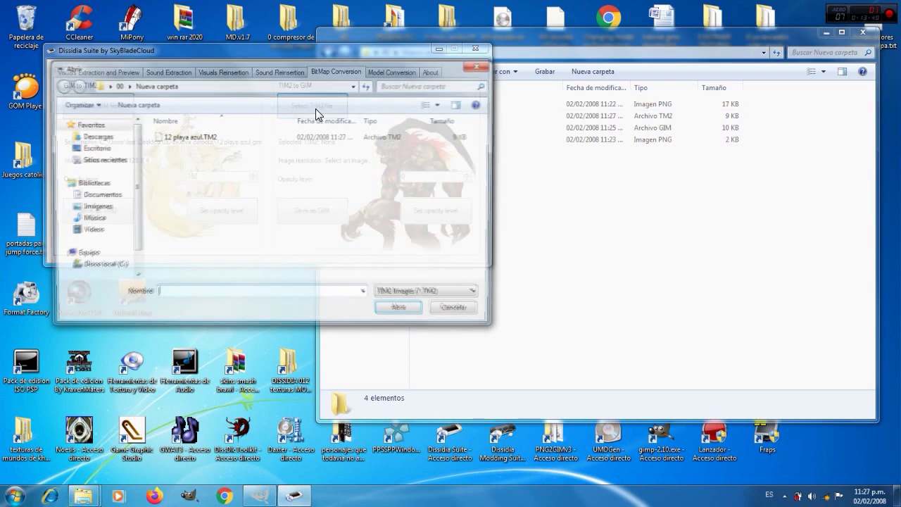
{"action": "left_click", "coordinate": [195, 138]}
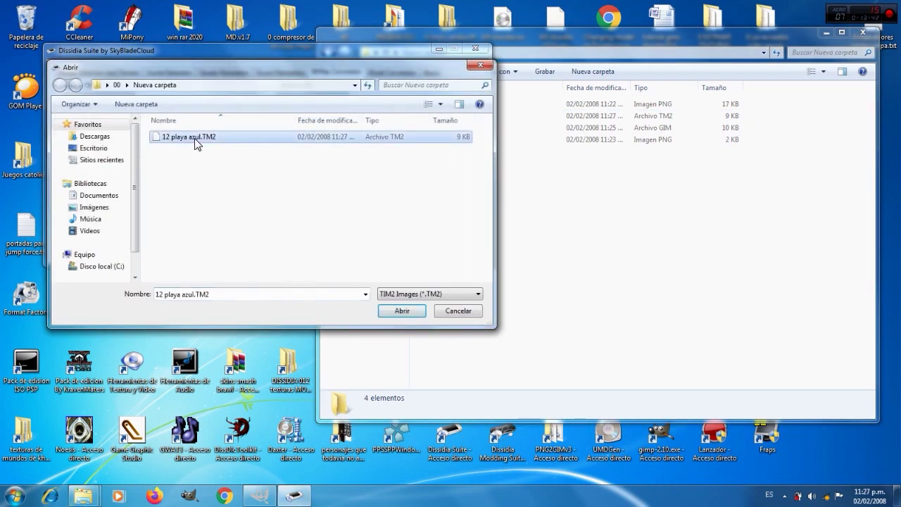
{"action": "left_click", "coordinate": [390, 316]}
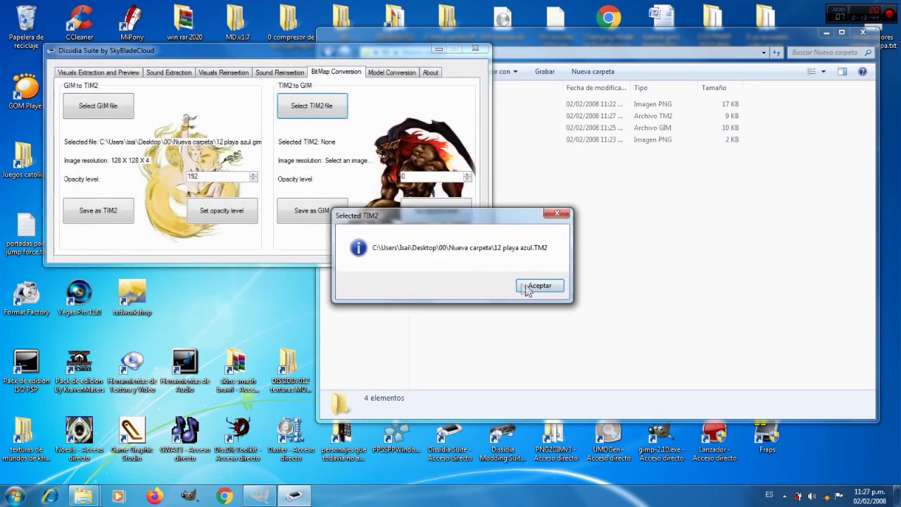
{"action": "left_click", "coordinate": [541, 289]}
Save the loaded TIM2 as a GIM image named 12 playa azul in the same folder
{"action": "left_click", "coordinate": [331, 214]}
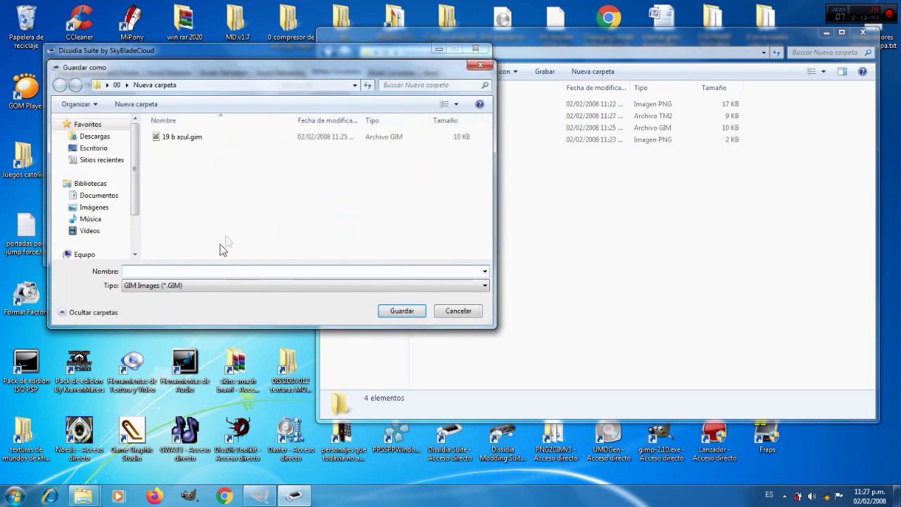
{"action": "right_click", "coordinate": [197, 274]}
{"action": "left_click", "coordinate": [225, 318]}
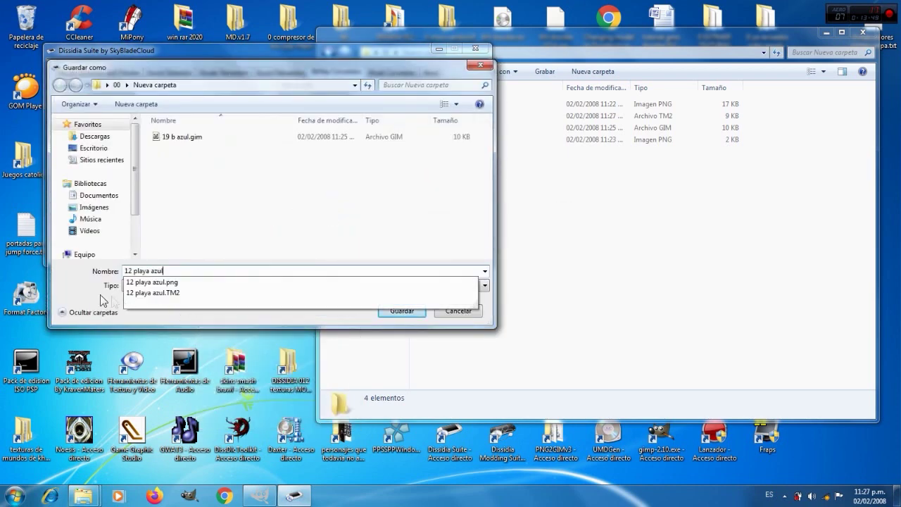
{"action": "left_click", "coordinate": [63, 280]}
{"action": "left_click", "coordinate": [400, 311]}
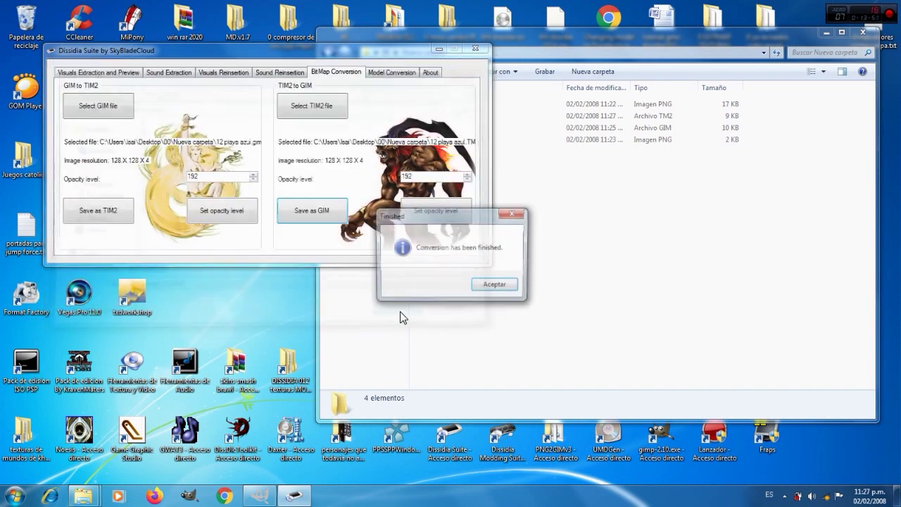
{"action": "left_click", "coordinate": [496, 286]}
{"action": "left_click", "coordinate": [576, 248]}
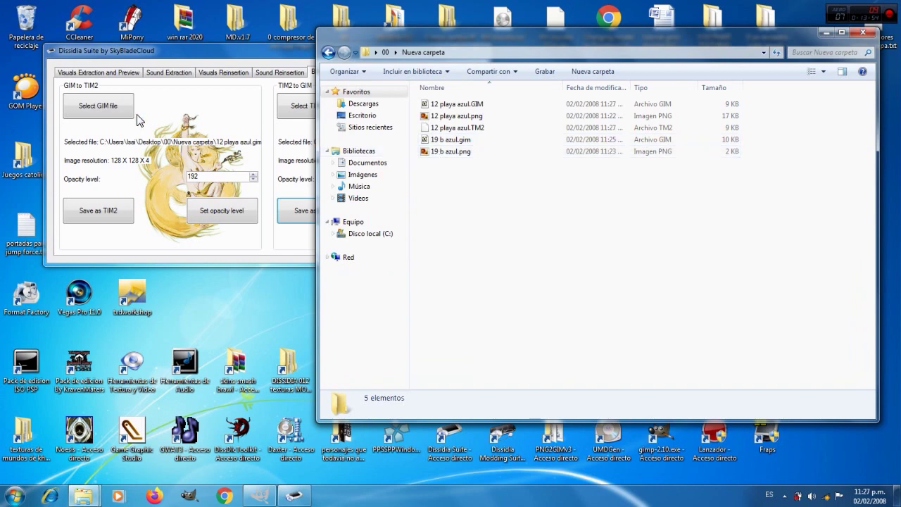
Load 19 b azul.gim for GIM to TIM2 conversion, copying its name without the extension
{"action": "left_click", "coordinate": [110, 106]}
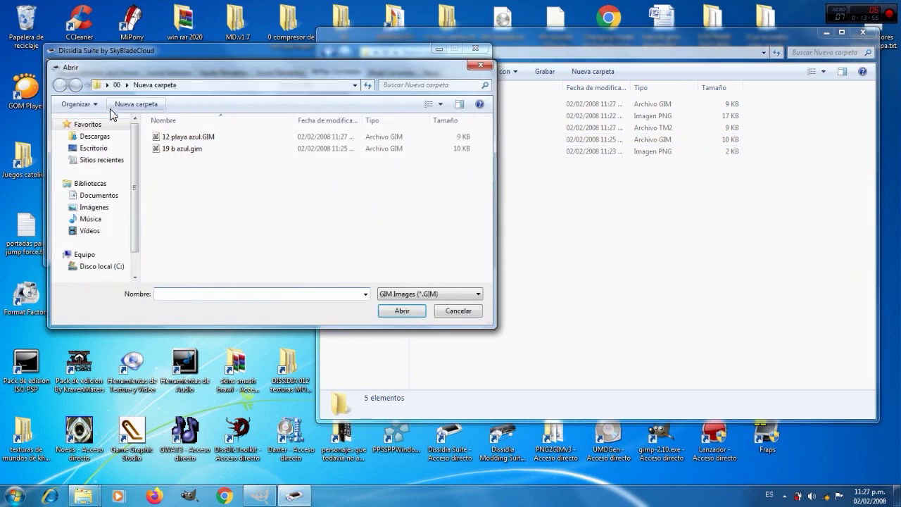
{"action": "left_click", "coordinate": [169, 149]}
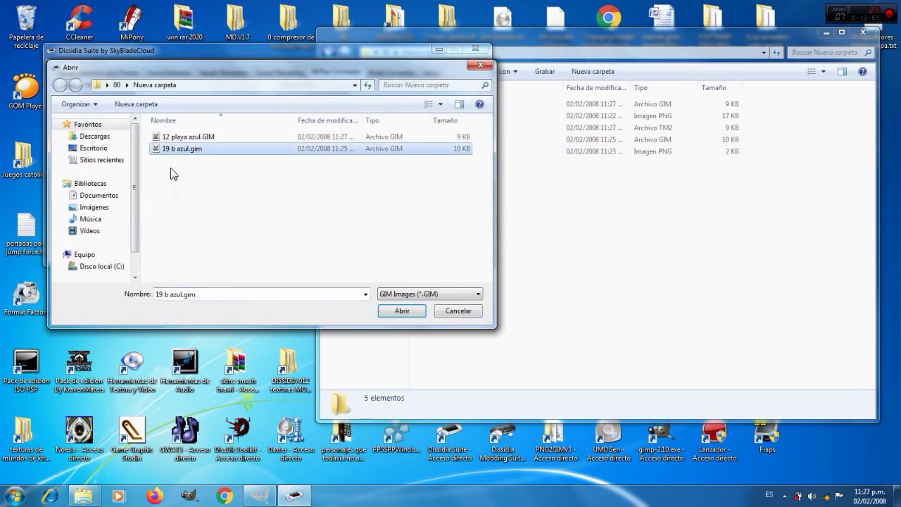
{"action": "left_click", "coordinate": [182, 295]}
{"action": "left_click", "coordinate": [183, 295]}
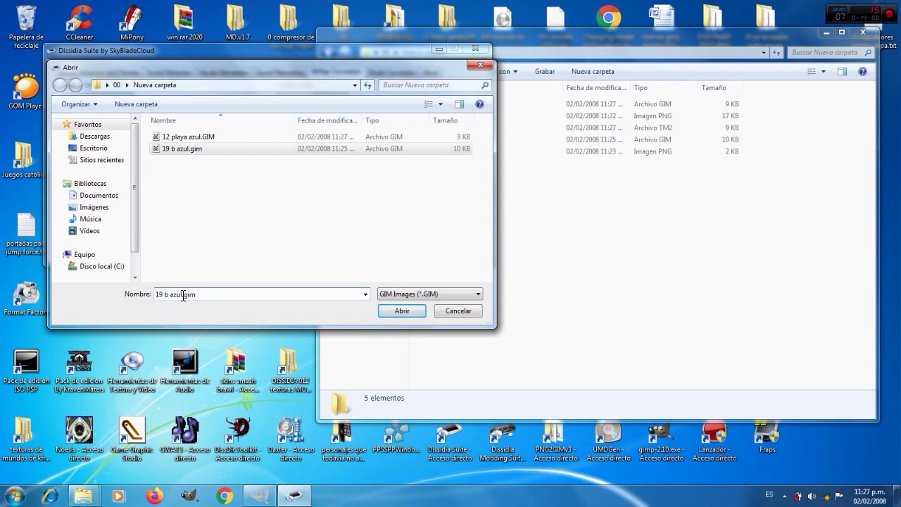
{"action": "left_click", "coordinate": [156, 296], "text": "shift"}
{"action": "key", "text": "ctrl+c"}
{"action": "right_click", "coordinate": [159, 296]}
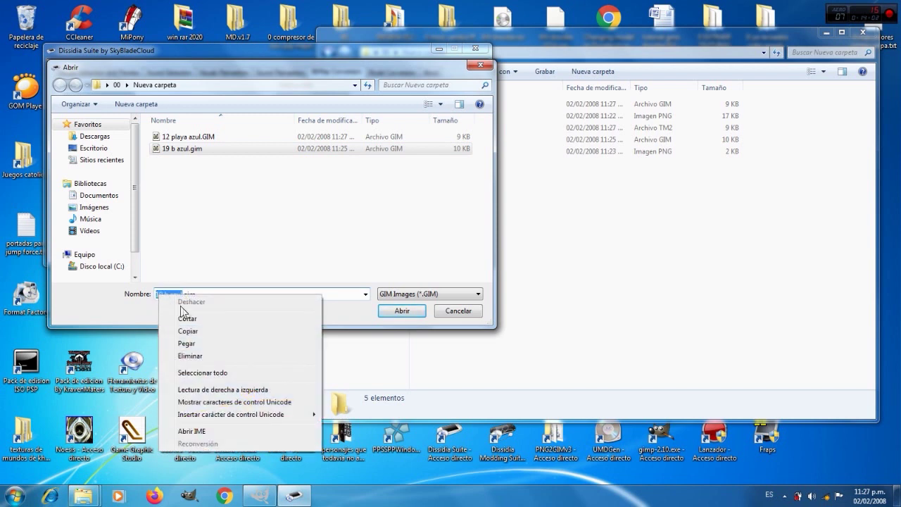
{"action": "left_click", "coordinate": [194, 329]}
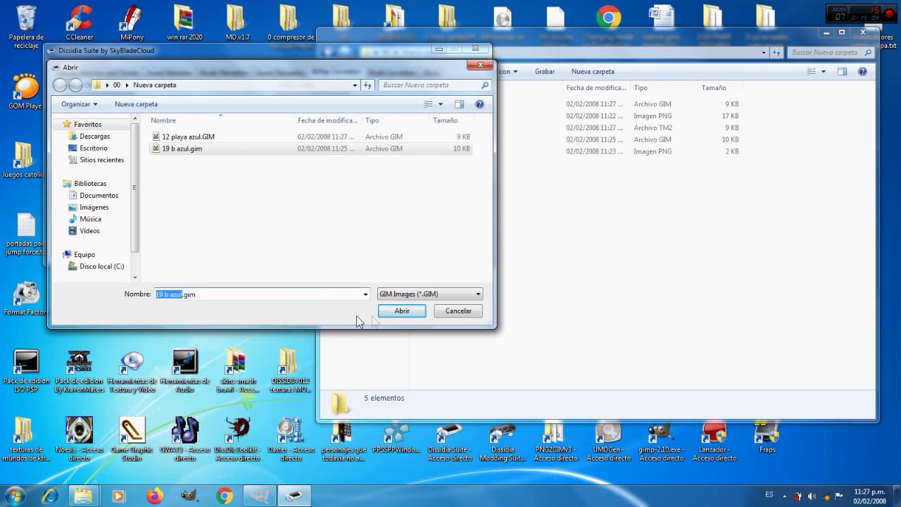
{"action": "left_click", "coordinate": [400, 310]}
{"action": "left_click", "coordinate": [530, 285]}
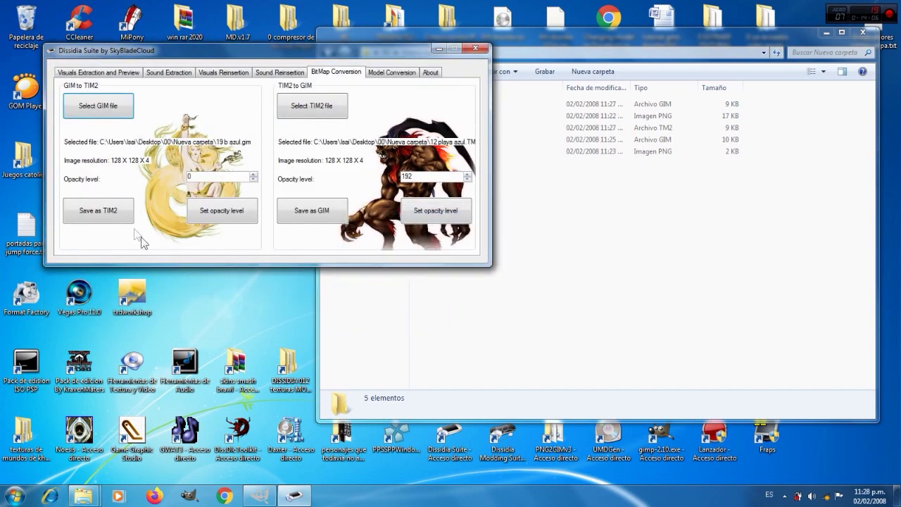
Save the loaded GIM as a TIM2 image named 19 b azul in the new folder
{"action": "left_click", "coordinate": [121, 210]}
{"action": "right_click", "coordinate": [147, 270]}
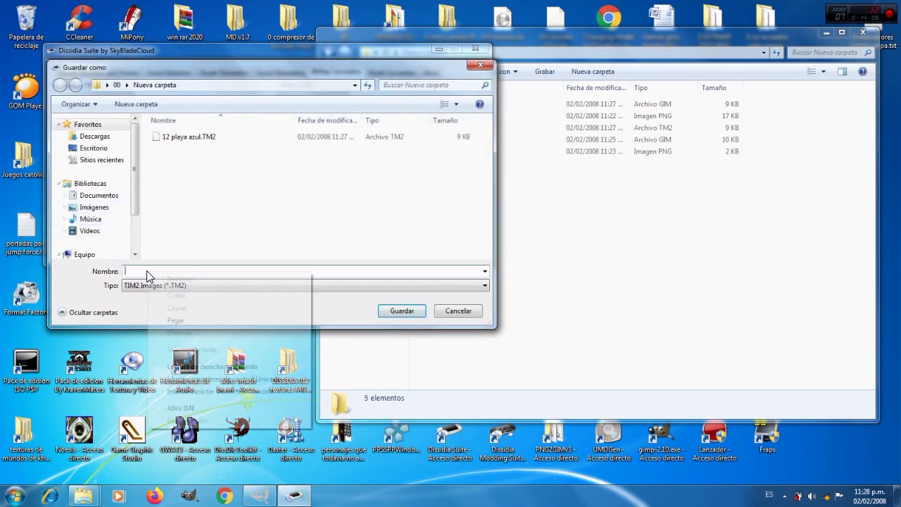
{"action": "left_click", "coordinate": [177, 318]}
{"action": "left_click", "coordinate": [79, 283]}
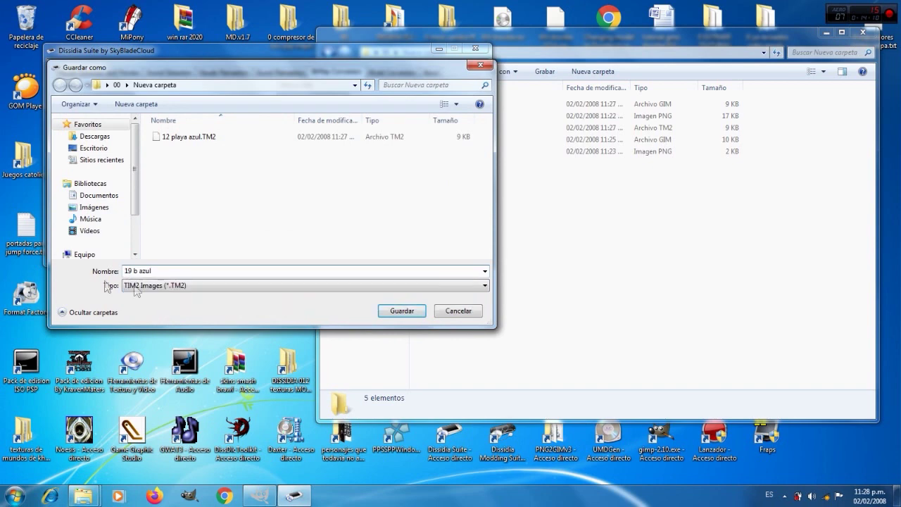
{"action": "left_click", "coordinate": [392, 311]}
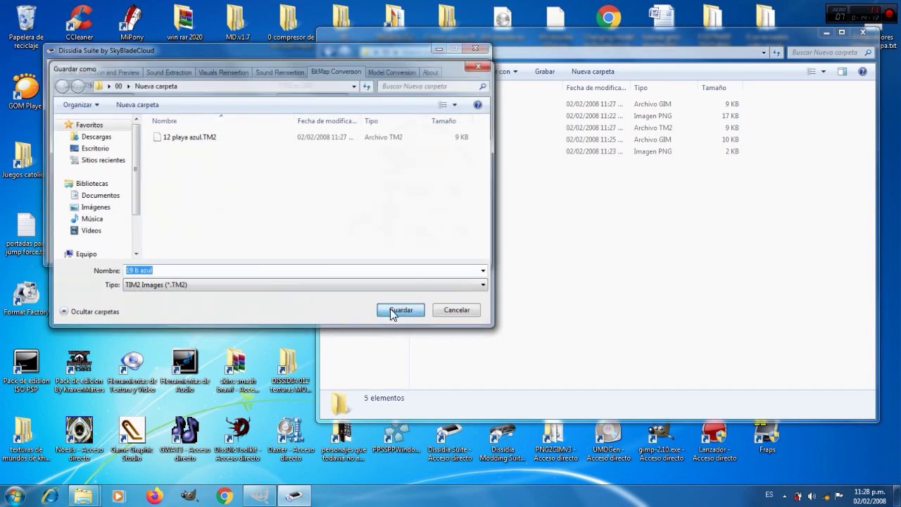
{"action": "left_click", "coordinate": [494, 286]}
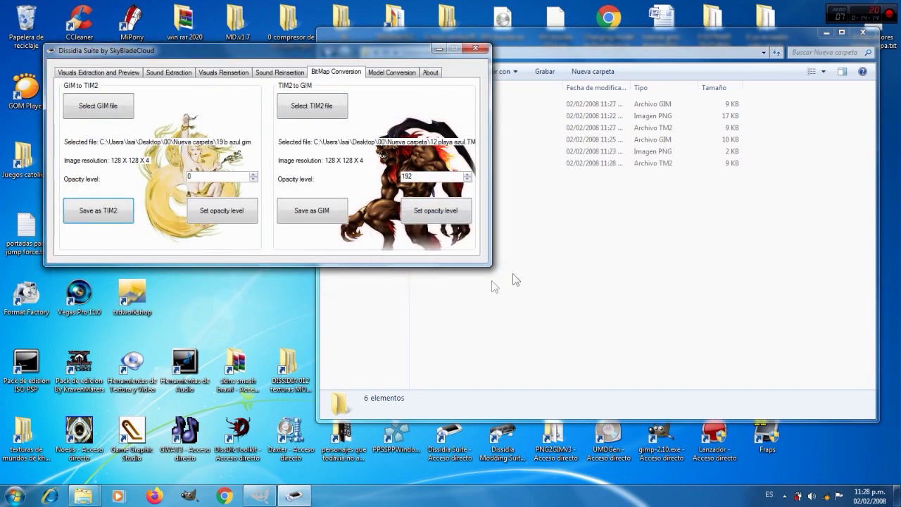
Delete 19 b azul.gim from the new folder, keeping its PNG and TM2 versions
{"action": "left_click", "coordinate": [582, 253]}
{"action": "left_click", "coordinate": [462, 140]}
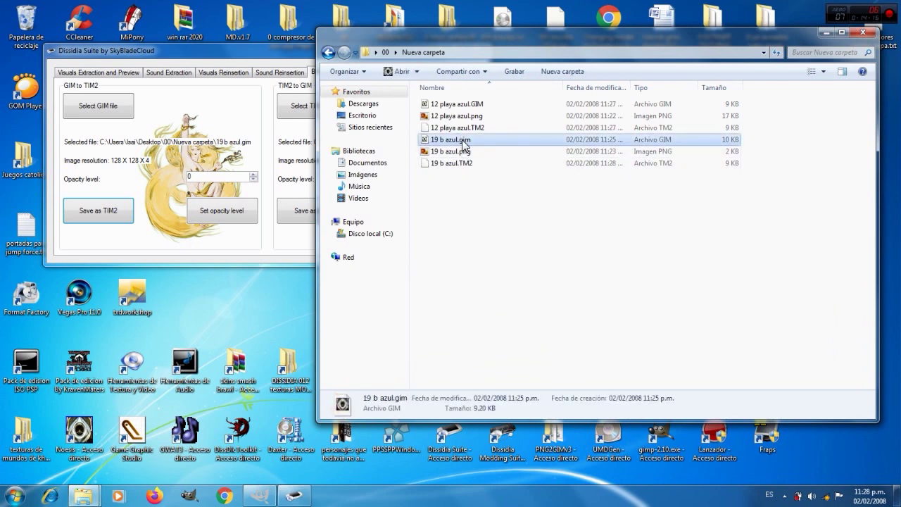
{"action": "right_click", "coordinate": [462, 140]}
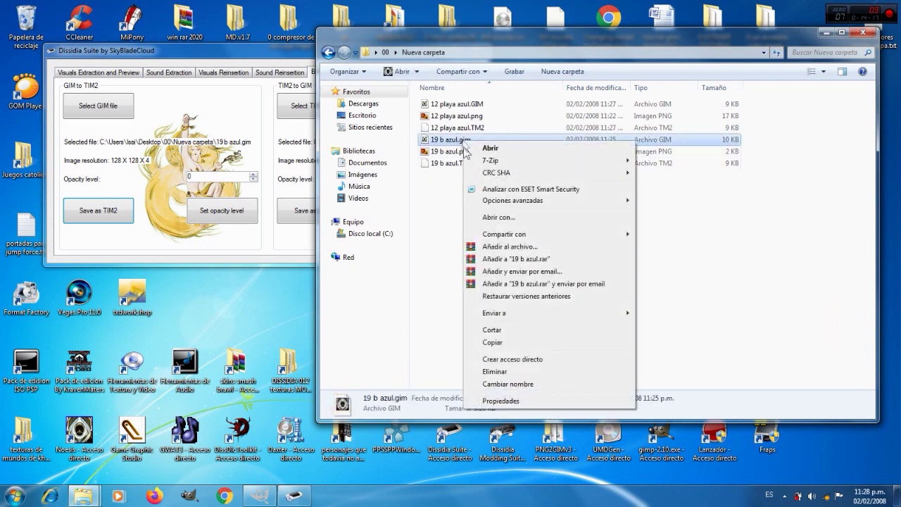
{"action": "left_click", "coordinate": [495, 371]}
{"action": "left_click", "coordinate": [493, 295]}
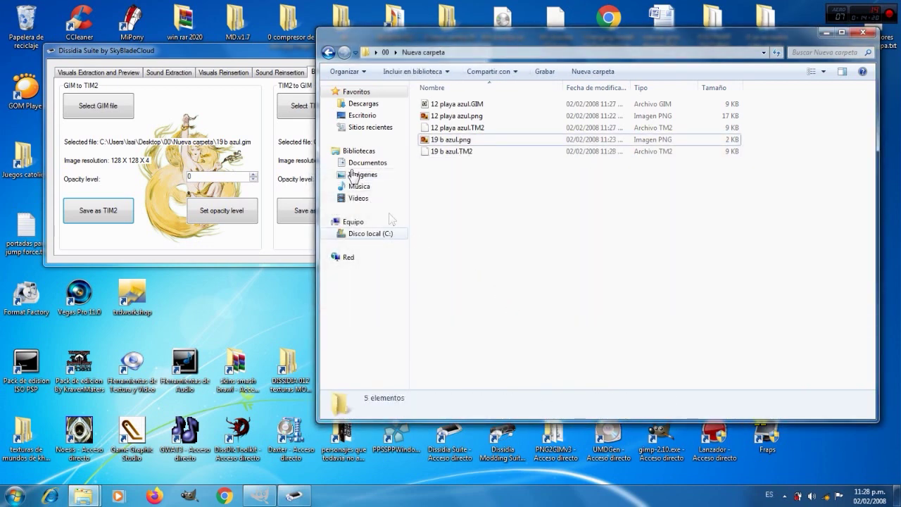
Load 19 b azul.TM2 from the new folder for TIM2 to GIM conversion
{"action": "left_click", "coordinate": [262, 60]}
{"action": "left_click", "coordinate": [314, 107]}
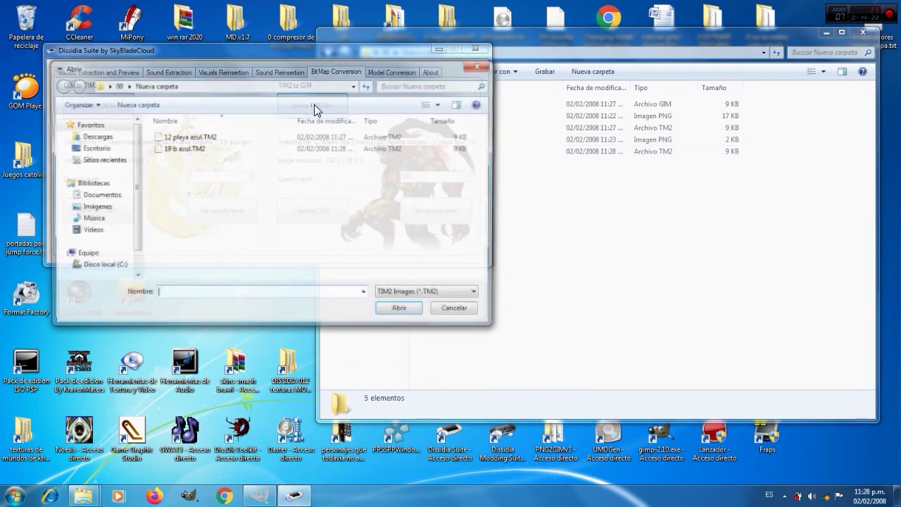
{"action": "left_click", "coordinate": [190, 151]}
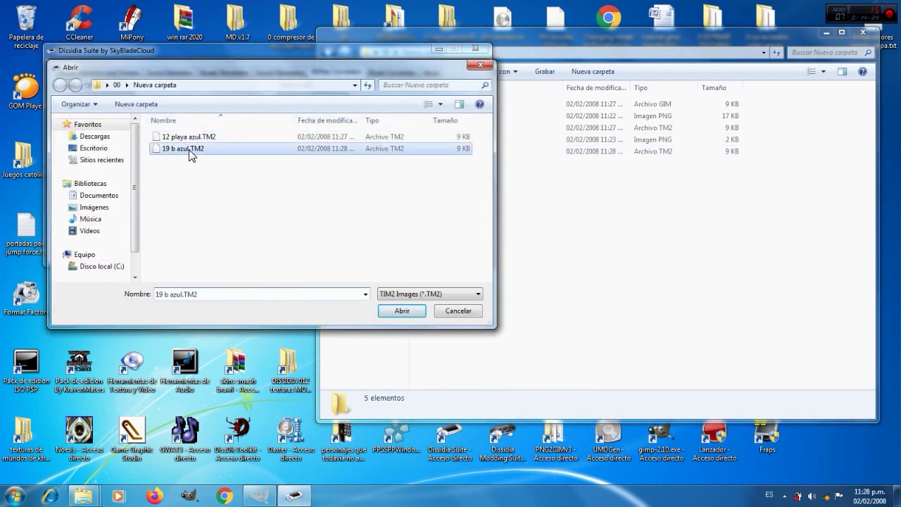
{"action": "left_click", "coordinate": [413, 313]}
{"action": "left_click", "coordinate": [525, 289]}
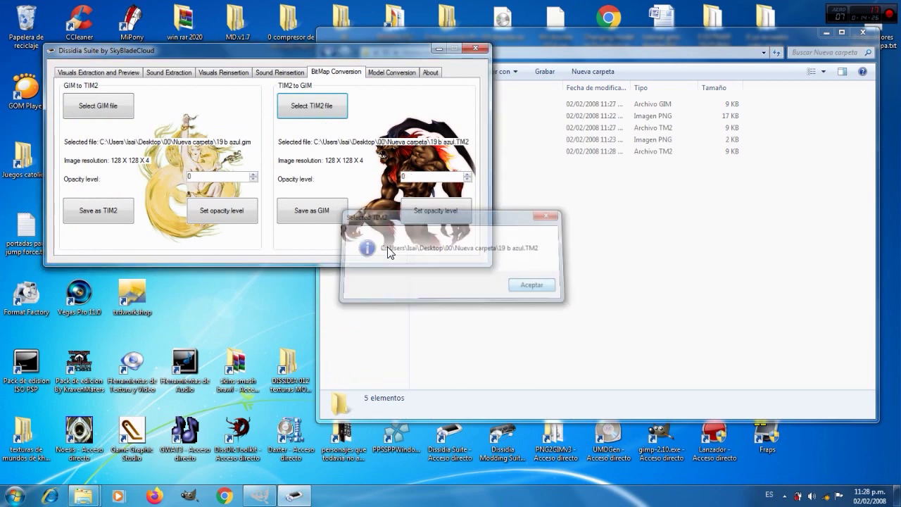
Save the loaded TIM2 as a GIM image named 19 b azul in the new folder
{"action": "left_click", "coordinate": [323, 215]}
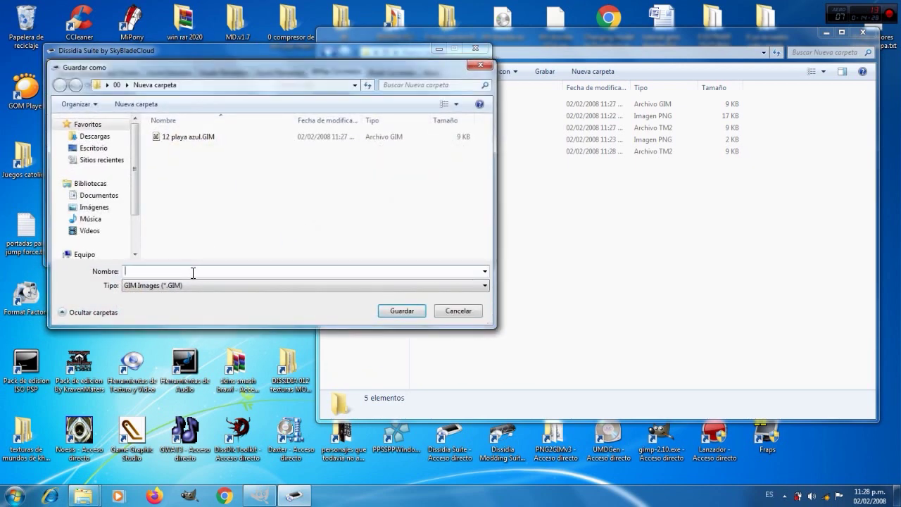
{"action": "right_click", "coordinate": [193, 271]}
{"action": "left_click", "coordinate": [219, 321]}
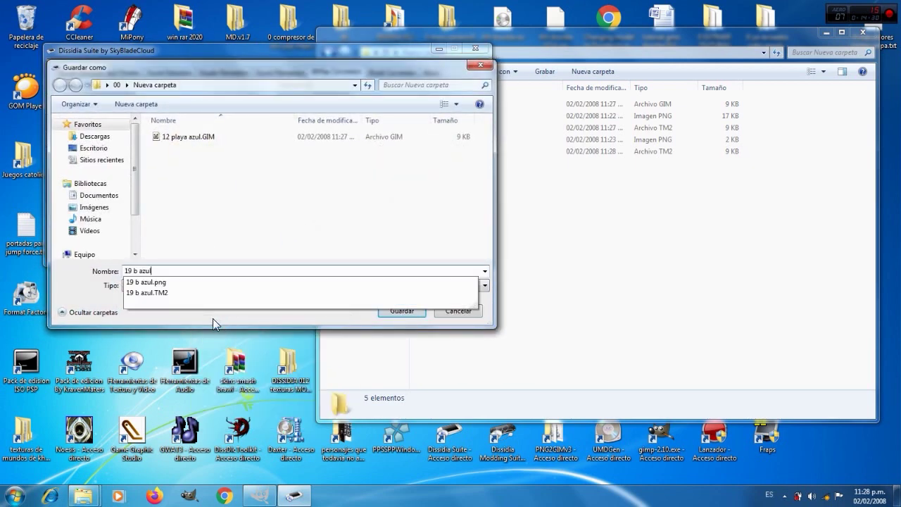
{"action": "left_click", "coordinate": [78, 285]}
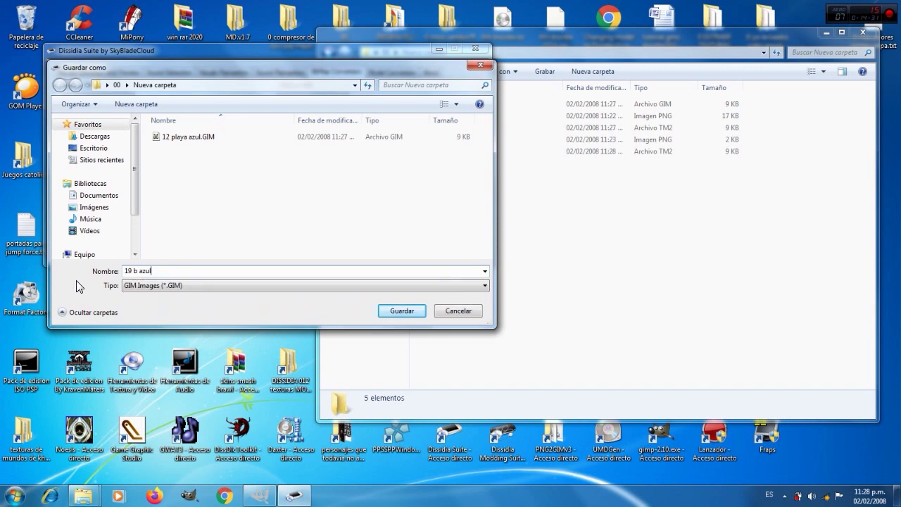
{"action": "left_click", "coordinate": [399, 312]}
{"action": "left_click", "coordinate": [494, 285]}
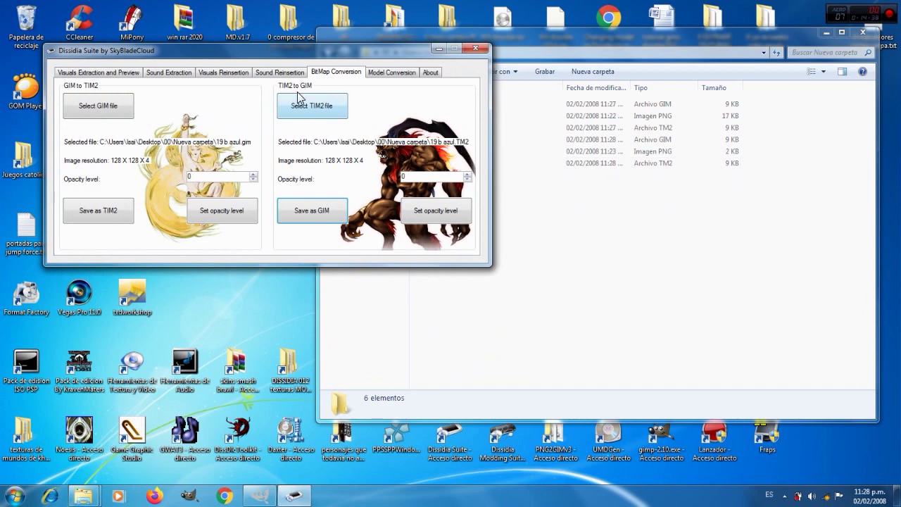
Switch Dissidia Suite to Visuals Reinsertion and move 757 - destiny island 6.GMO from the destiny island folder into the new folder in 00
{"action": "left_click", "coordinate": [224, 72]}
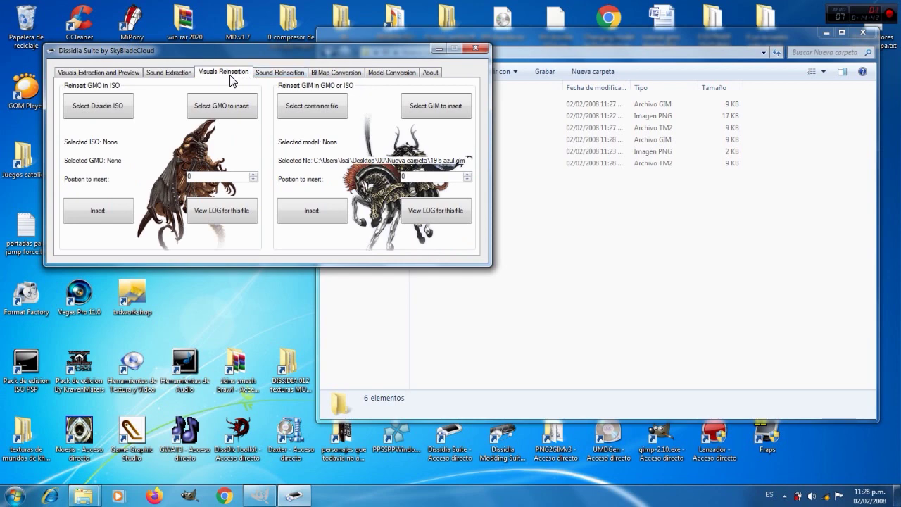
{"action": "left_click", "coordinate": [685, 235]}
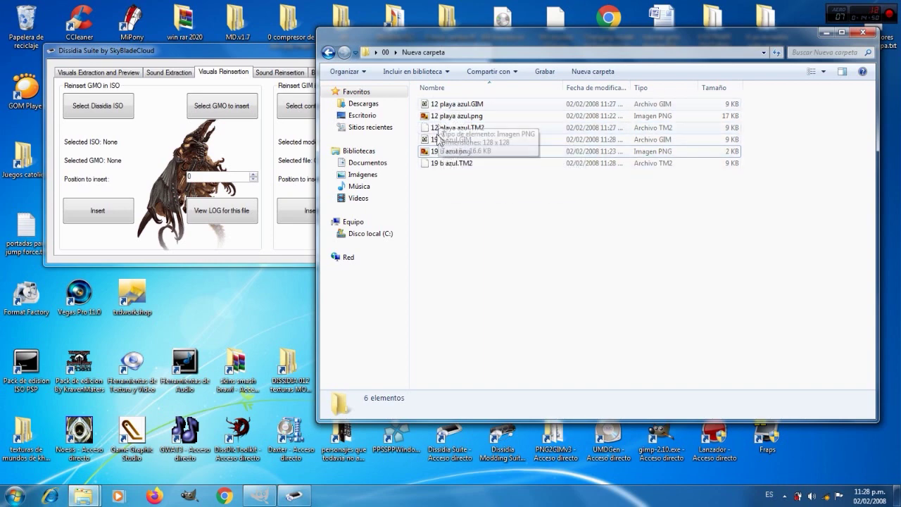
{"action": "mouse_move", "coordinate": [83, 497]}
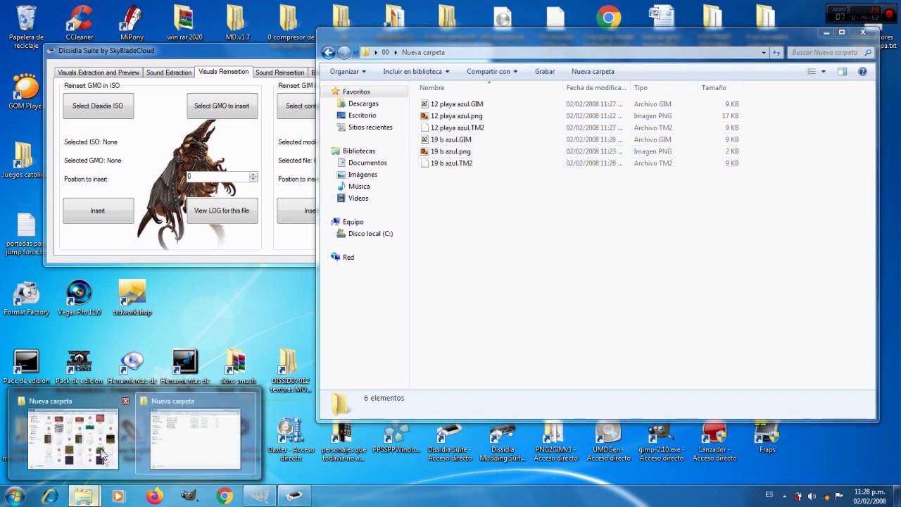
{"action": "left_click", "coordinate": [76, 439]}
{"action": "left_click", "coordinate": [401, 243]}
{"action": "scroll", "coordinate": [401, 247], "scroll_direction": "up", "scroll_amount": 10}
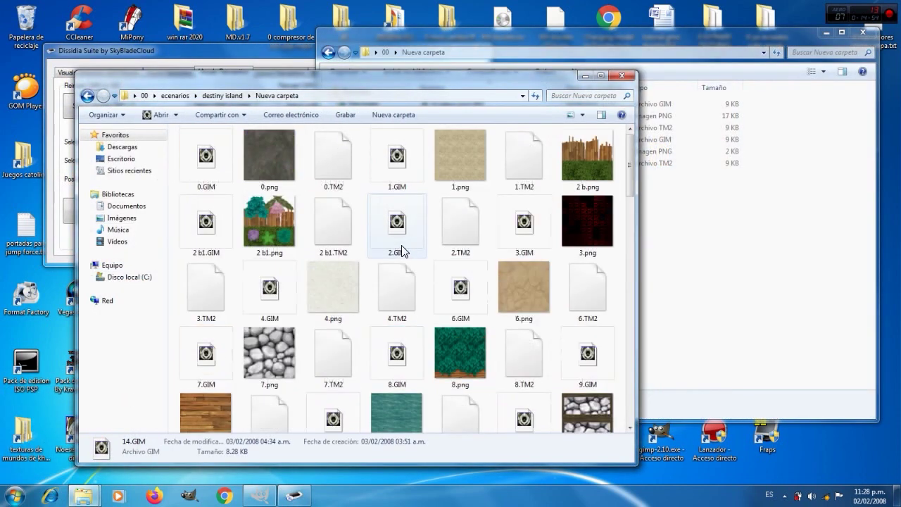
{"action": "left_click", "coordinate": [86, 97]}
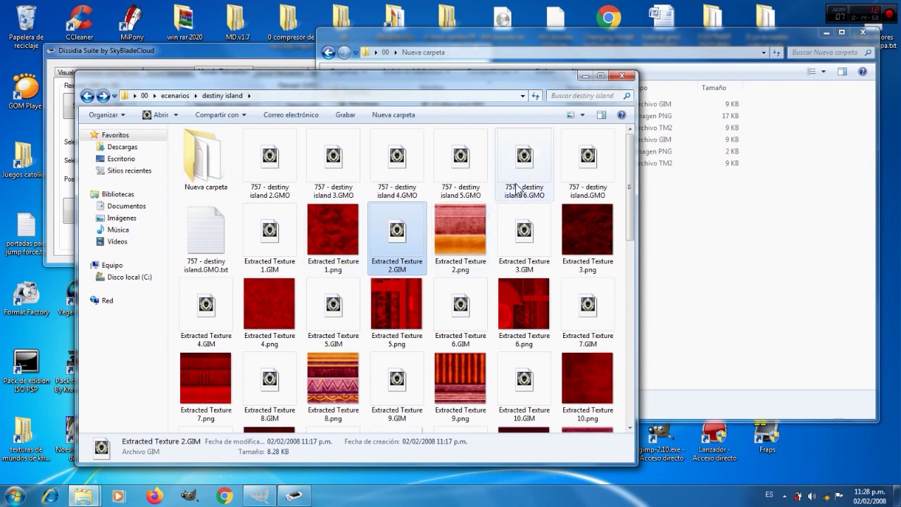
{"action": "left_click_drag", "start_coordinate": [516, 169], "coordinate": [701, 255]}
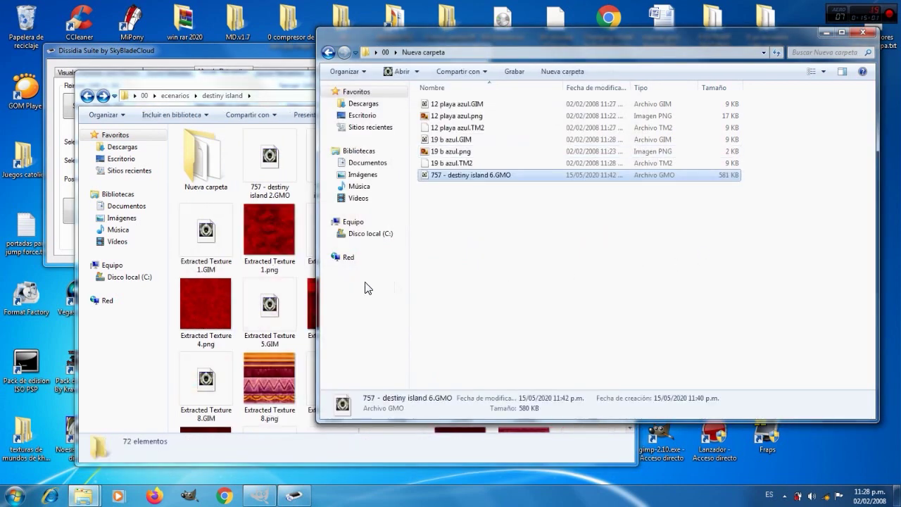
{"action": "left_click", "coordinate": [252, 250]}
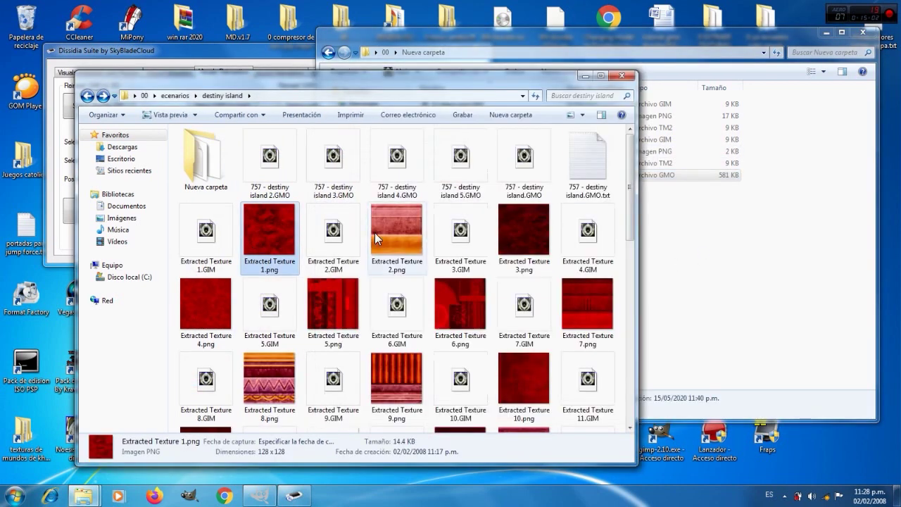
Open the texture position log 757 - destiny island.GMO.txt beside Dissidia Suite's Visuals Reinsertion page
{"action": "double_click", "coordinate": [590, 168]}
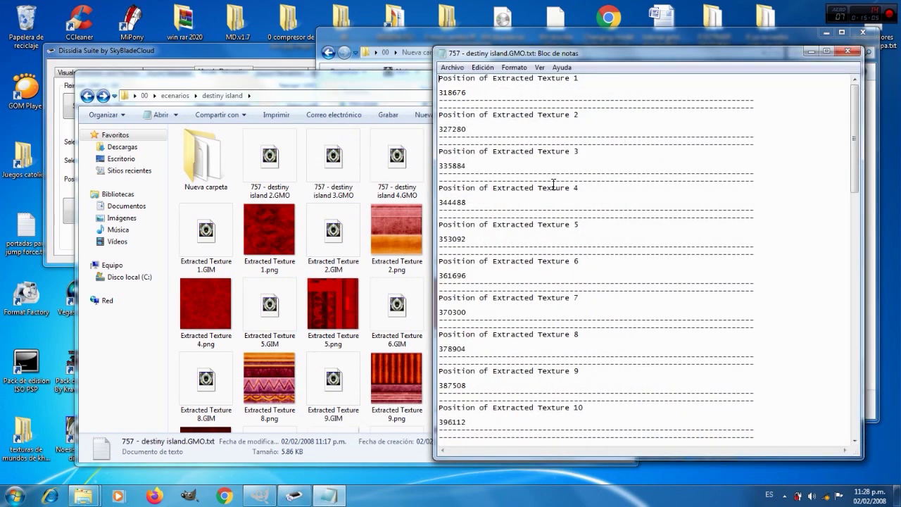
{"action": "left_click", "coordinate": [265, 52]}
{"action": "left_click", "coordinate": [110, 72]}
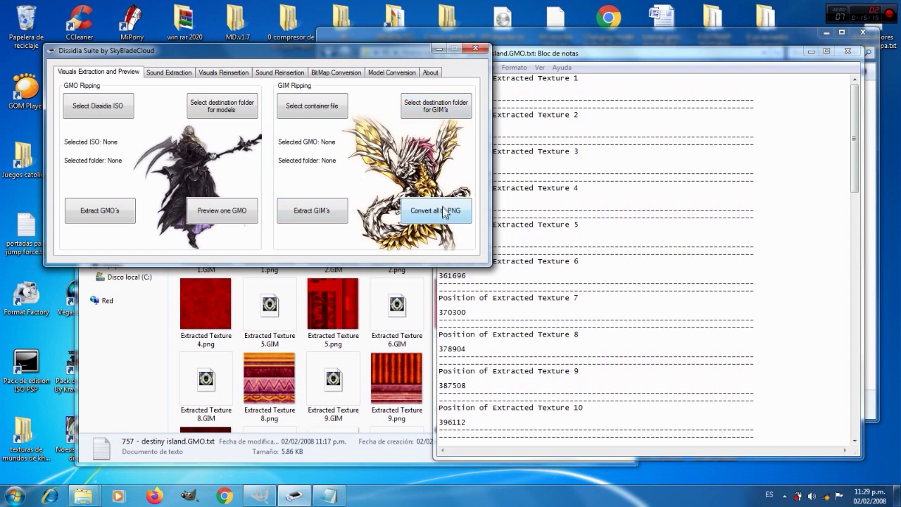
{"action": "left_click", "coordinate": [225, 73]}
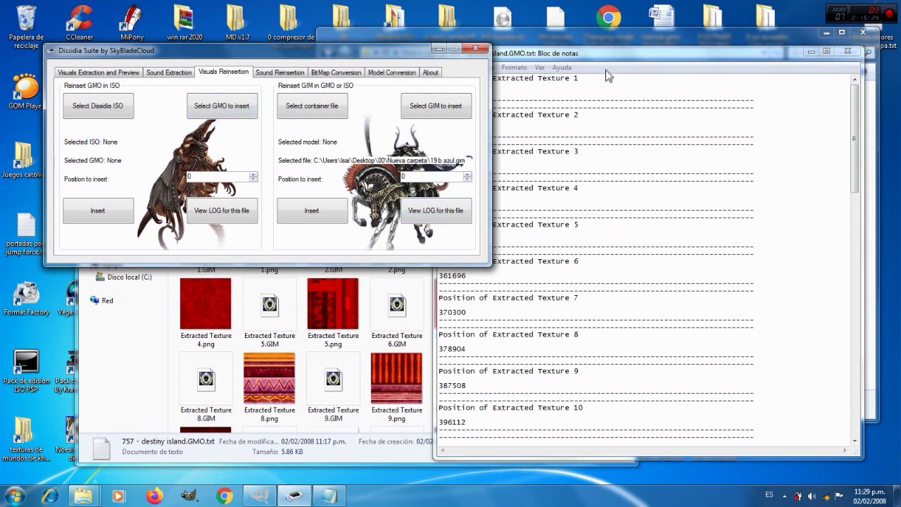
{"action": "left_click_drag", "start_coordinate": [603, 54], "coordinate": [609, 58]}
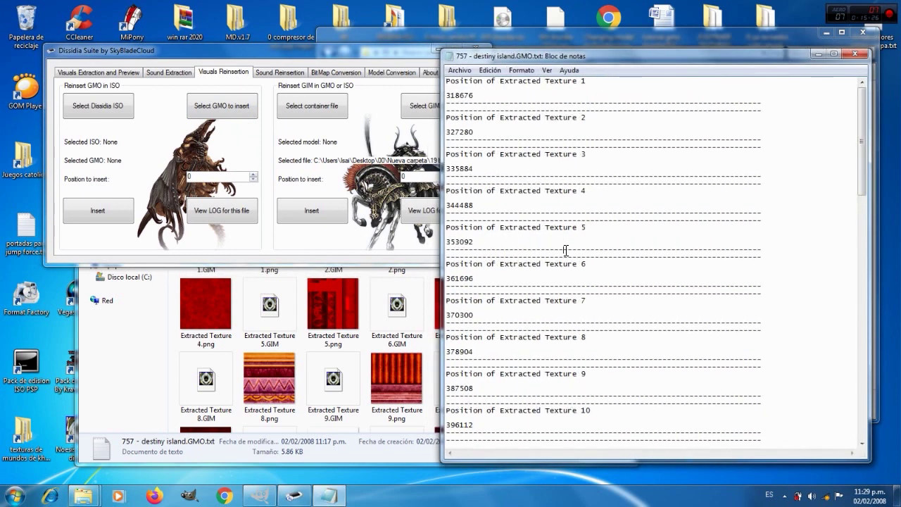
Copy the position of Extracted Texture 12 from the log and set it as the GIM insertion position, 413320
{"action": "scroll", "coordinate": [566, 250], "scroll_direction": "down", "scroll_amount": 7}
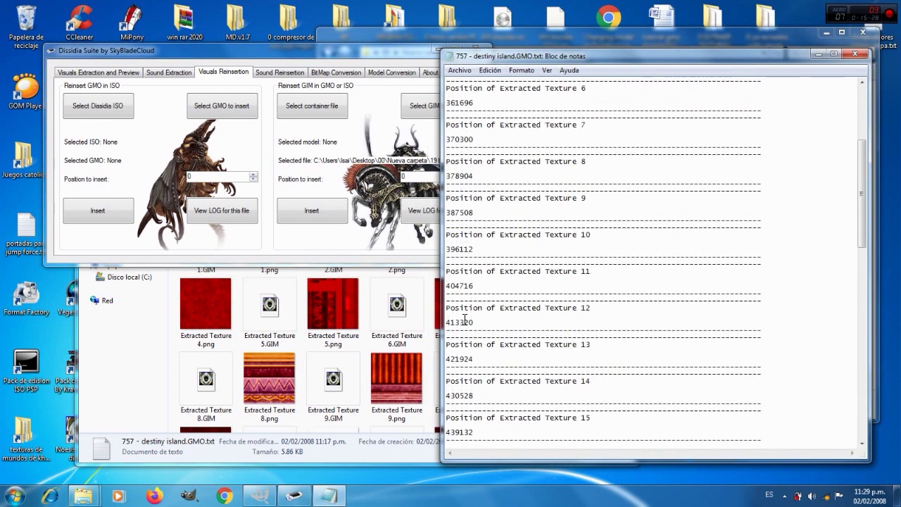
{"action": "double_click", "coordinate": [463, 324]}
{"action": "right_click", "coordinate": [464, 325]}
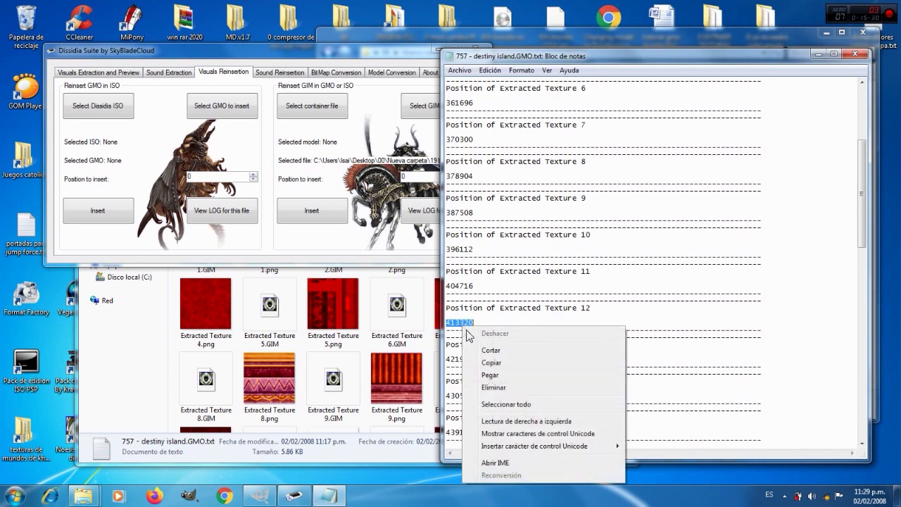
{"action": "left_click", "coordinate": [491, 363]}
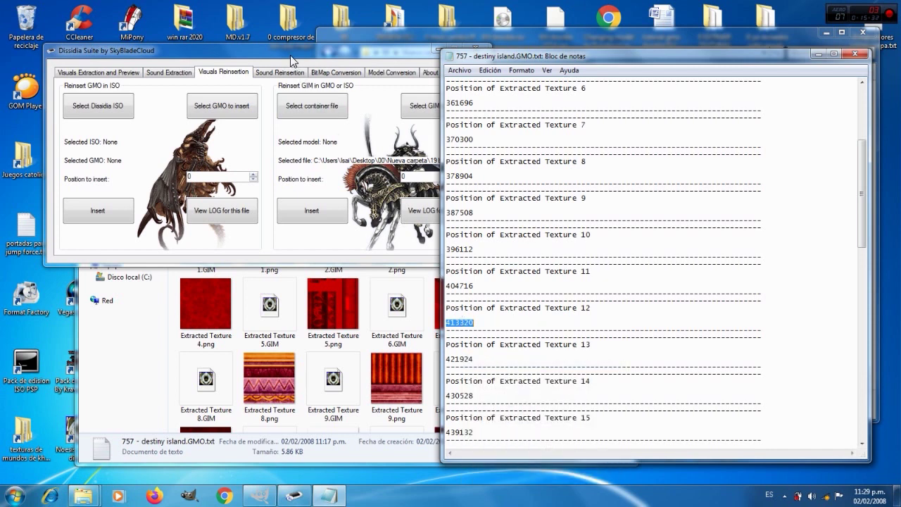
{"action": "left_click", "coordinate": [290, 56]}
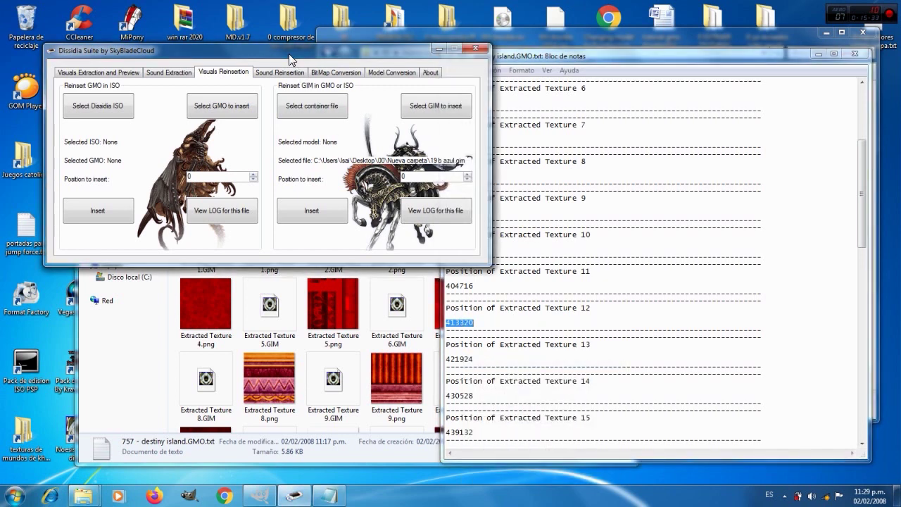
{"action": "right_click", "coordinate": [406, 176]}
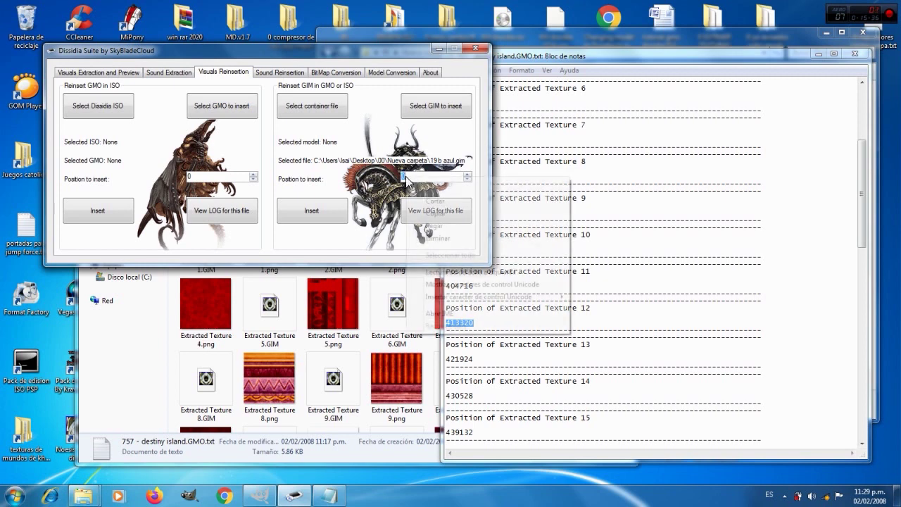
{"action": "left_click", "coordinate": [432, 224]}
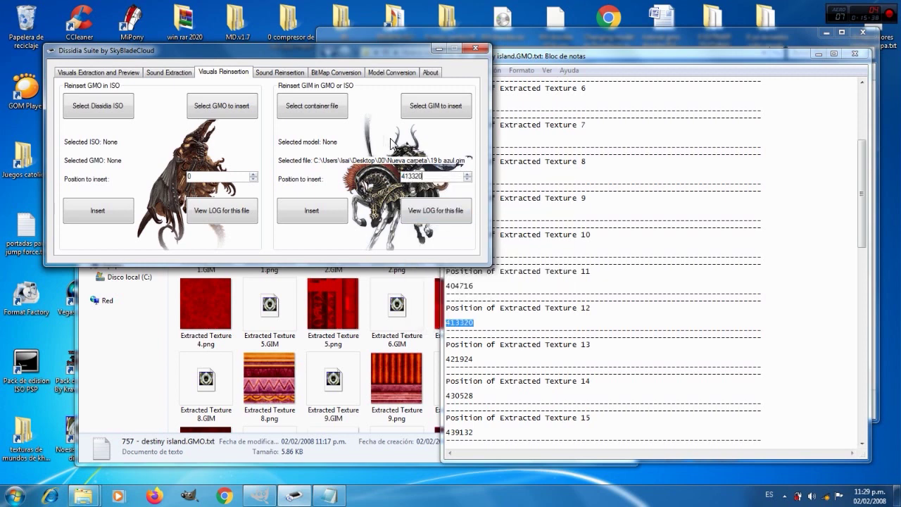
Load 757 - destiny island 6.GMO from the new folder as the container file for the GIM reinsertion
{"action": "left_click", "coordinate": [328, 118]}
{"action": "left_click", "coordinate": [218, 140]}
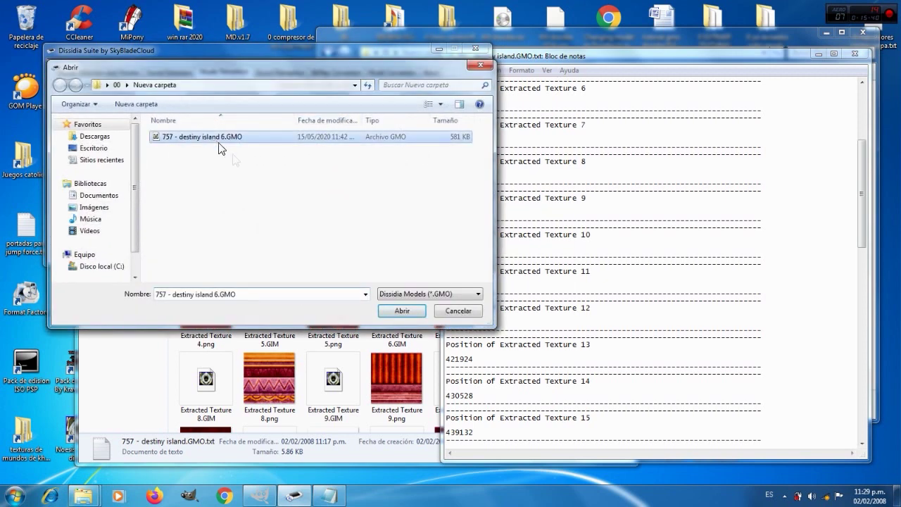
{"action": "left_click", "coordinate": [402, 311]}
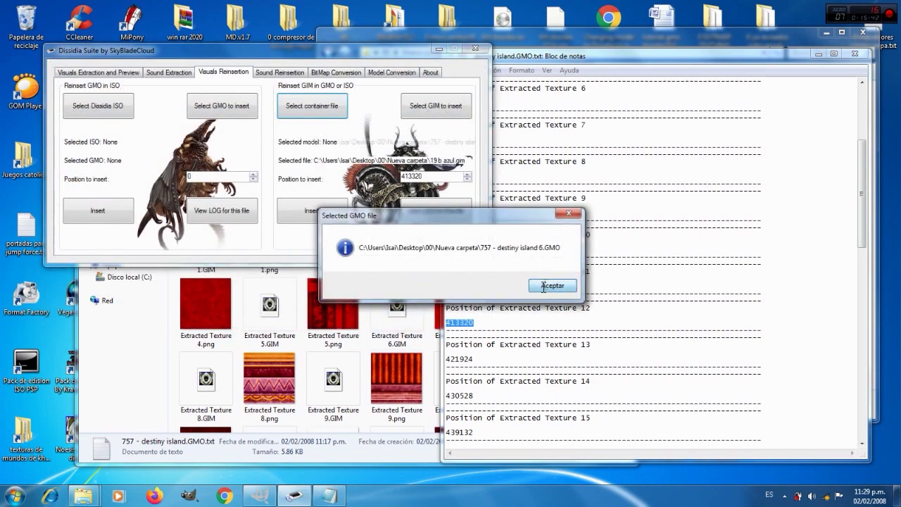
{"action": "left_click", "coordinate": [546, 286]}
Choose 12 playa azul.GIM as the texture and insert it into the GMO at position 413320
{"action": "left_click", "coordinate": [439, 111]}
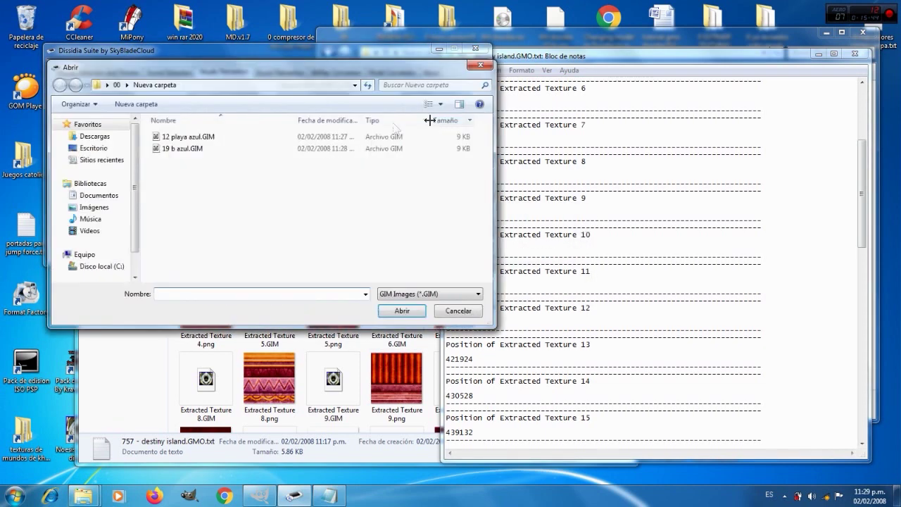
{"action": "left_click", "coordinate": [208, 139]}
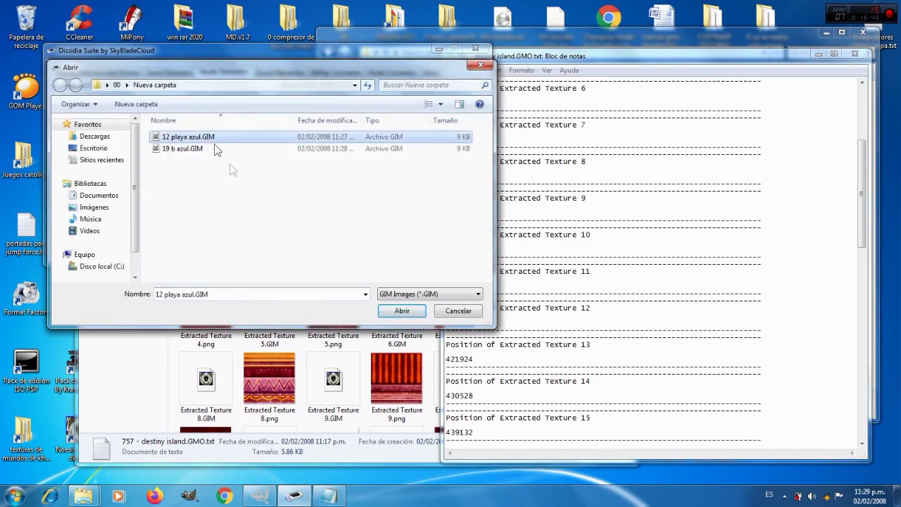
{"action": "left_click", "coordinate": [398, 312]}
{"action": "left_click", "coordinate": [547, 285]}
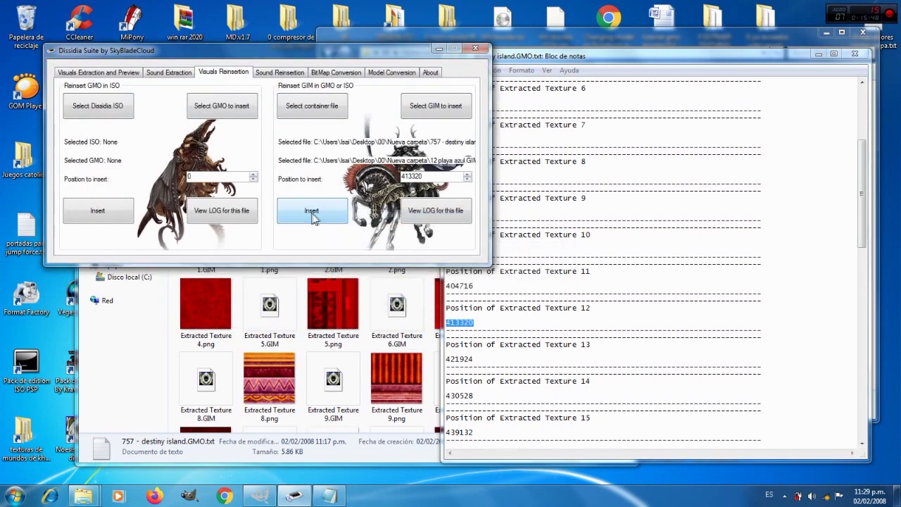
{"action": "left_click", "coordinate": [313, 211]}
{"action": "left_click", "coordinate": [457, 286]}
{"action": "left_click", "coordinate": [460, 286]}
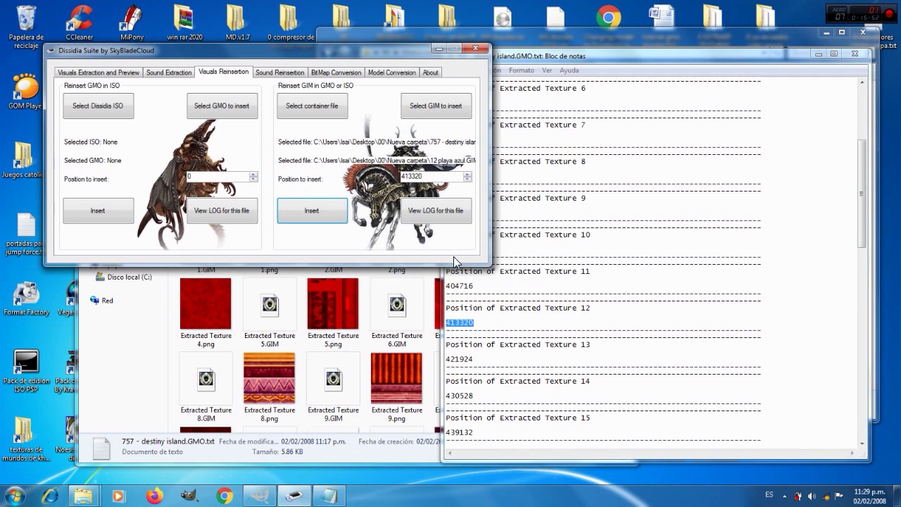
Replace the GIM insertion position with the log's position for Extracted Texture 19, 473548
{"action": "left_click", "coordinate": [459, 270]}
{"action": "scroll", "coordinate": [491, 350], "scroll_direction": "down", "scroll_amount": 6}
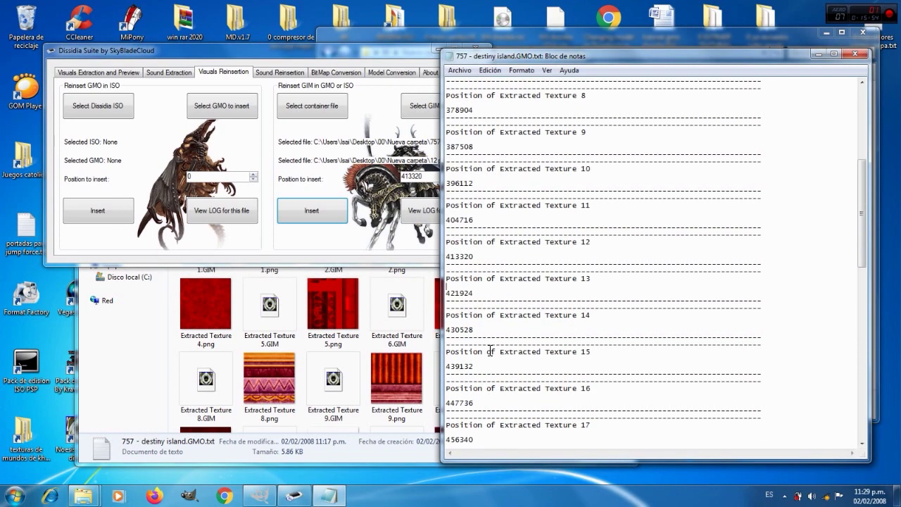
{"action": "scroll", "coordinate": [490, 351], "scroll_direction": "down", "scroll_amount": 2}
{"action": "double_click", "coordinate": [465, 359]}
{"action": "right_click", "coordinate": [463, 360]}
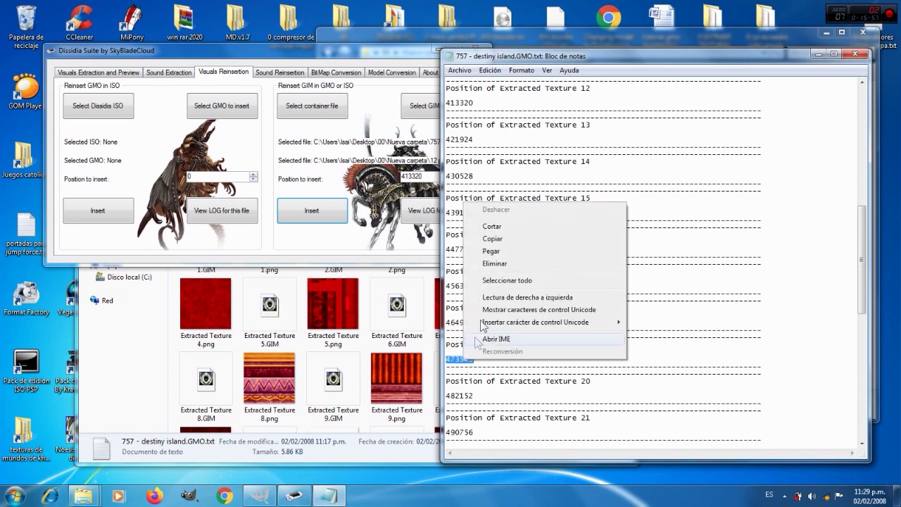
{"action": "left_click", "coordinate": [507, 238]}
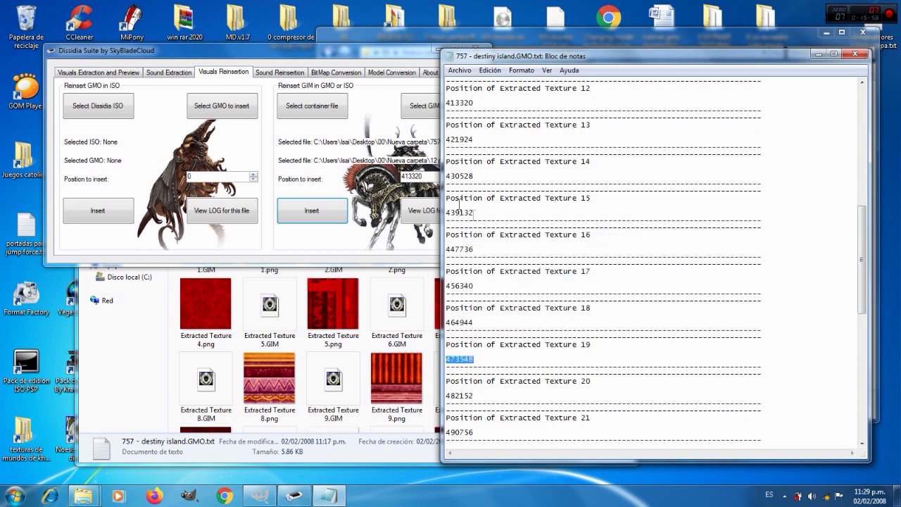
{"action": "double_click", "coordinate": [415, 177]}
{"action": "right_click", "coordinate": [414, 177]}
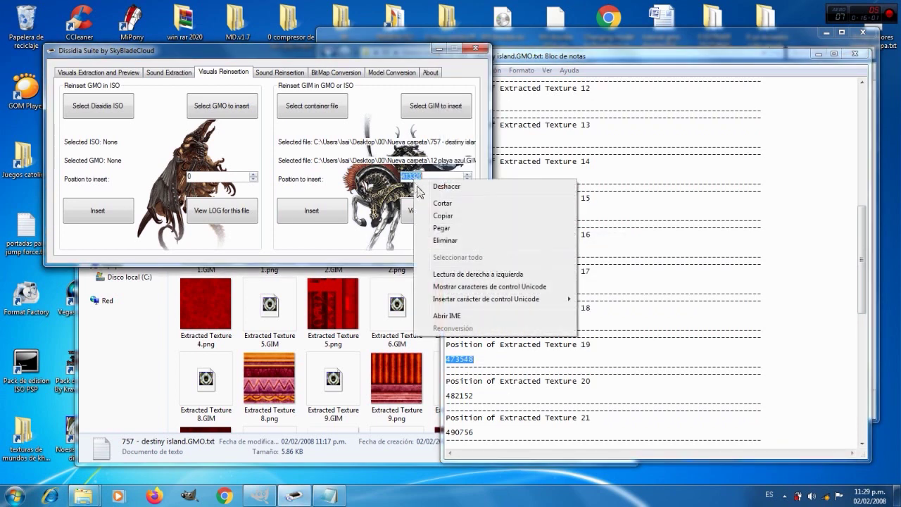
{"action": "left_click", "coordinate": [437, 228]}
Choose 19 b azul.GIM as the texture and insert it into the GMO at position 473548
{"action": "left_click", "coordinate": [436, 105]}
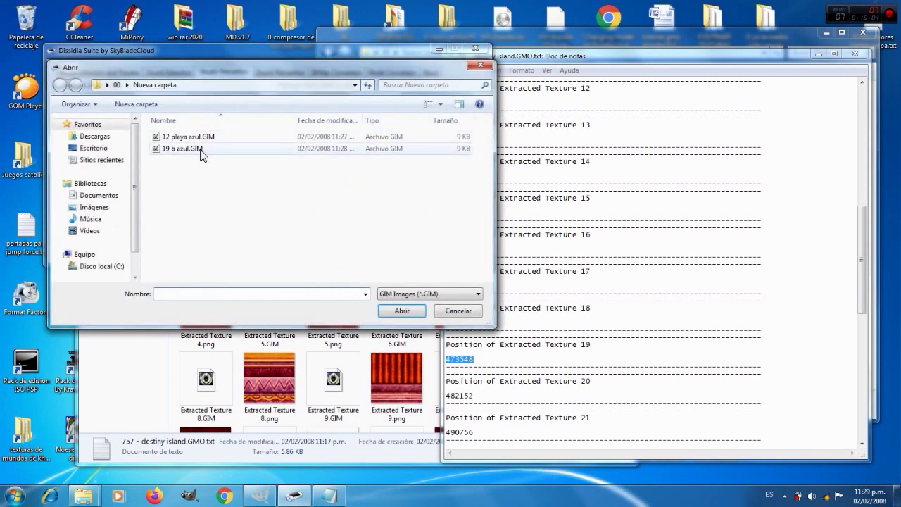
{"action": "left_click", "coordinate": [207, 151]}
{"action": "left_click", "coordinate": [402, 312]}
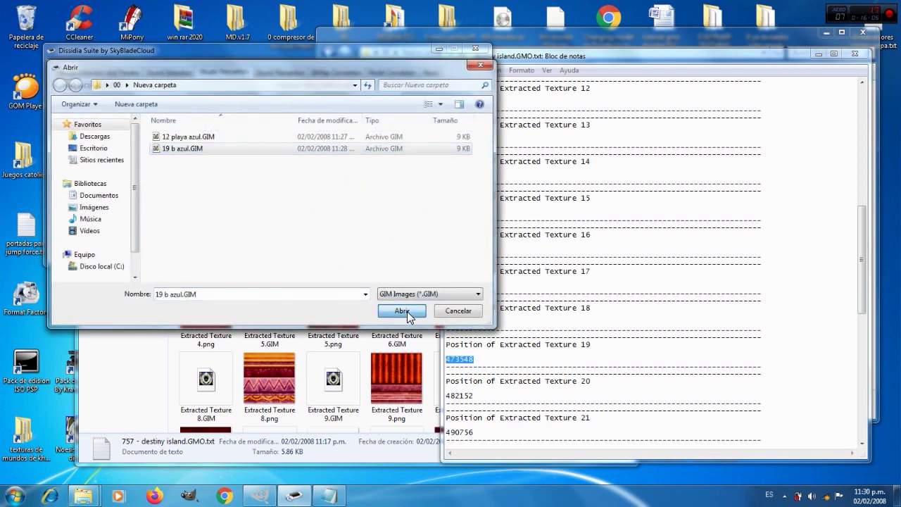
{"action": "left_click", "coordinate": [525, 286]}
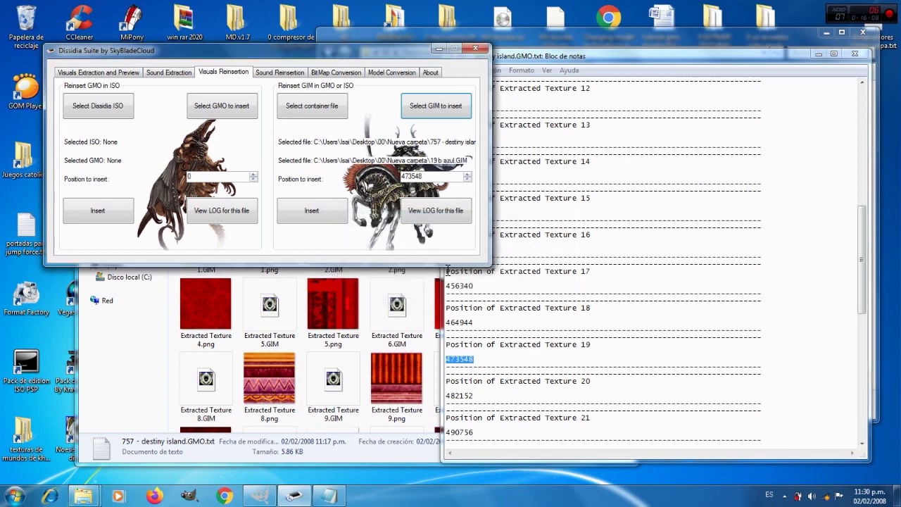
{"action": "left_click", "coordinate": [331, 215]}
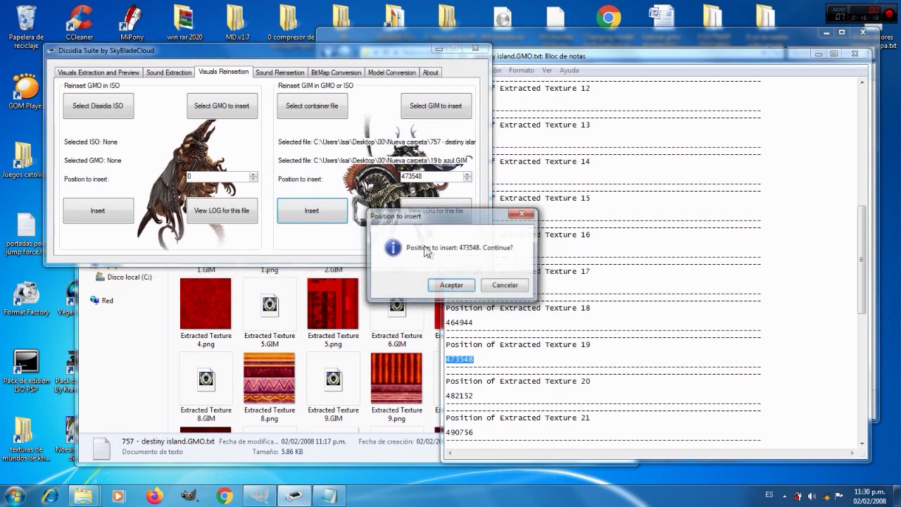
{"action": "left_click", "coordinate": [465, 286]}
{"action": "left_click", "coordinate": [463, 286]}
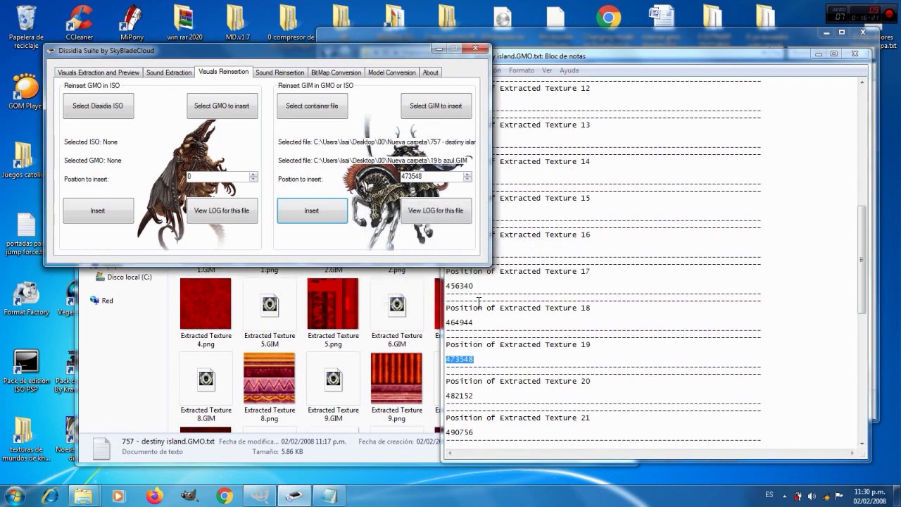
Open the modified 757 - destiny island 6.GMO in Noesis and examine its sky and horizon textures up close
{"action": "left_click", "coordinate": [568, 38]}
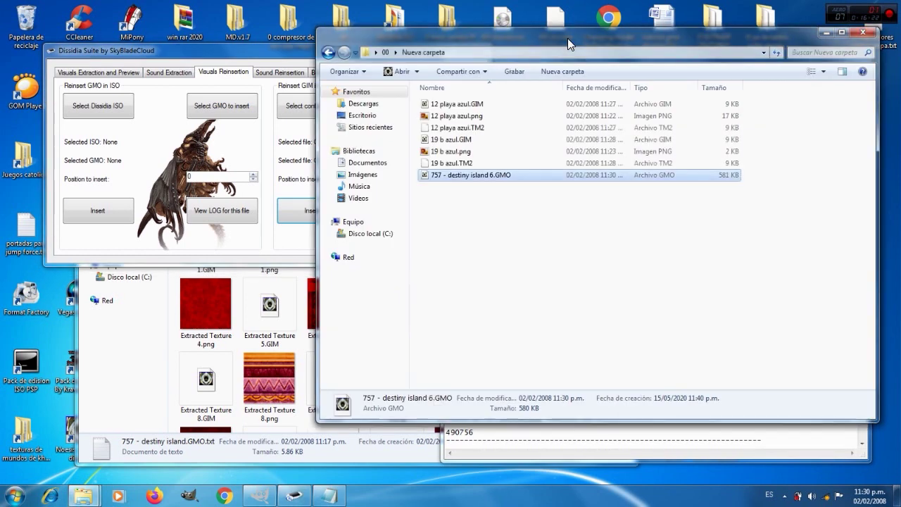
{"action": "double_click", "coordinate": [481, 177]}
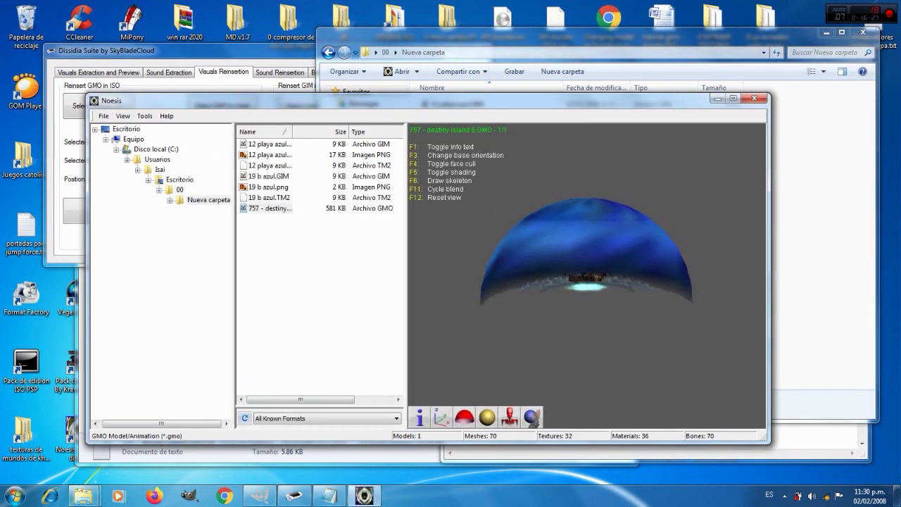
{"action": "scroll", "coordinate": [592, 278], "scroll_direction": "up", "scroll_amount": 5}
{"action": "mouse_move", "coordinate": [589, 272]}
{"action": "left_mouse_down"}
{"action": "mouse_move", "coordinate": [444, 199]}
{"action": "mouse_move", "coordinate": [514, 261]}
{"action": "mouse_move", "coordinate": [536, 240]}
{"action": "mouse_move", "coordinate": [588, 280]}
{"action": "left_mouse_up"}
{"action": "left_click_drag", "start_coordinate": [586, 348], "coordinate": [483, 333]}
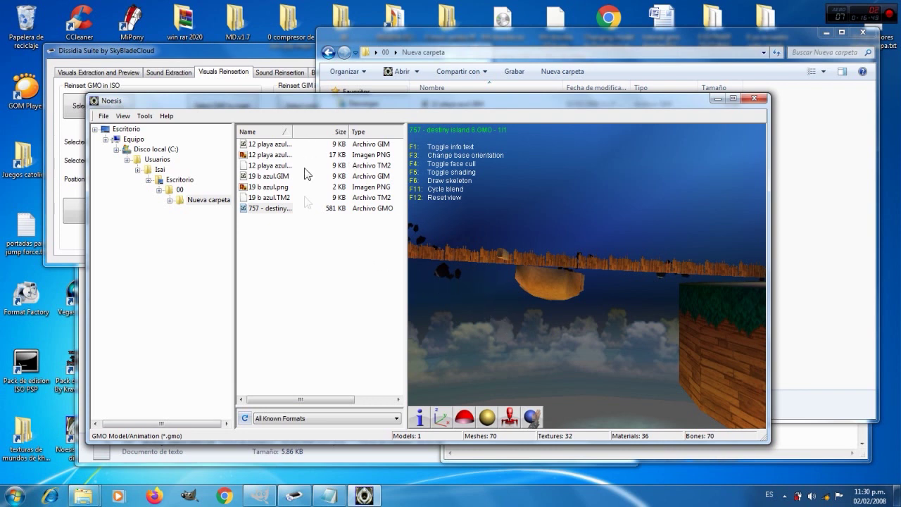
Open 757 - destiny island 3.GMO from the destiny island folder in Noesis, examine the stage for comparison, and close the viewer
{"action": "mouse_move", "coordinate": [92, 500]}
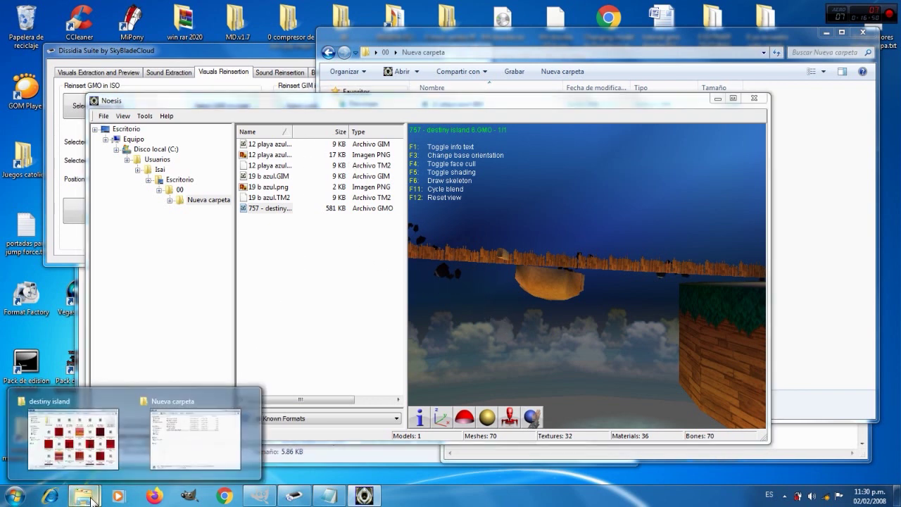
{"action": "left_click", "coordinate": [89, 442]}
{"action": "double_click", "coordinate": [329, 164]}
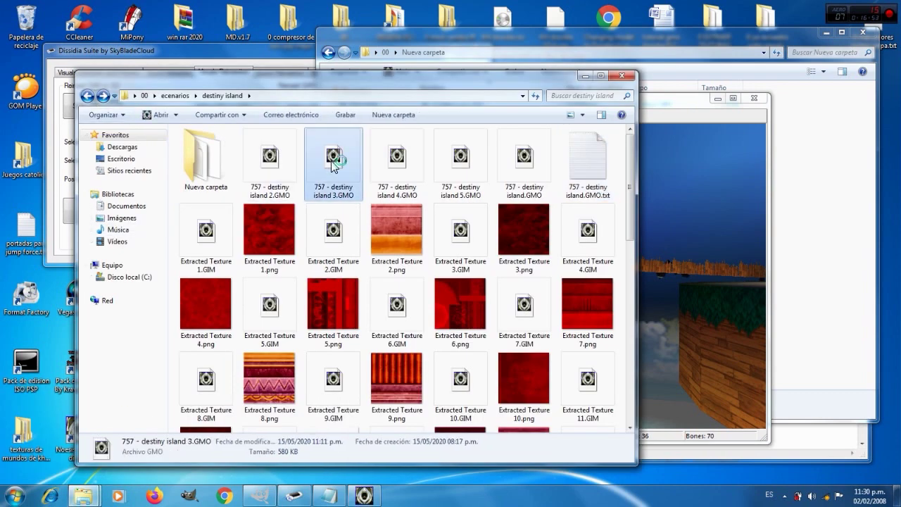
{"action": "scroll", "coordinate": [583, 273], "scroll_direction": "up", "scroll_amount": 5}
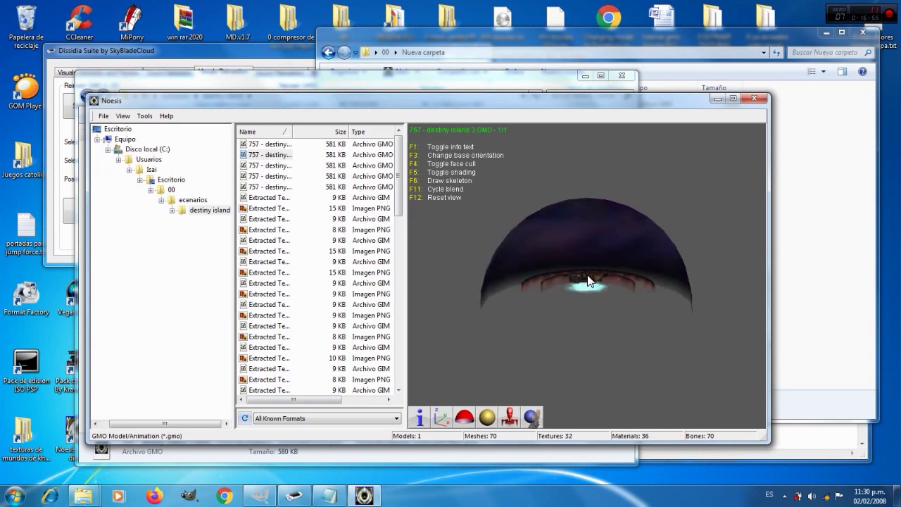
{"action": "left_click_drag", "start_coordinate": [598, 289], "coordinate": [619, 297]}
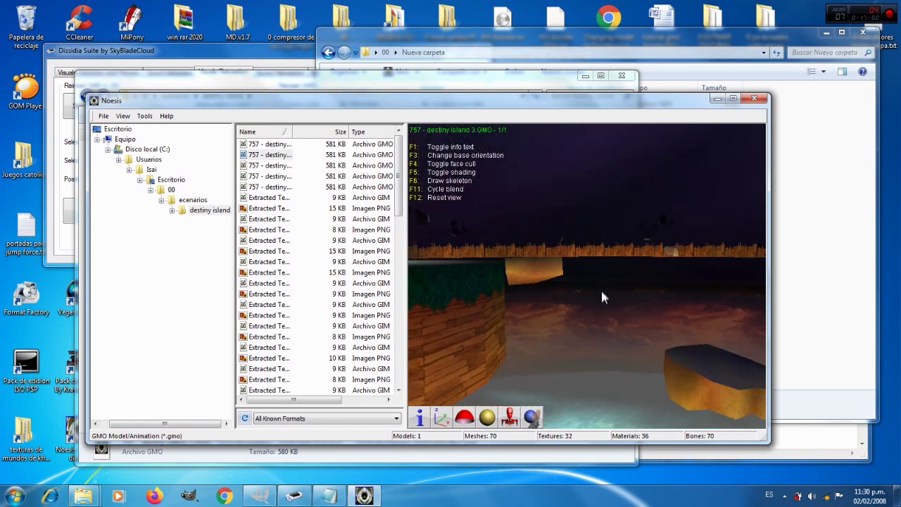
{"action": "left_click_drag", "start_coordinate": [606, 316], "coordinate": [603, 338]}
{"action": "left_click_drag", "start_coordinate": [585, 267], "coordinate": [714, 124]}
{"action": "left_click", "coordinate": [754, 99]}
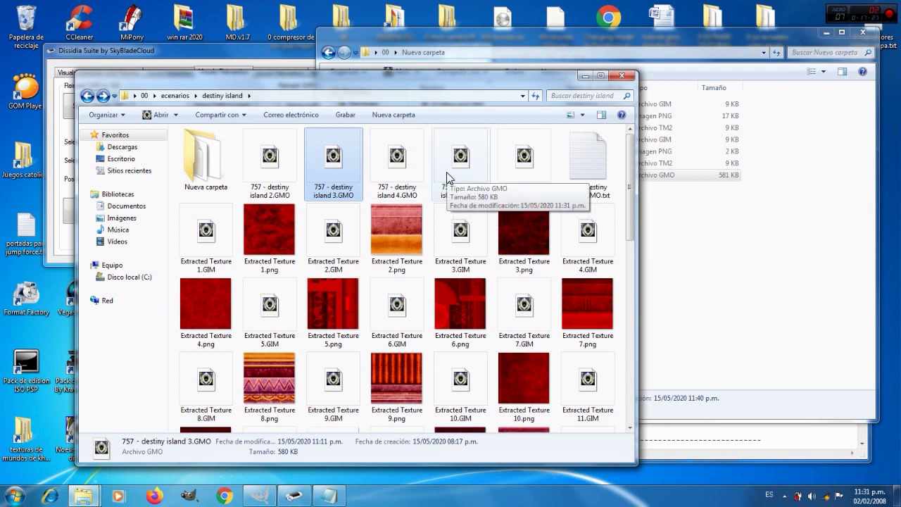
Open the 0 GMO DISSIDIA EXTRACION folder inside the desktop's 00 folder
{"action": "double_click", "coordinate": [299, 34]}
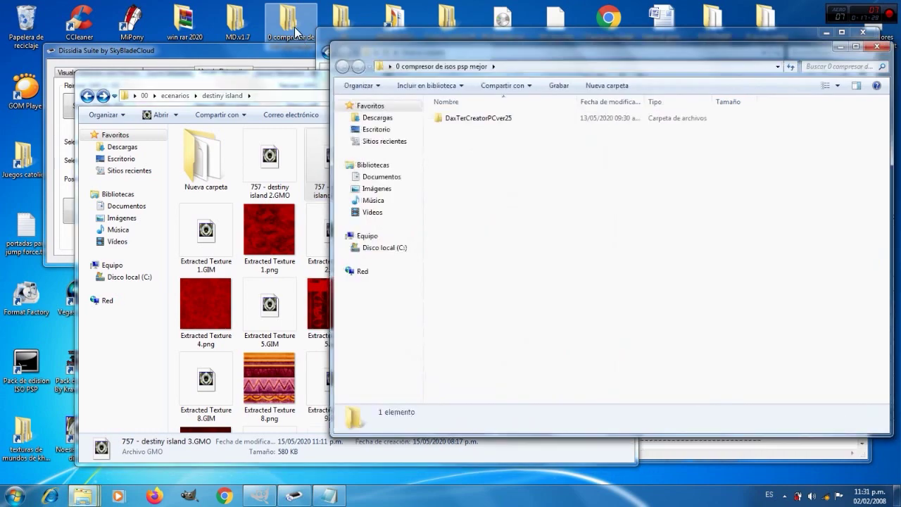
{"action": "left_click", "coordinate": [877, 47]}
{"action": "double_click", "coordinate": [337, 27]}
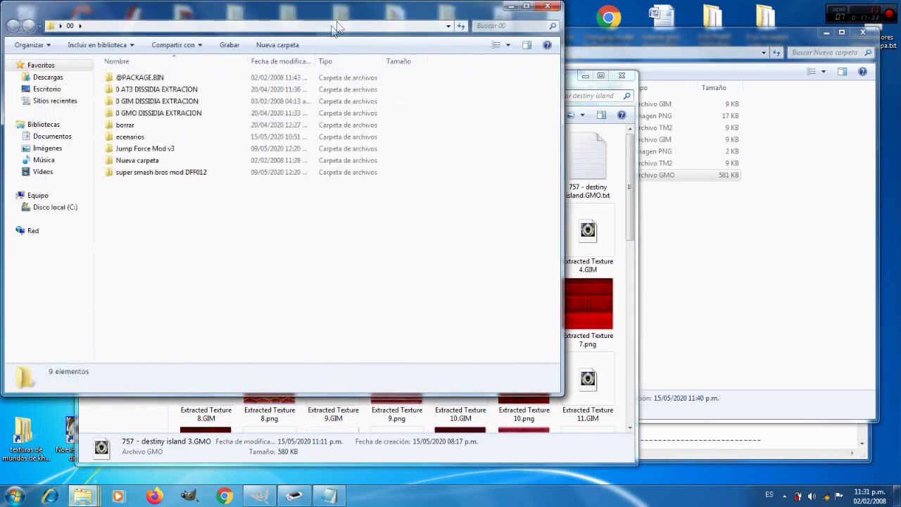
{"action": "double_click", "coordinate": [177, 116]}
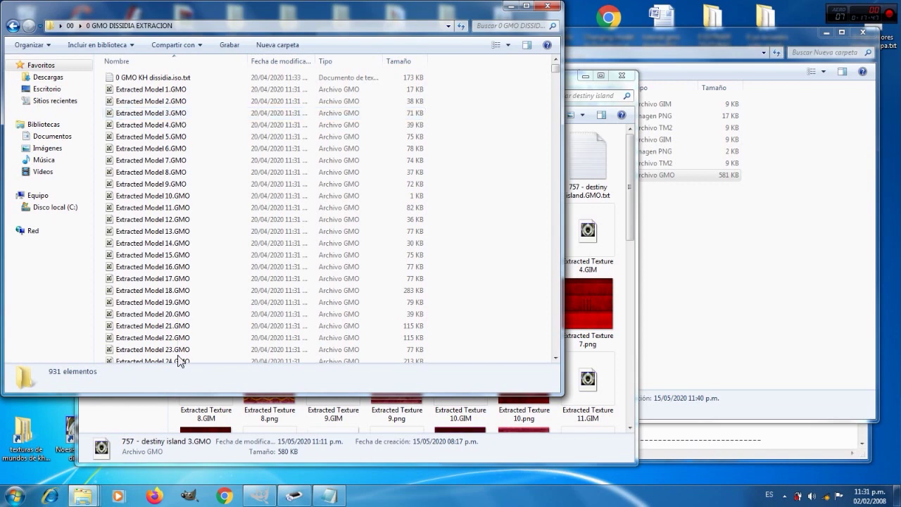
{"action": "left_click", "coordinate": [294, 496]}
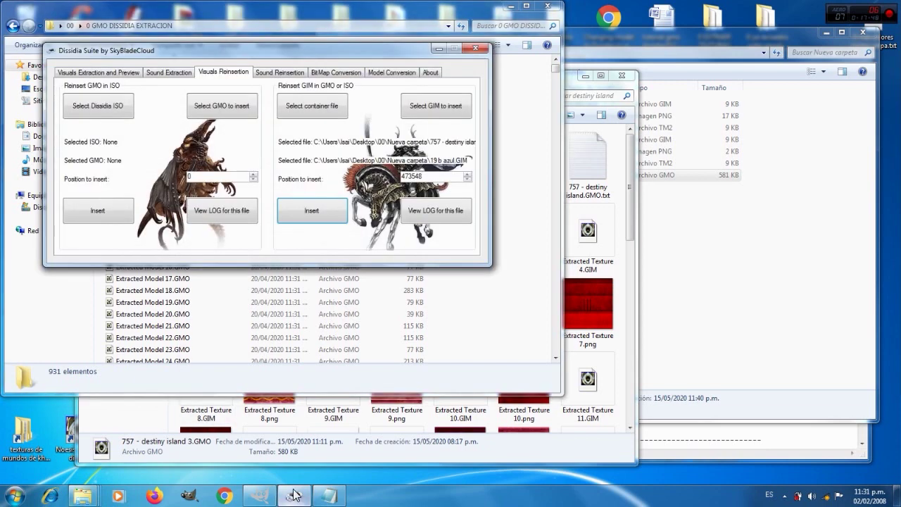
{"action": "left_click", "coordinate": [106, 76]}
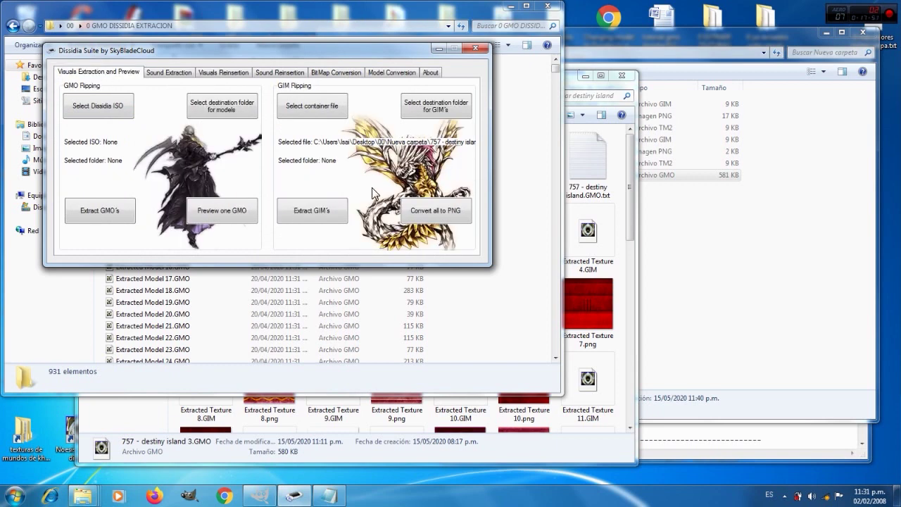
{"action": "left_click", "coordinate": [417, 113]}
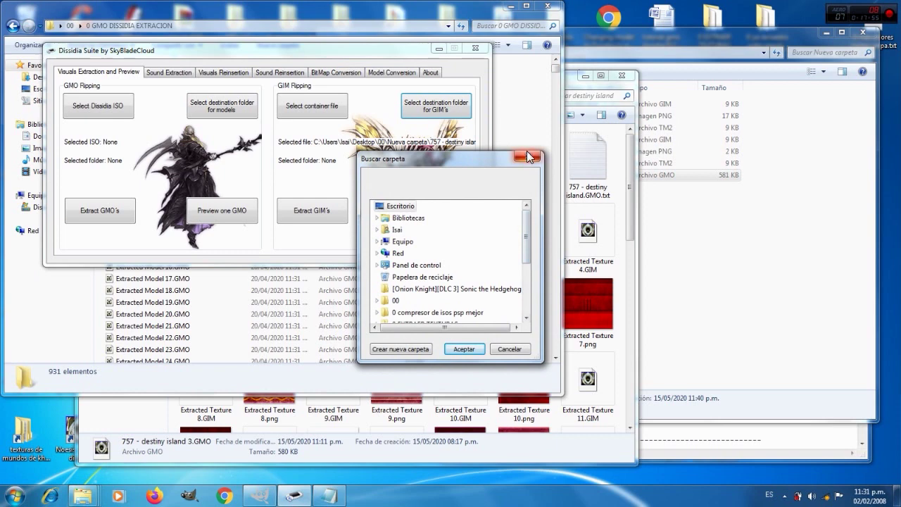
{"action": "left_click", "coordinate": [527, 155]}
{"action": "left_click", "coordinate": [318, 109]}
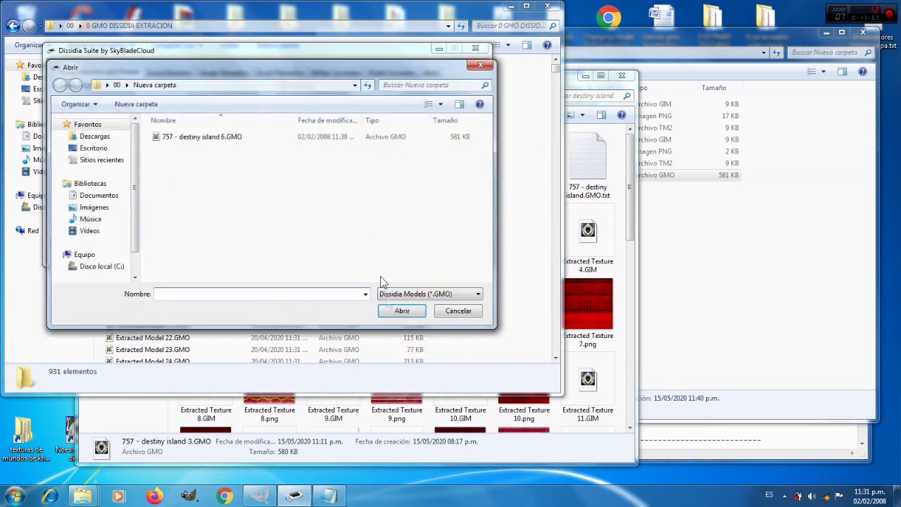
{"action": "left_click", "coordinate": [407, 298]}
{"action": "left_click", "coordinate": [405, 296]}
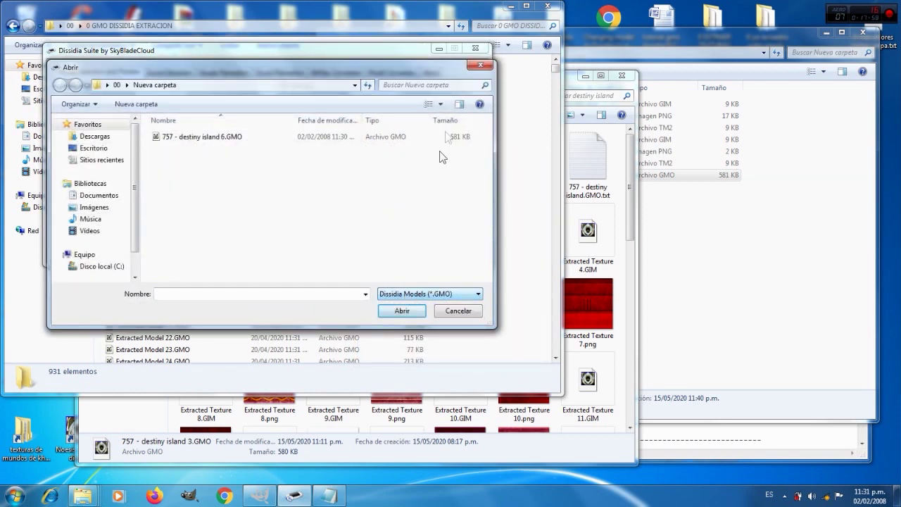
{"action": "left_click", "coordinate": [477, 68]}
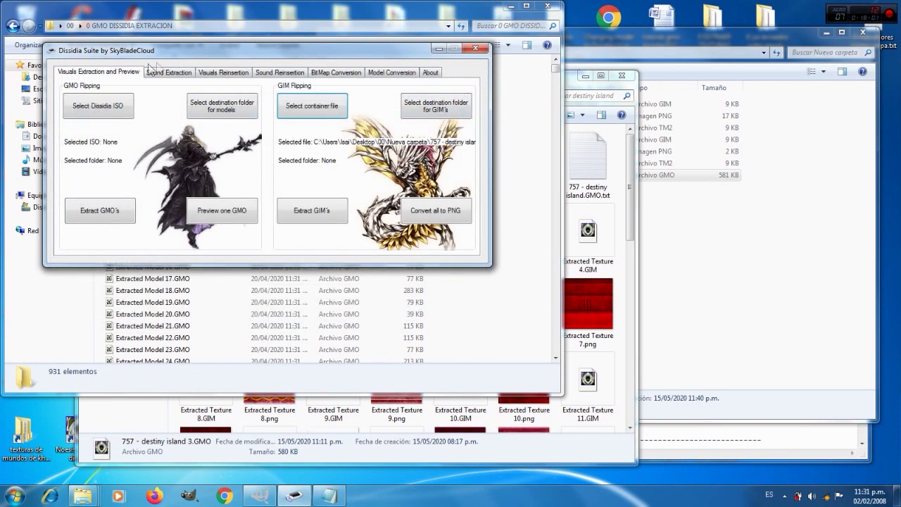
Select KH dissidia.iso from the desktop as the target ISO for GMO reinsertion in Dissidia Suite
{"action": "left_click", "coordinate": [217, 74]}
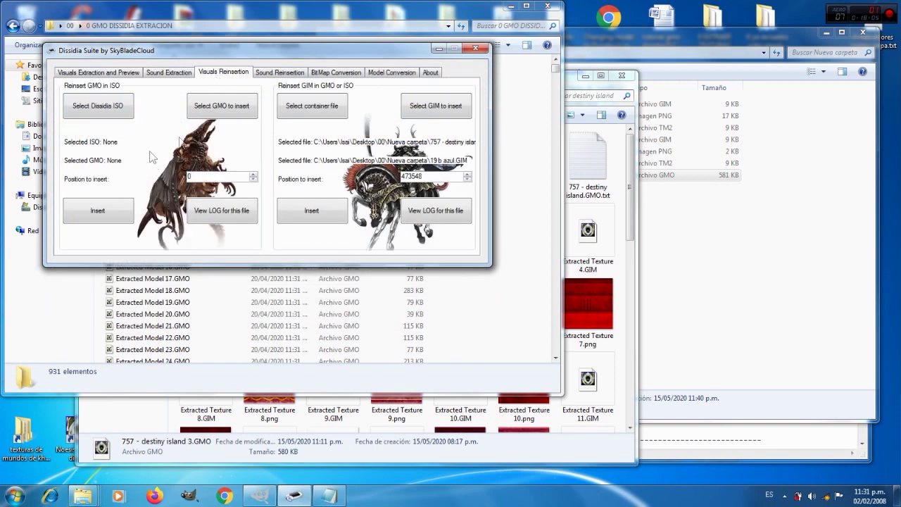
{"action": "left_click", "coordinate": [98, 111]}
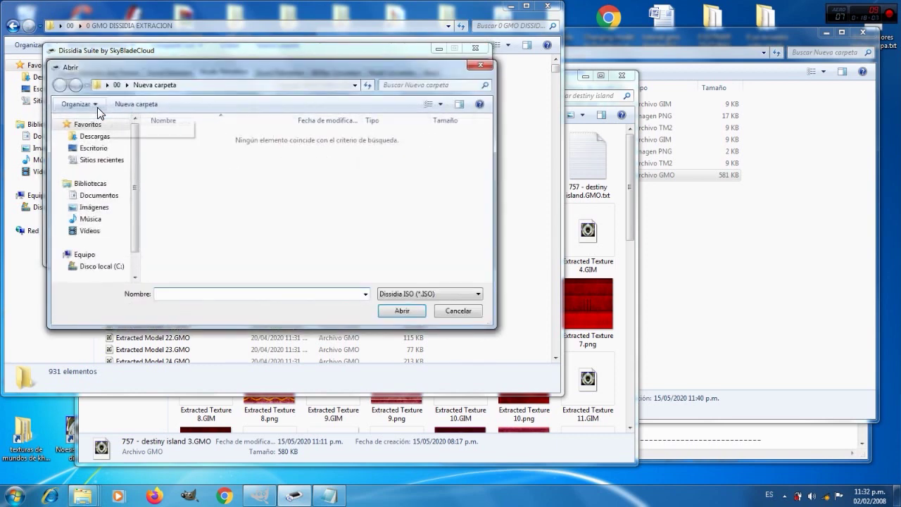
{"action": "left_click", "coordinate": [94, 148]}
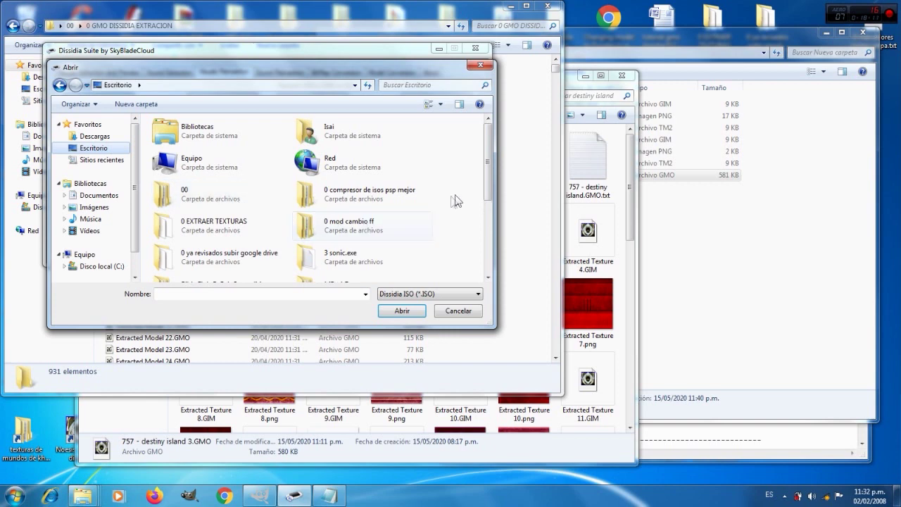
{"action": "scroll", "coordinate": [483, 222], "scroll_direction": "down", "scroll_amount": 3}
{"action": "scroll", "coordinate": [483, 222], "scroll_direction": "down", "scroll_amount": 3}
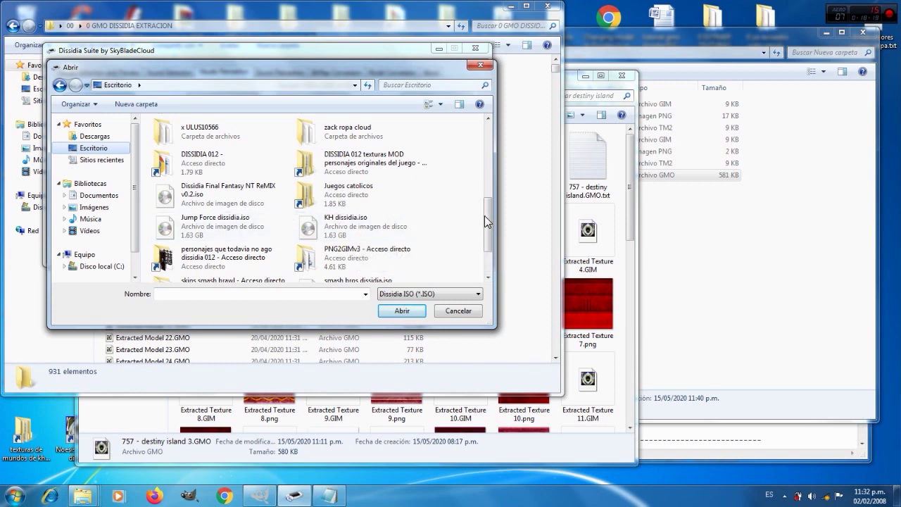
{"action": "scroll", "coordinate": [488, 229], "scroll_direction": "down", "scroll_amount": 1}
{"action": "left_click_drag", "start_coordinate": [487, 230], "coordinate": [489, 227]}
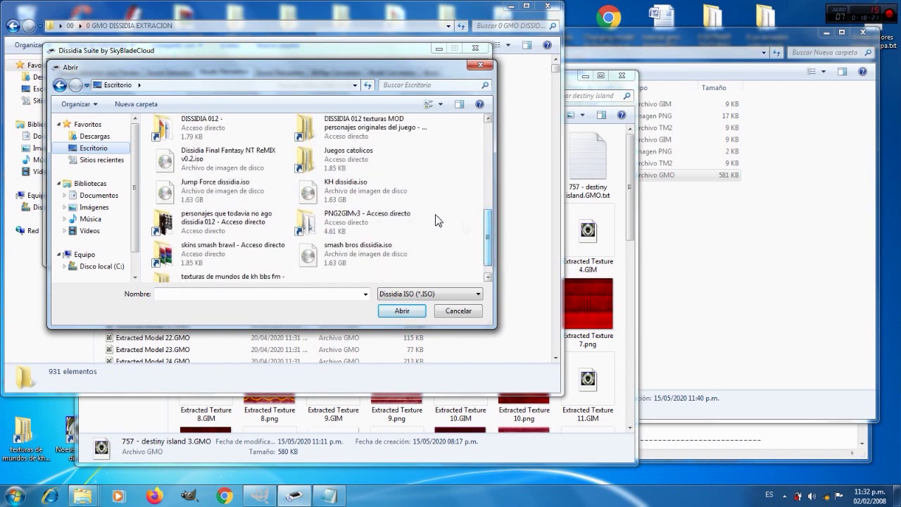
{"action": "left_click", "coordinate": [345, 183]}
{"action": "left_click", "coordinate": [407, 307]}
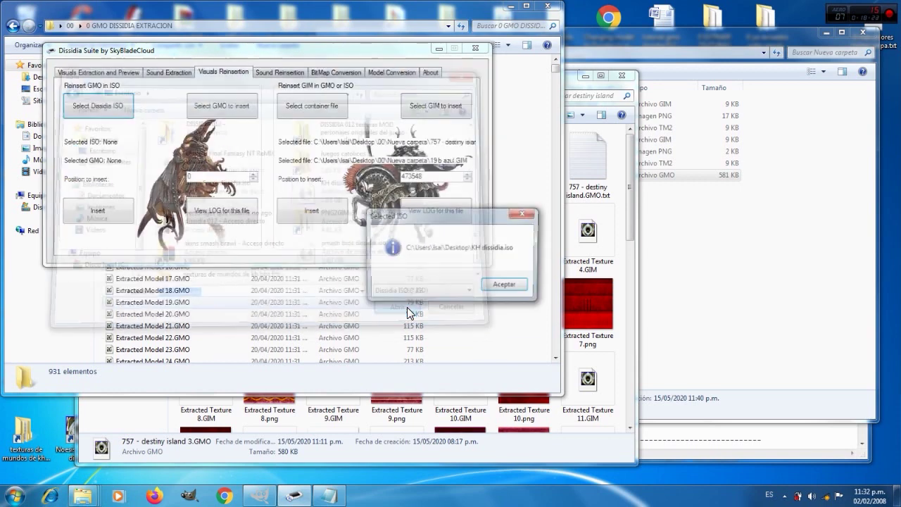
{"action": "left_click", "coordinate": [508, 284]}
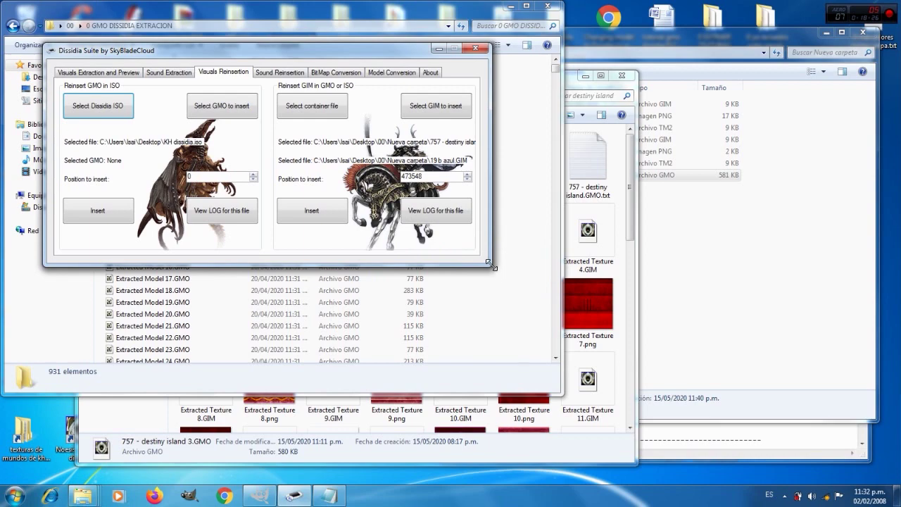
Find Extracted Model 761.GMO in the 0 GMO DISSIDIA EXTRACION folder, examine its stage in Noesis, and close the viewer
{"action": "left_click", "coordinate": [435, 11]}
{"action": "left_click_drag", "start_coordinate": [431, 10], "coordinate": [694, 18]}
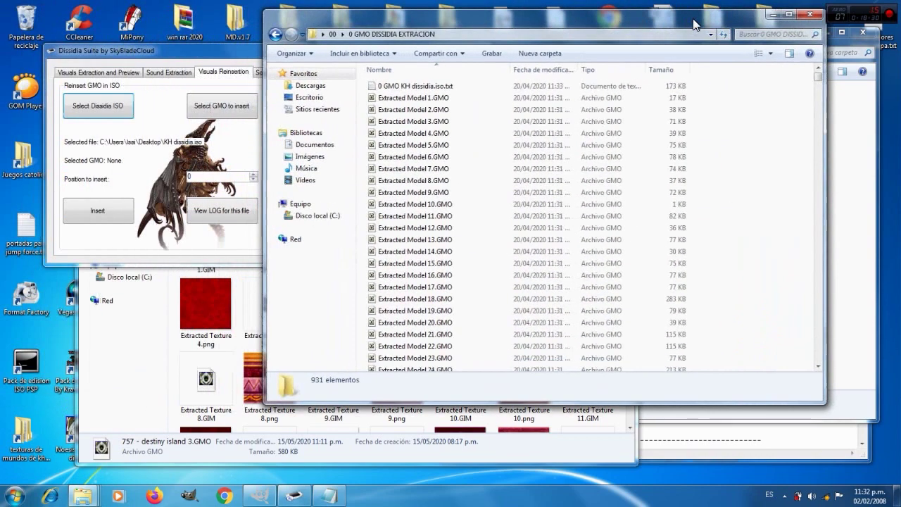
{"action": "left_click", "coordinate": [225, 333]}
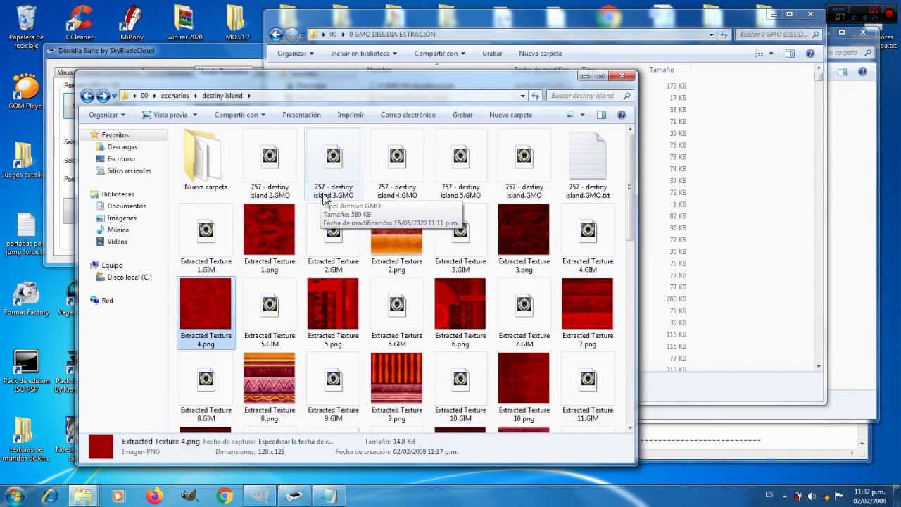
{"action": "left_click", "coordinate": [549, 28]}
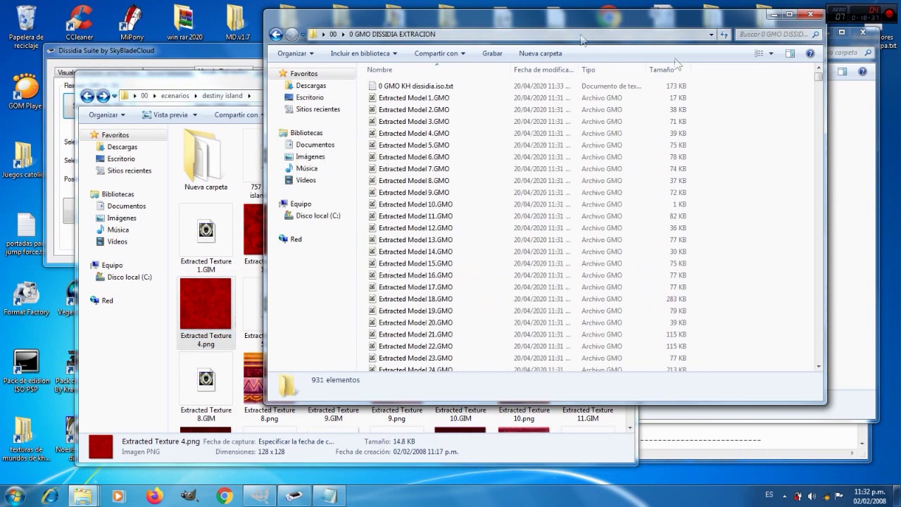
{"action": "left_click_drag", "start_coordinate": [820, 77], "coordinate": [817, 275]}
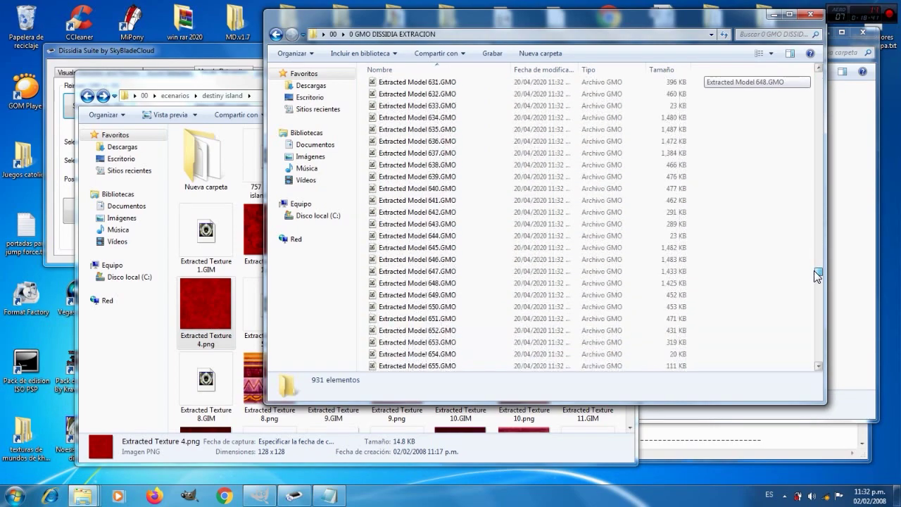
{"action": "left_click_drag", "start_coordinate": [816, 276], "coordinate": [818, 285]}
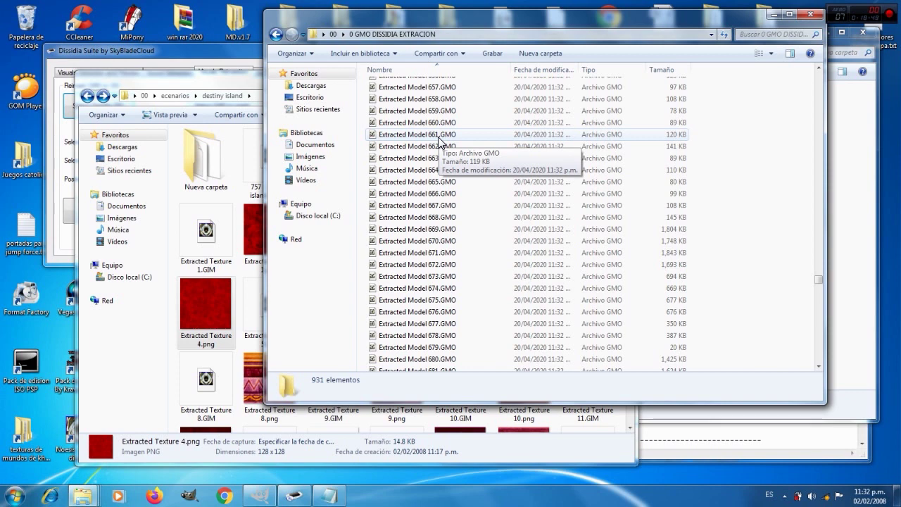
{"action": "left_click_drag", "start_coordinate": [818, 279], "coordinate": [819, 304]}
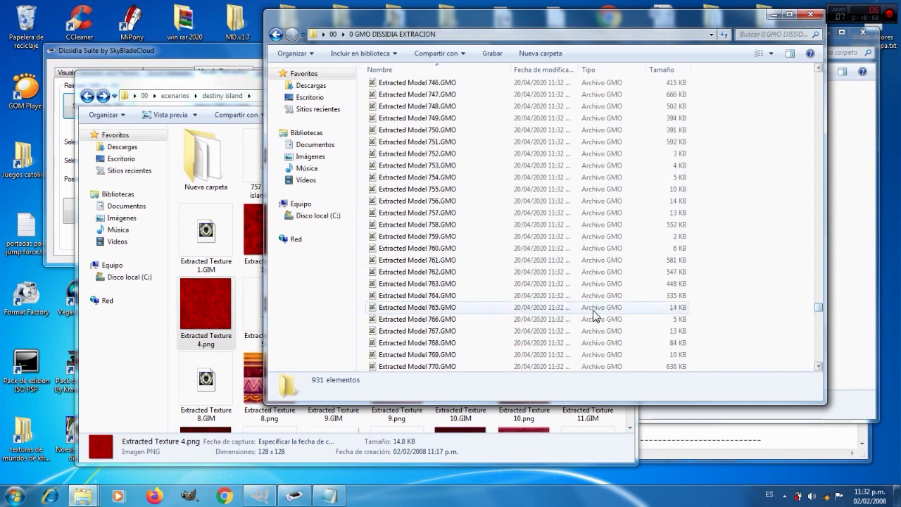
{"action": "left_click", "coordinate": [444, 262]}
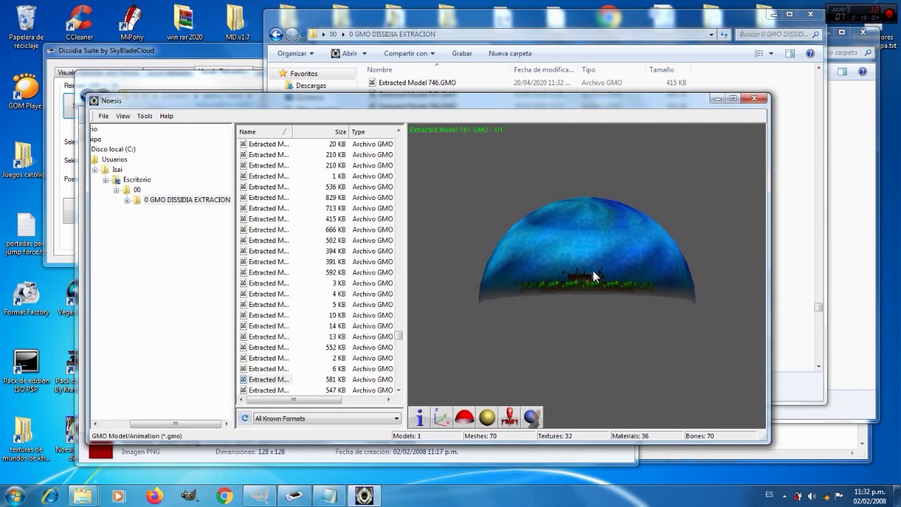
{"action": "scroll", "coordinate": [586, 275], "scroll_direction": "up", "scroll_amount": 5}
{"action": "left_click_drag", "start_coordinate": [586, 275], "coordinate": [709, 154]}
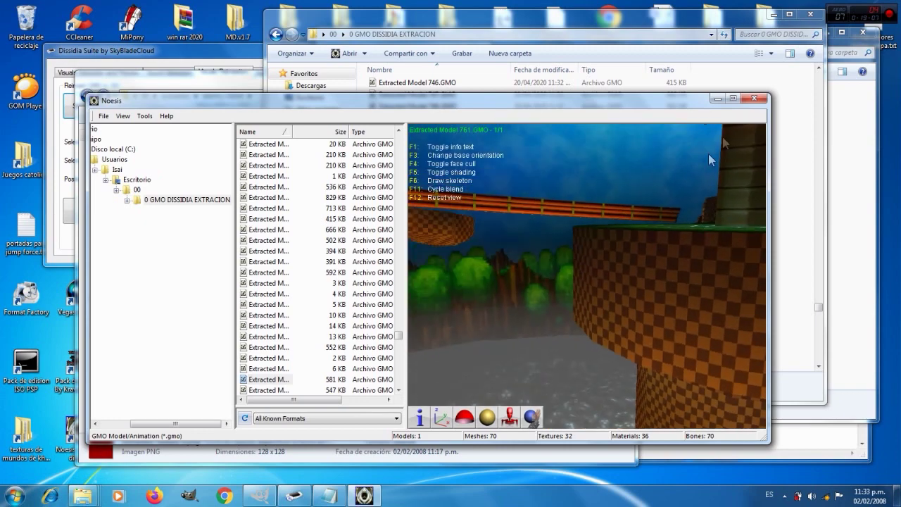
{"action": "left_click", "coordinate": [755, 100]}
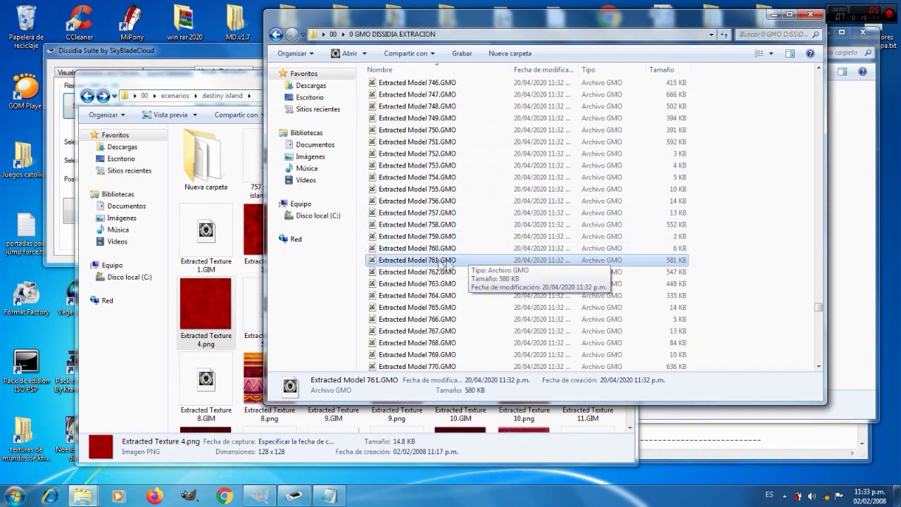
{"action": "left_click_drag", "start_coordinate": [819, 308], "coordinate": [803, 71]}
{"action": "double_click", "coordinate": [426, 86]}
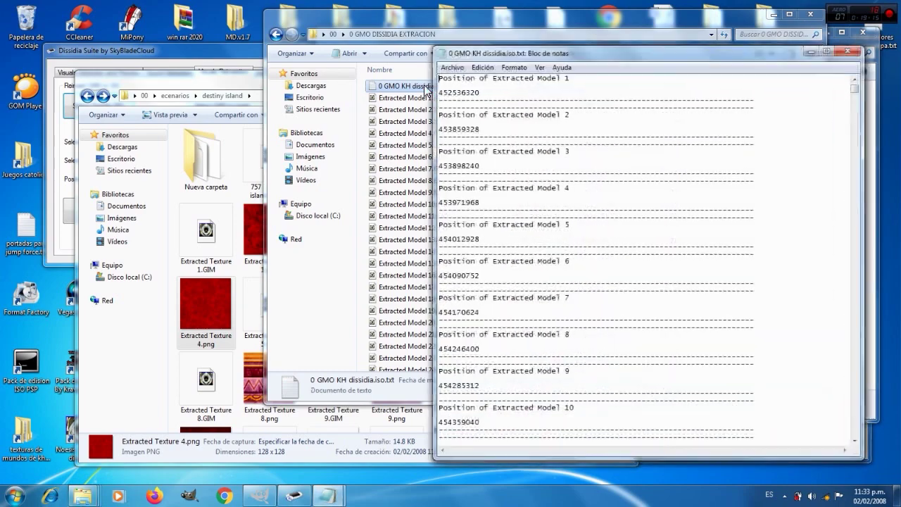
{"action": "left_click_drag", "start_coordinate": [859, 93], "coordinate": [843, 334]}
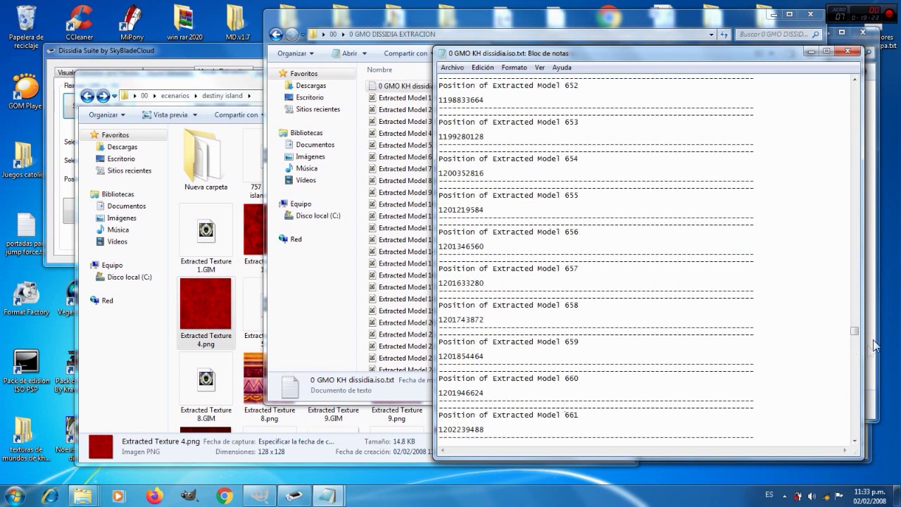
{"action": "left_click_drag", "start_coordinate": [855, 336], "coordinate": [855, 382]}
{"action": "scroll", "coordinate": [588, 184], "scroll_direction": "up", "scroll_amount": 10}
{"action": "scroll", "coordinate": [589, 182], "scroll_direction": "up", "scroll_amount": 15}
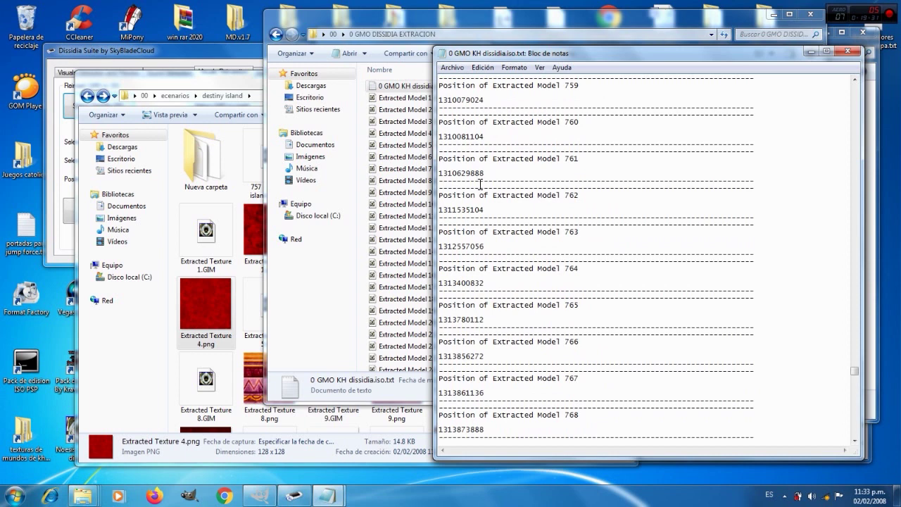
{"action": "double_click", "coordinate": [475, 174]}
{"action": "right_click", "coordinate": [474, 174]}
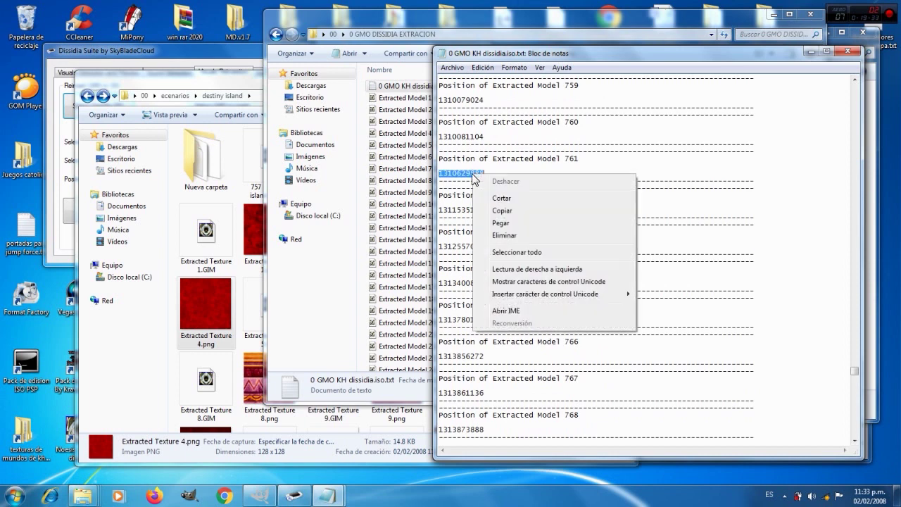
{"action": "left_click", "coordinate": [502, 211]}
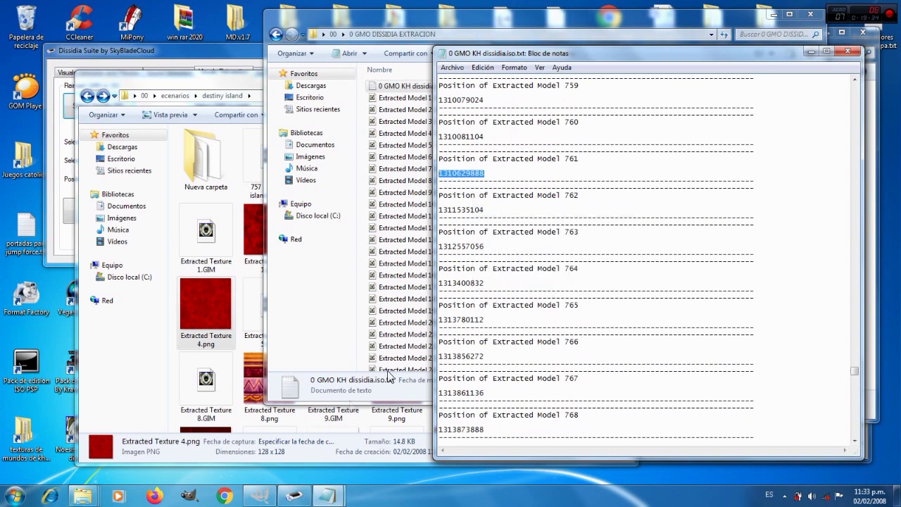
{"action": "mouse_move", "coordinate": [311, 501]}
{"action": "left_click", "coordinate": [293, 499]}
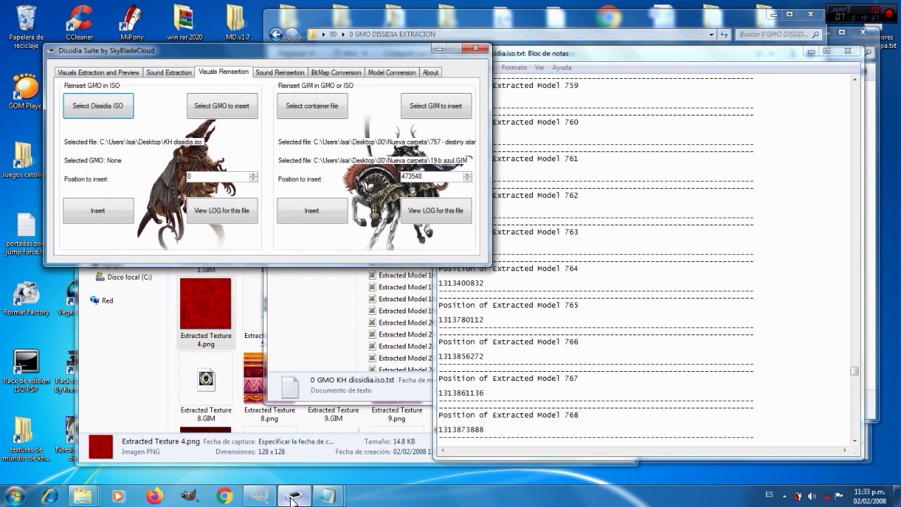
{"action": "right_click", "coordinate": [200, 179]}
{"action": "left_click", "coordinate": [226, 229]}
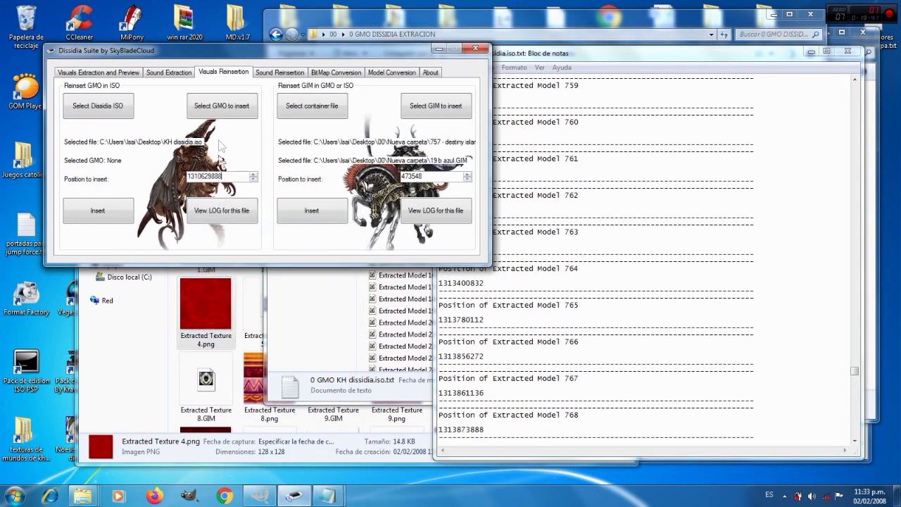
Select 757 - destiny island 6.GMO from Nueva carpeta inside the 00 desktop folder as the GMO to insert
{"action": "left_click", "coordinate": [221, 102]}
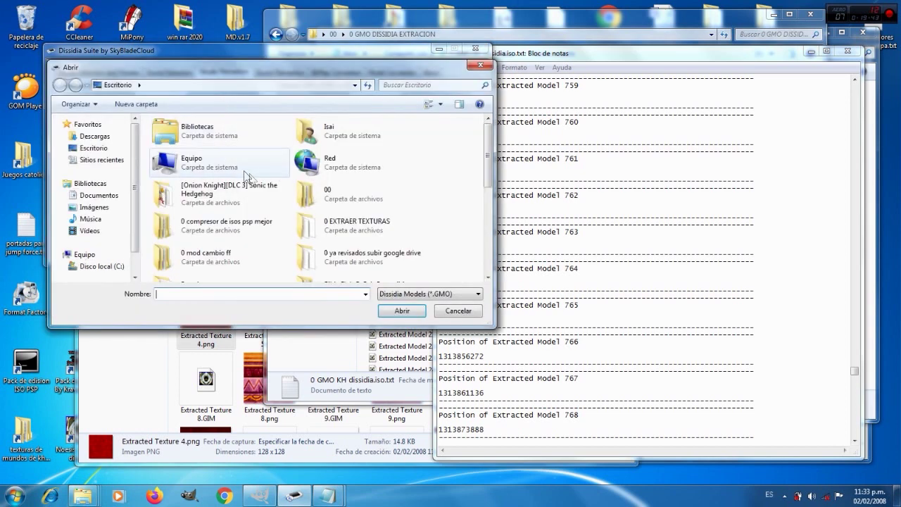
{"action": "double_click", "coordinate": [306, 193]}
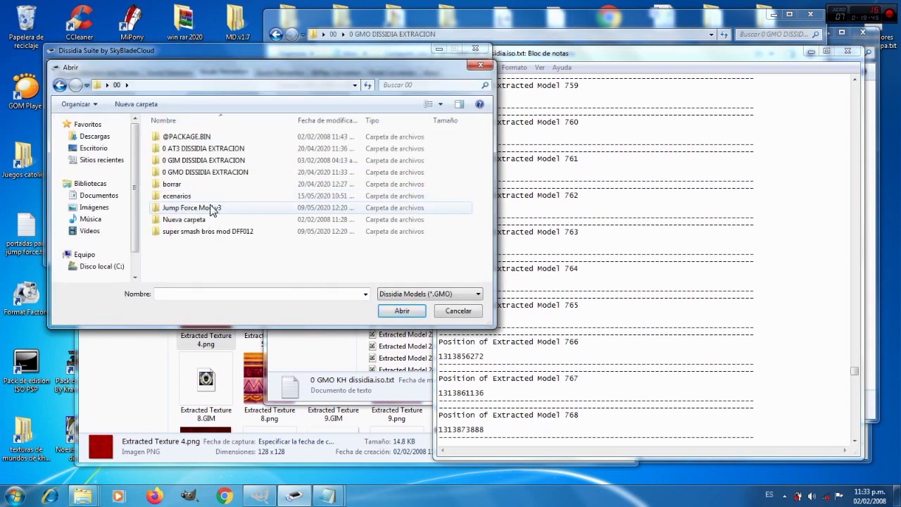
{"action": "double_click", "coordinate": [199, 219]}
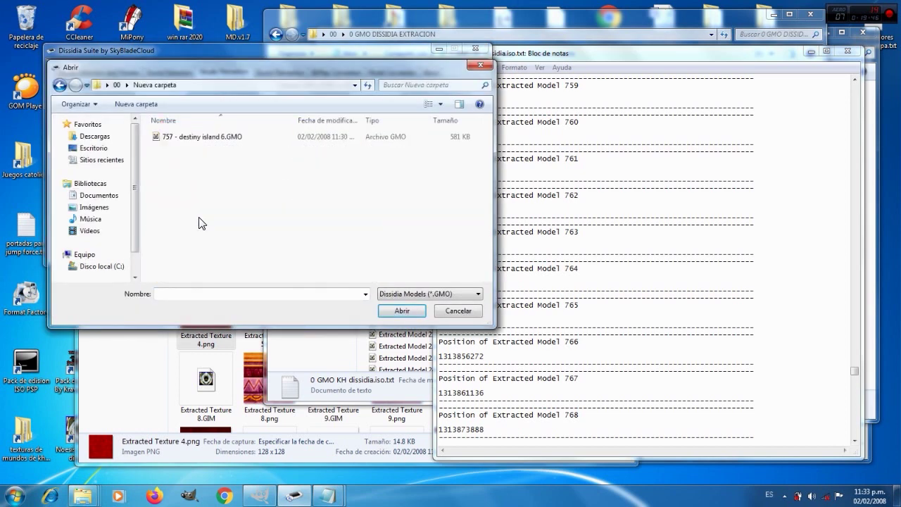
{"action": "left_click", "coordinate": [207, 141]}
{"action": "left_click", "coordinate": [398, 310]}
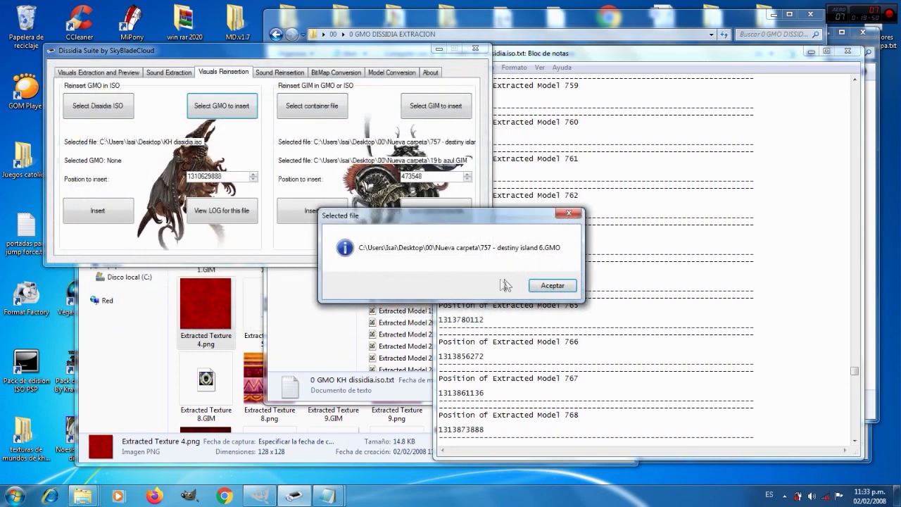
{"action": "left_click", "coordinate": [551, 287]}
{"action": "left_click", "coordinate": [126, 216]}
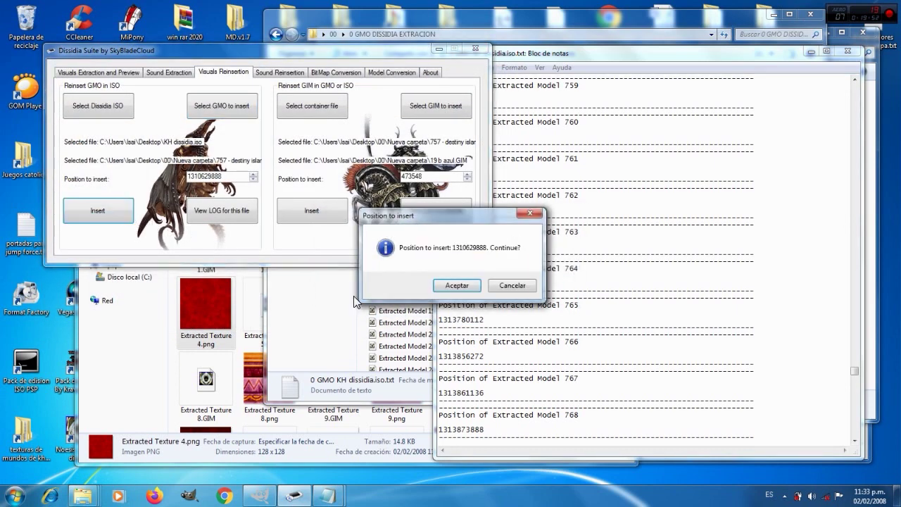
{"action": "left_click", "coordinate": [447, 287]}
{"action": "left_click", "coordinate": [470, 286]}
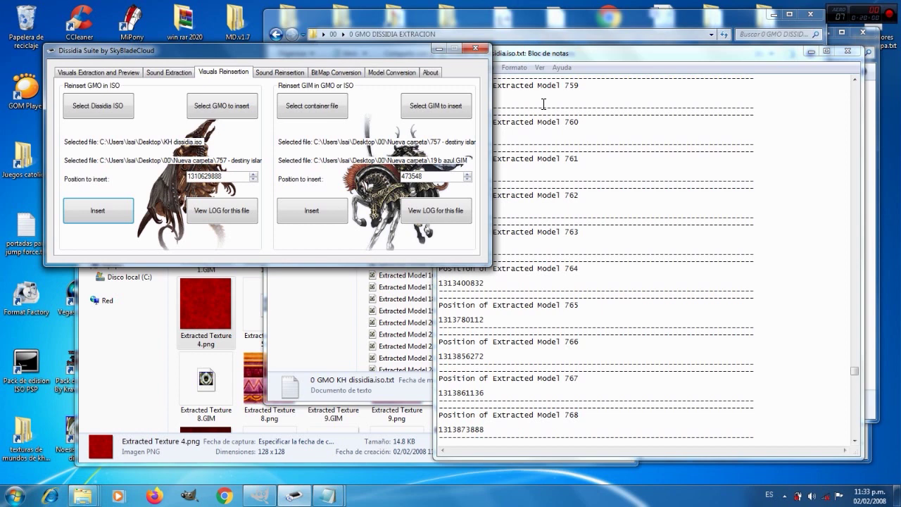
Clear the desktop by closing Dissidia Suite, both position logs and the extraction folder, and minimizing the destiny island and Nueva carpeta folders
{"action": "left_click", "coordinate": [477, 52]}
{"action": "left_click", "coordinate": [746, 21]}
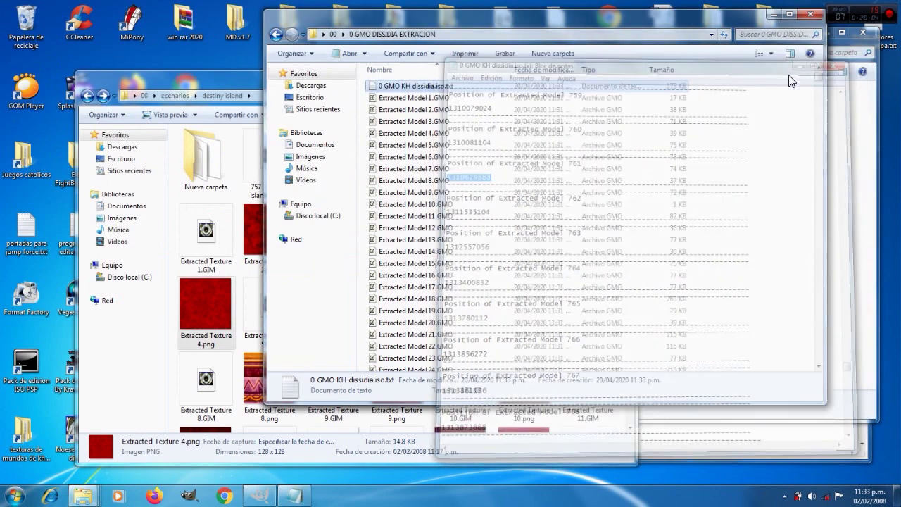
{"action": "left_click", "coordinate": [811, 14]}
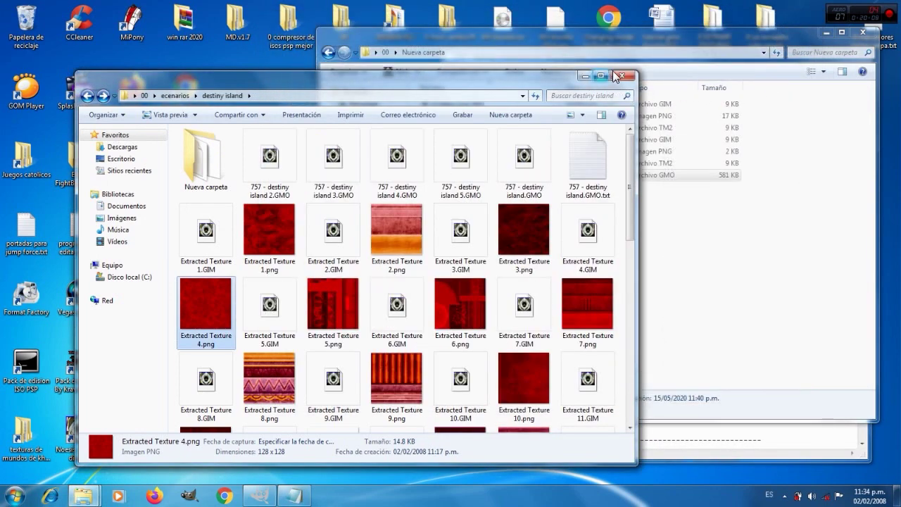
{"action": "left_click", "coordinate": [585, 76]}
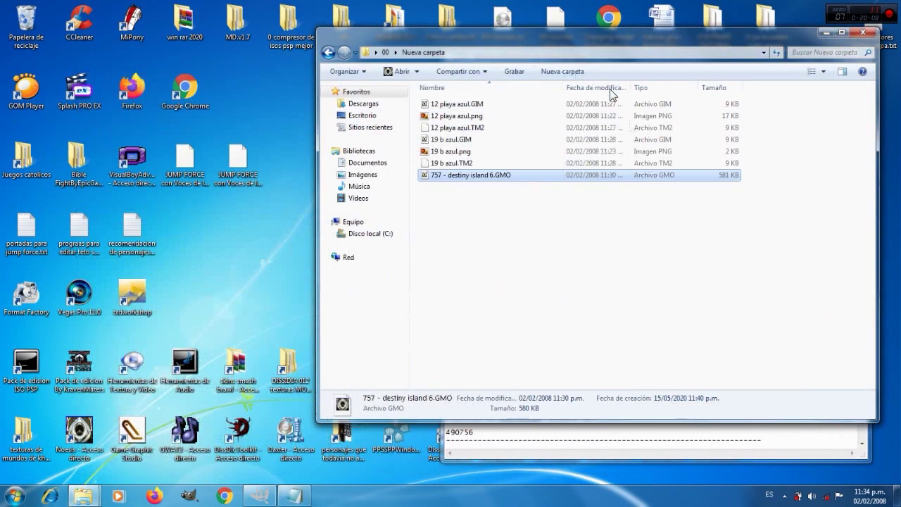
{"action": "left_click", "coordinate": [826, 32]}
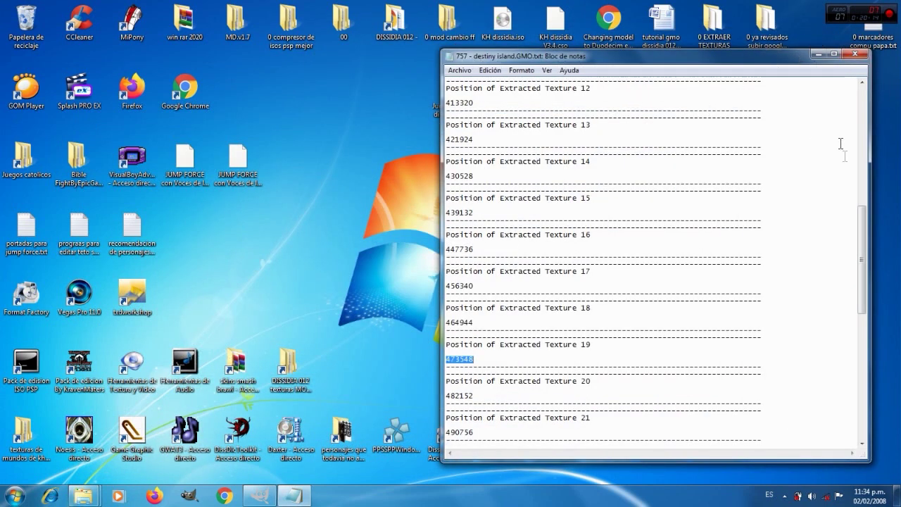
{"action": "left_click_drag", "start_coordinate": [865, 258], "coordinate": [858, 385]}
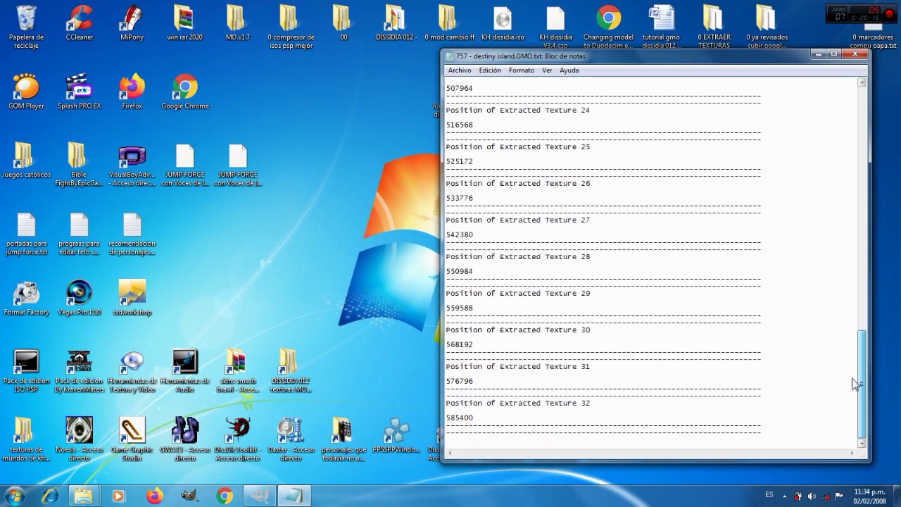
{"action": "left_click", "coordinate": [855, 56]}
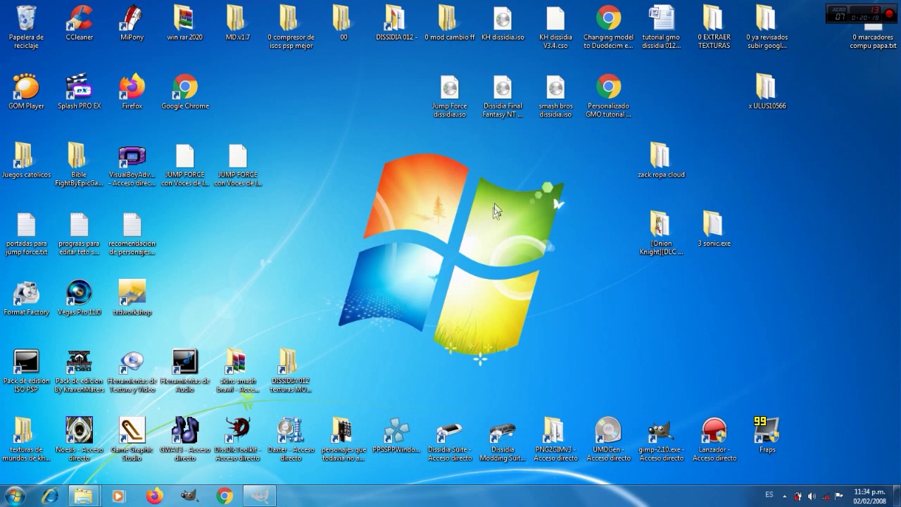
Launch PPSSPP and load KH dissidia.iso from the desktop
{"action": "left_click", "coordinate": [395, 429]}
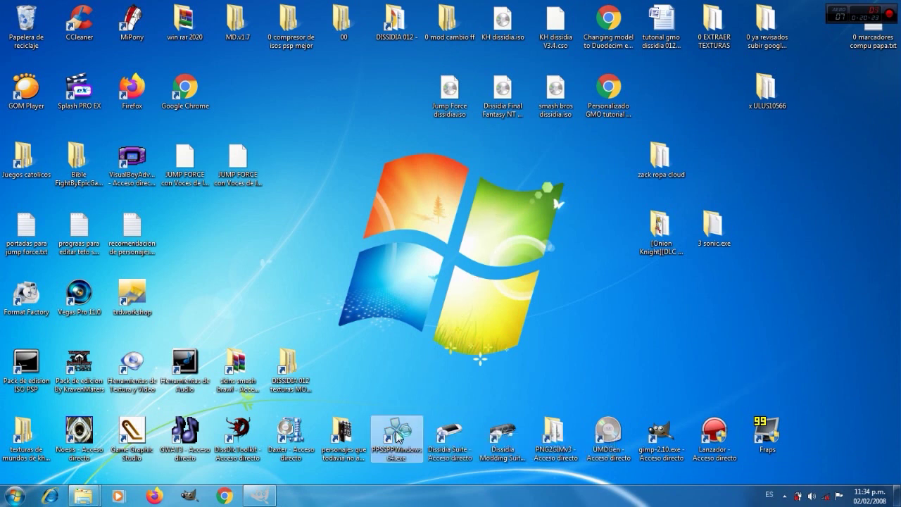
{"action": "double_click", "coordinate": [398, 435]}
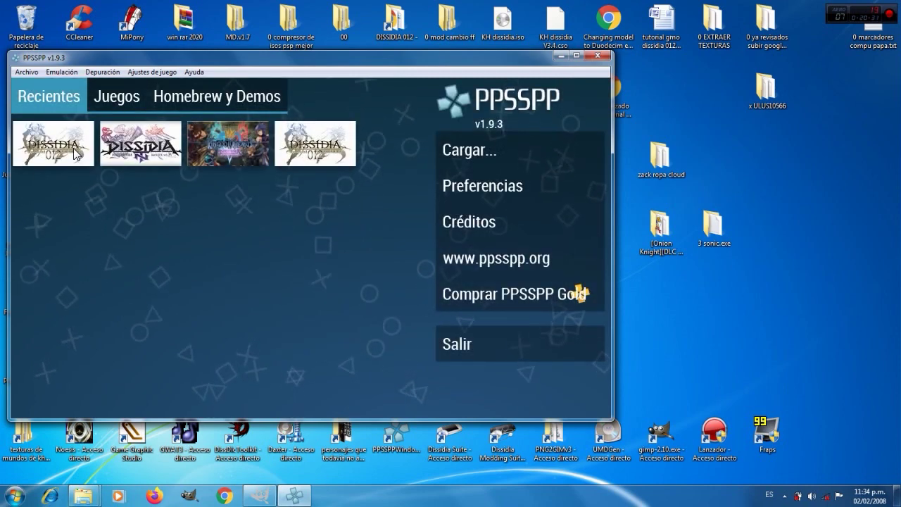
{"action": "left_click", "coordinate": [478, 154]}
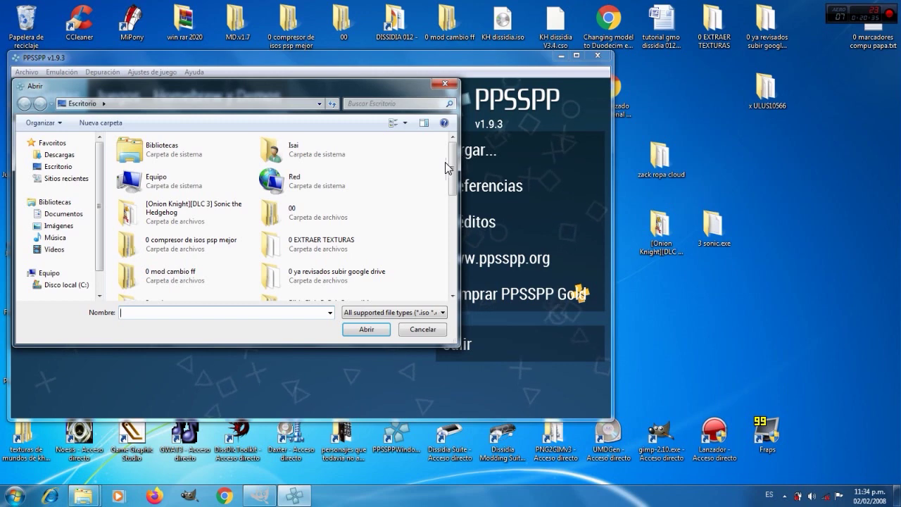
{"action": "scroll", "coordinate": [442, 230], "scroll_direction": "down", "scroll_amount": 3}
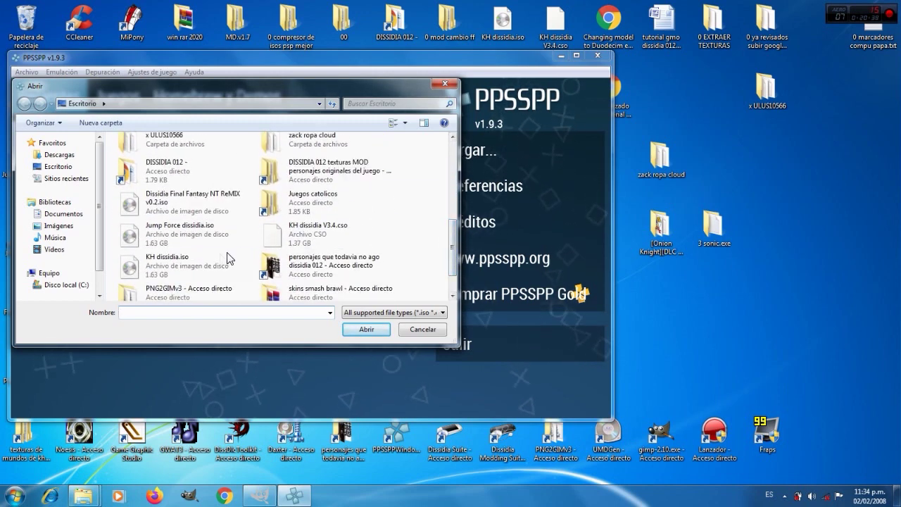
{"action": "left_click", "coordinate": [199, 262]}
{"action": "left_click", "coordinate": [366, 329]}
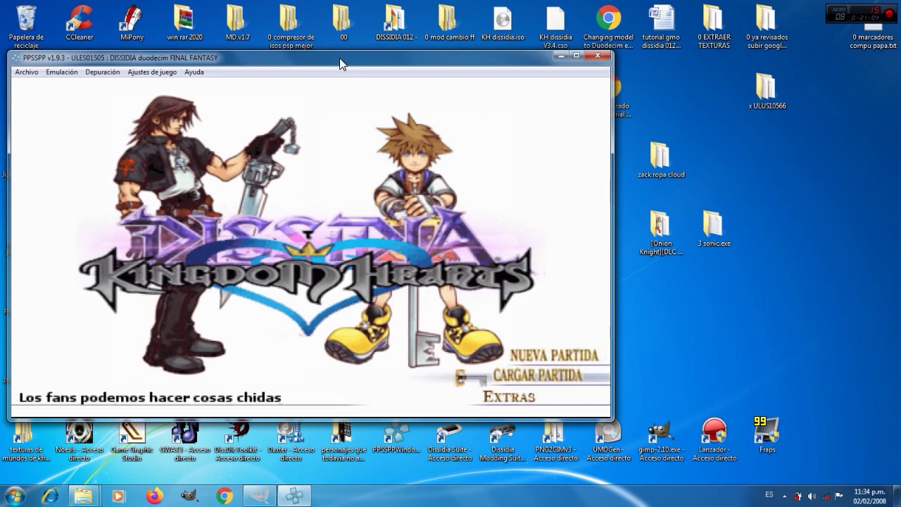
Load the existing DISSIDIA 012 FINAL FANTASY saved game from the title screen
{"action": "key", "text": "z"}
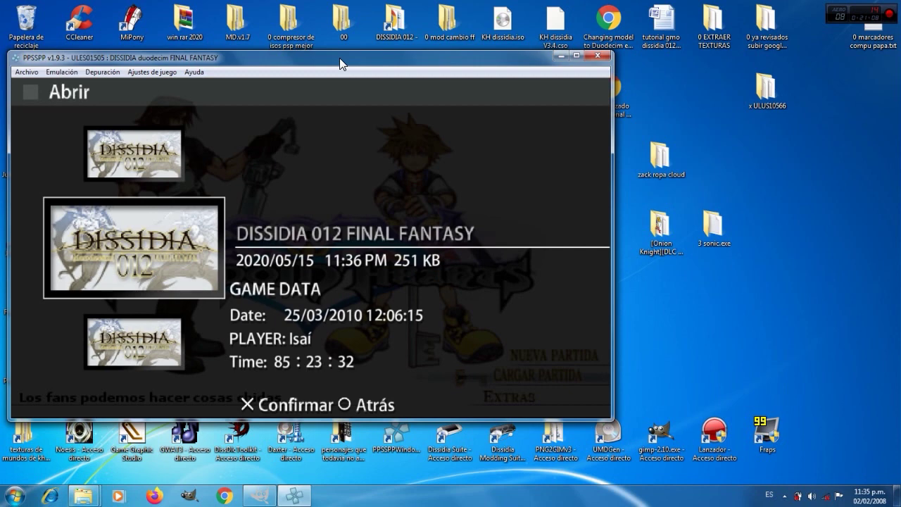
{"action": "key", "text": "z"}
{"action": "key", "text": "z"}
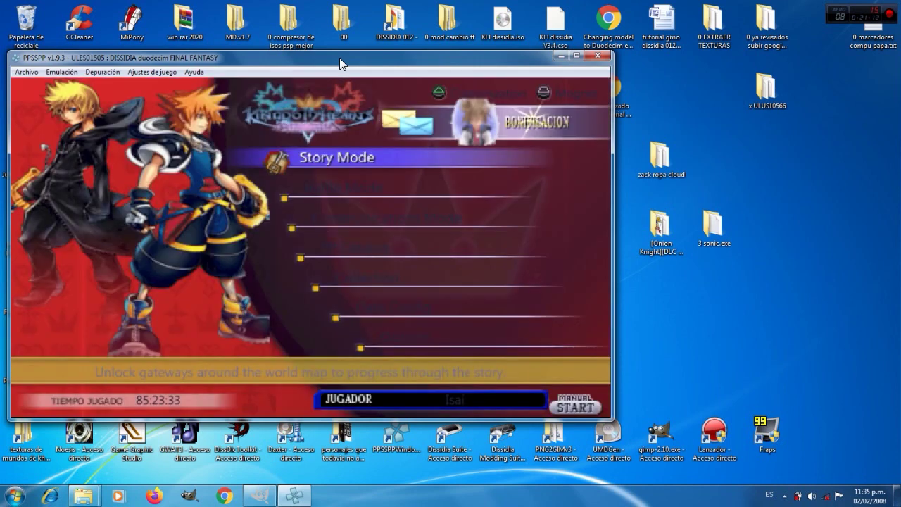
Open a 1-on-1 Quick Battle in Battle Mode with Lightning as both the player and CPU character
{"action": "key", "text": "Down"}
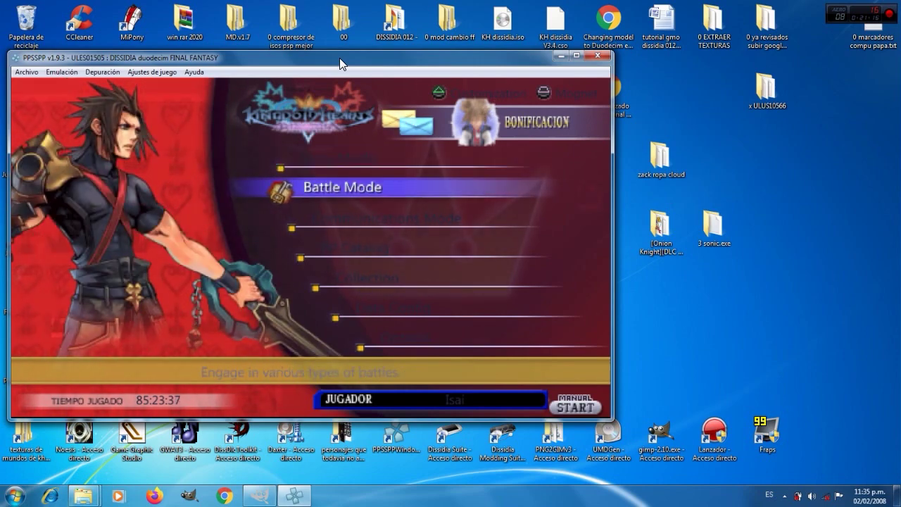
{"action": "key", "text": "z"}
{"action": "key", "text": "z"}
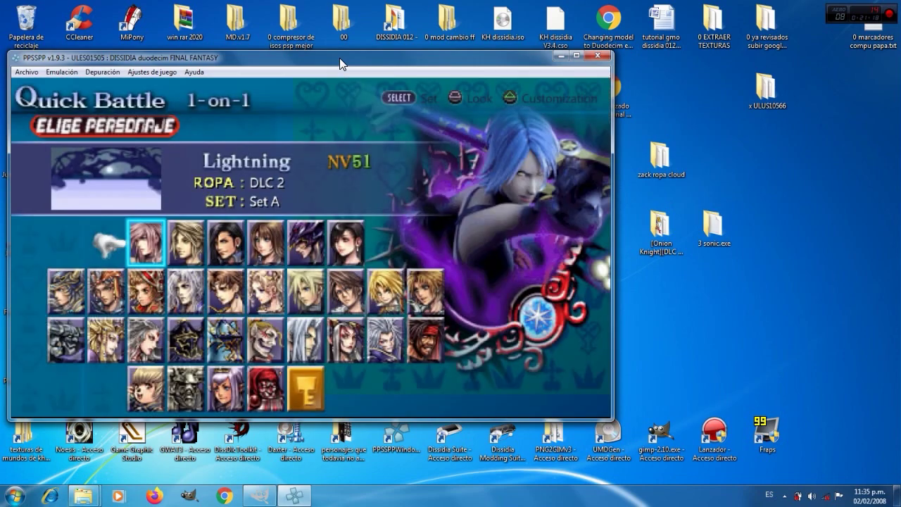
{"action": "key", "text": "z"}
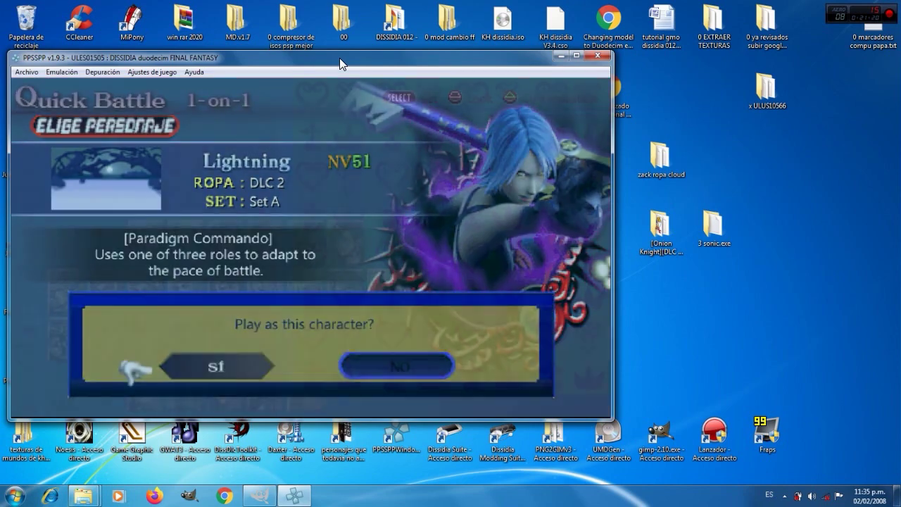
{"action": "key", "text": "z"}
{"action": "key", "text": "z"}
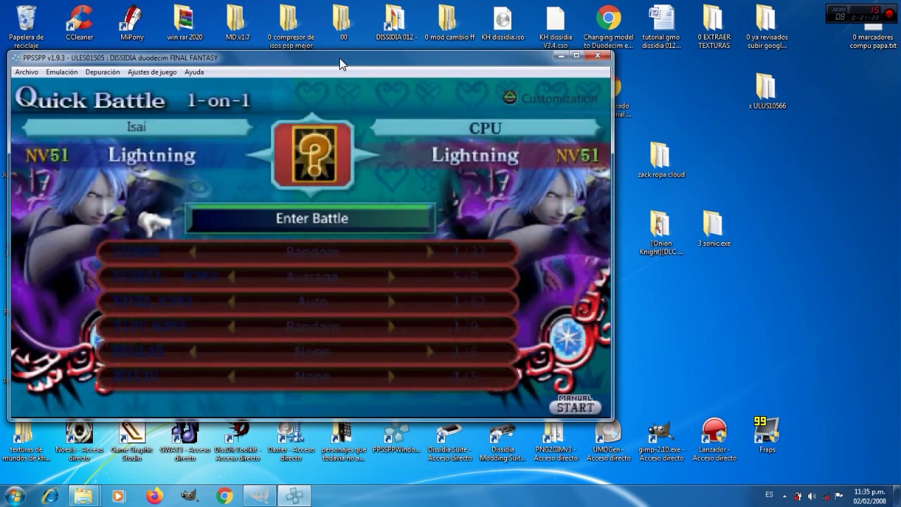
Set the CPU opponent's level to 1 in the Quick Battle settings
{"action": "key", "text": "Down"}
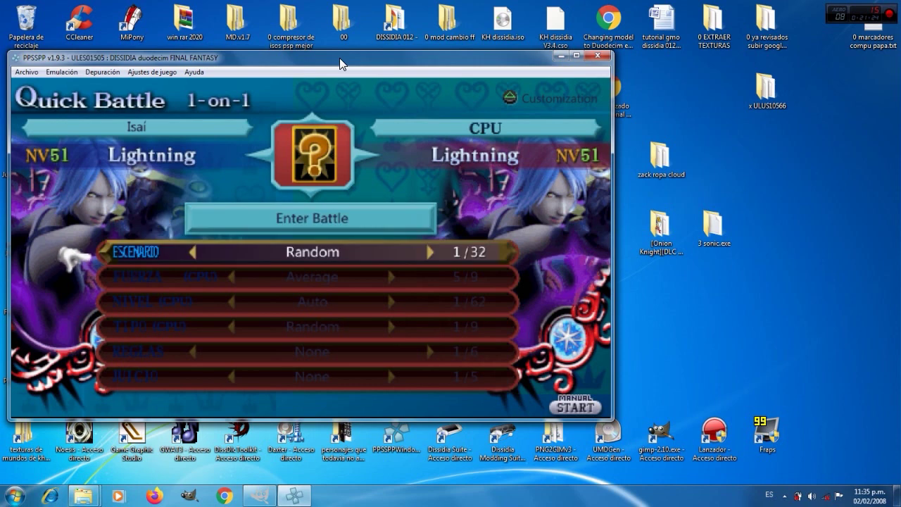
{"action": "key", "text": "Down"}
{"action": "key", "text": "Down"}
{"action": "key", "text": "Up"}
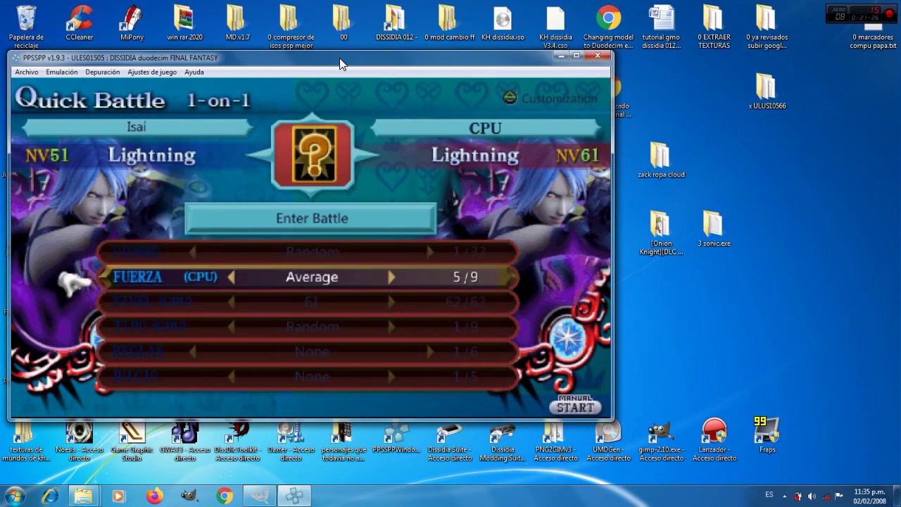
{"action": "key", "text": "Down"}
{"action": "key", "text": "Right"}
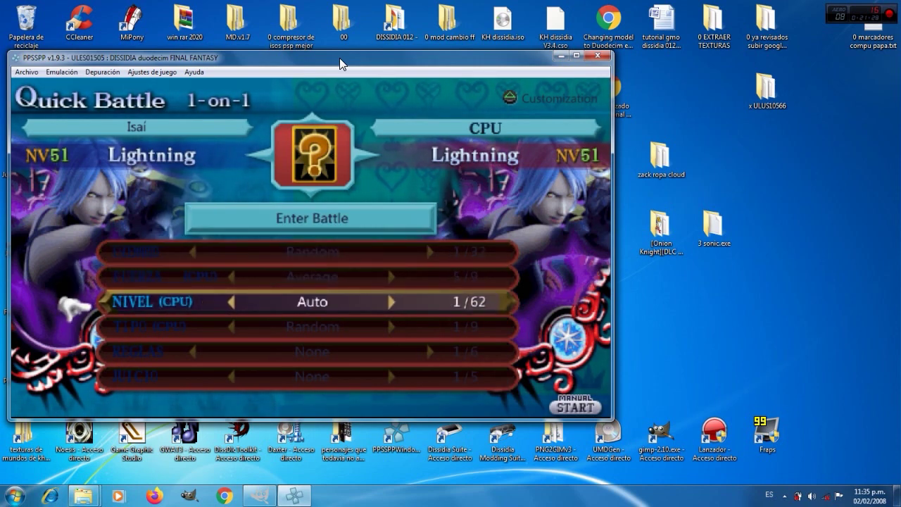
{"action": "key", "text": "Right"}
Set the battle stage to Order's Sanctuary (Ω)
{"action": "key", "text": "Up"}
{"action": "key", "text": "Up"}
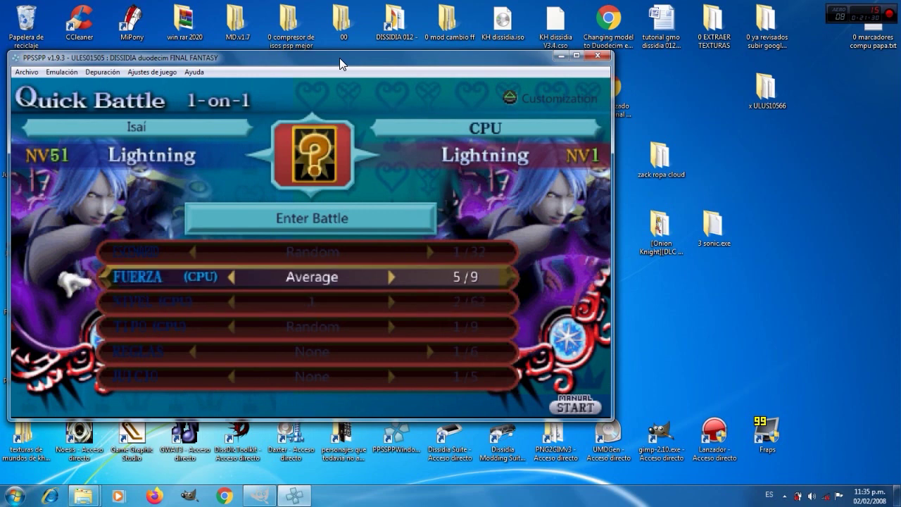
{"action": "key", "text": "Left"}
{"action": "key", "text": "Left"}
{"action": "key", "text": "Left"}
{"action": "key", "text": "Left"}
{"action": "key", "text": "Left"}
{"action": "key", "text": "Left"}
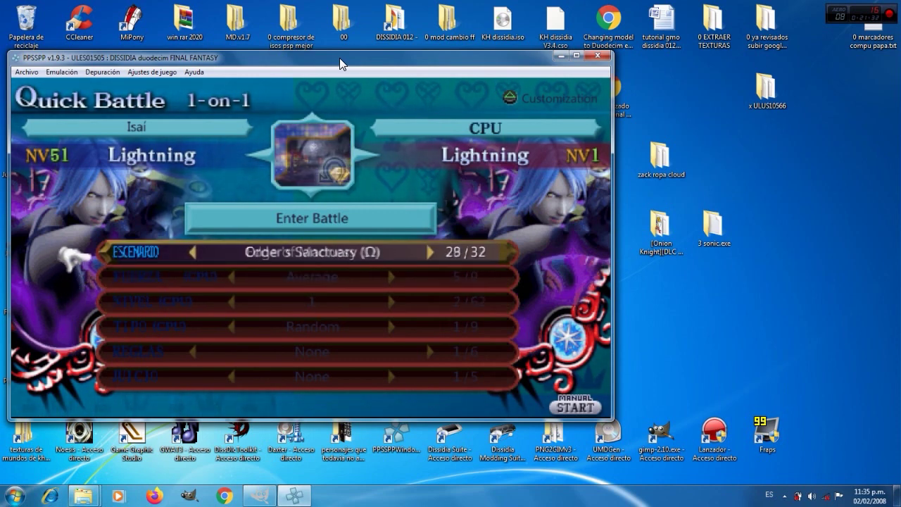
Enter the battle on the chosen stage and continue past the rival information screen
{"action": "key", "text": "Up"}
{"action": "key", "text": "z"}
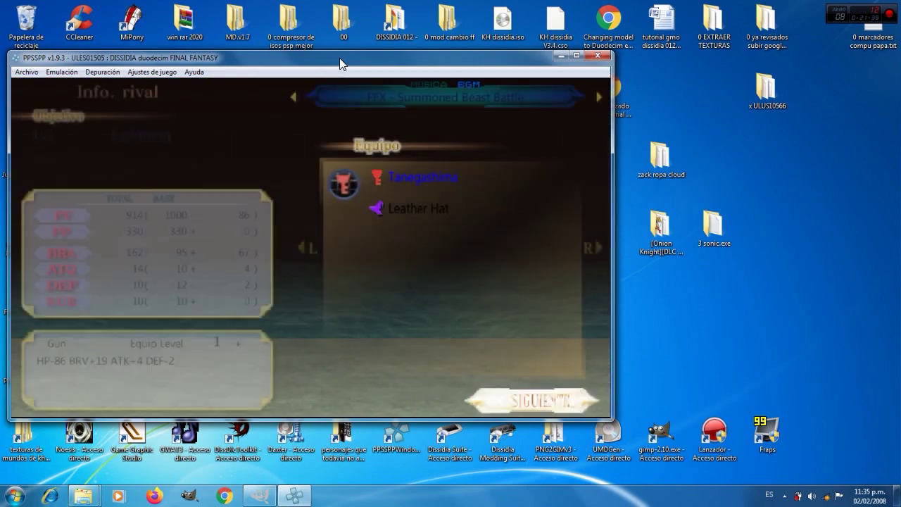
{"action": "key", "text": "z"}
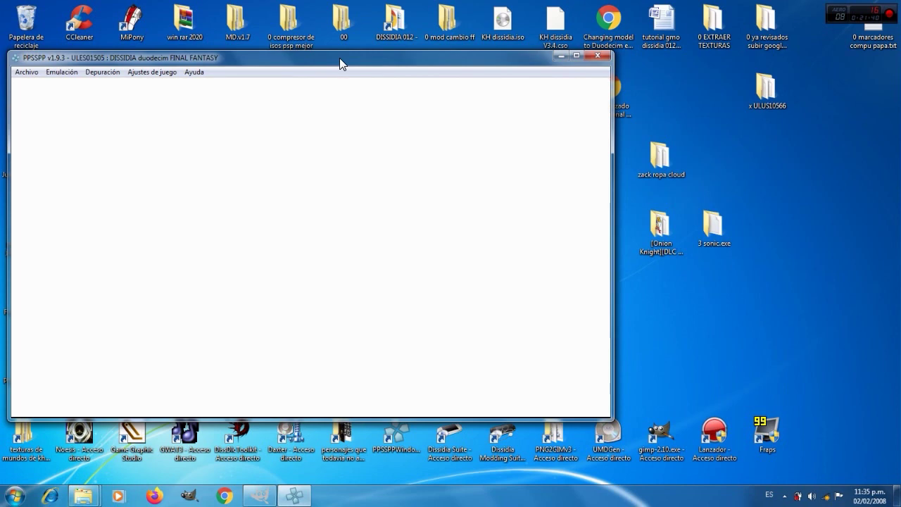